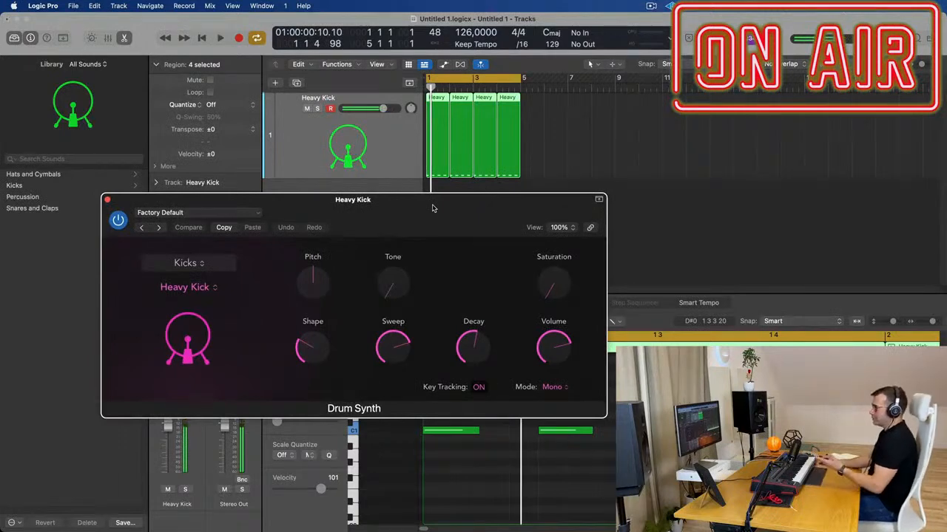
Play the looped Heavy Kick regions and shrink the Drum Synth window to 81%, placing it clear of the regions and notes
left_click_drag(433, 203, 470, 210)
key("space")
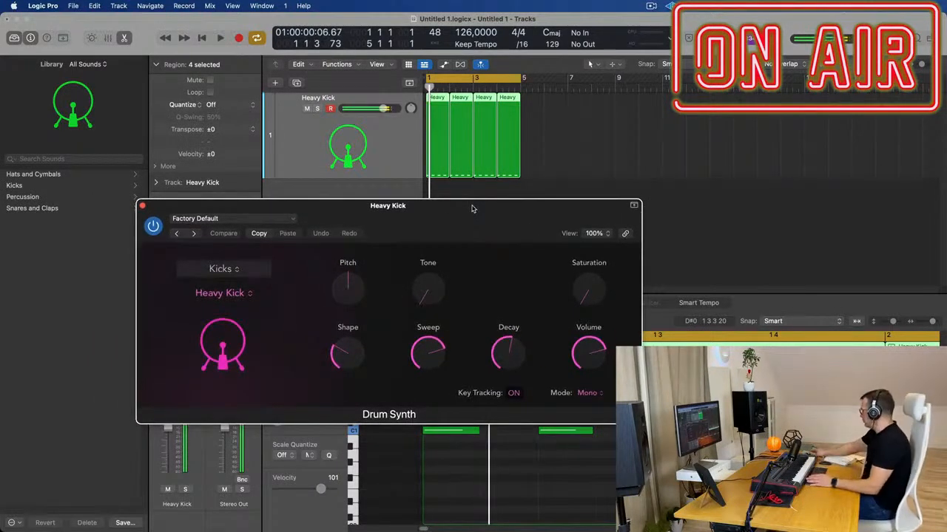
left_click_drag(473, 209, 347, 172)
key("space")
scroll(500, 456, "down", 5)
scroll(541, 464, "down", 1)
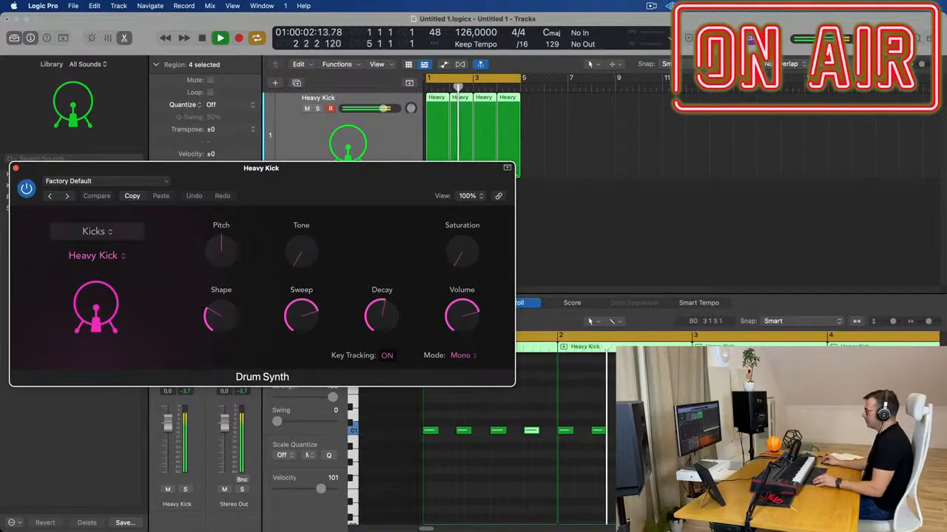
left_click_drag(374, 164, 390, 69)
left_click_drag(479, 92, 409, 165)
left_click_drag(507, 368, 413, 349)
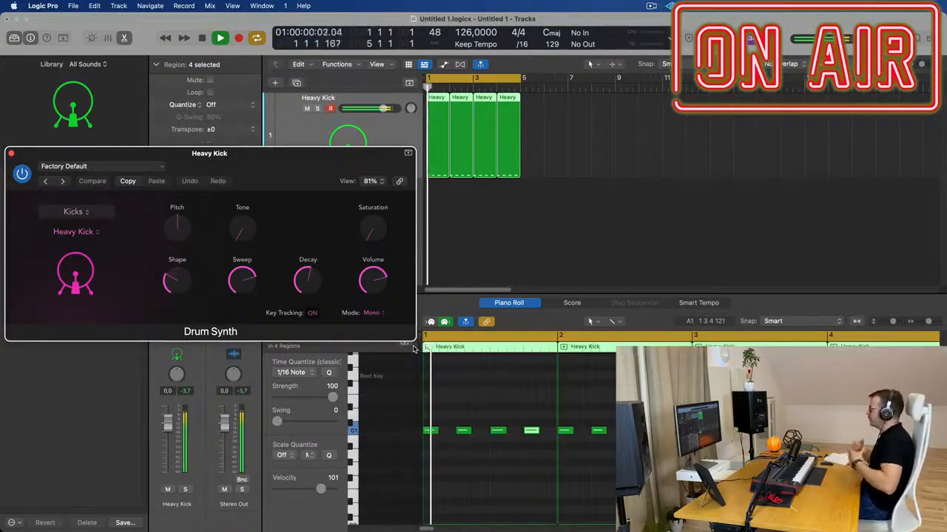
mouse_move(274, 153)
left_mouse_down()
mouse_move(301, 157)
mouse_move(257, 144)
mouse_move(268, 140)
left_mouse_up()
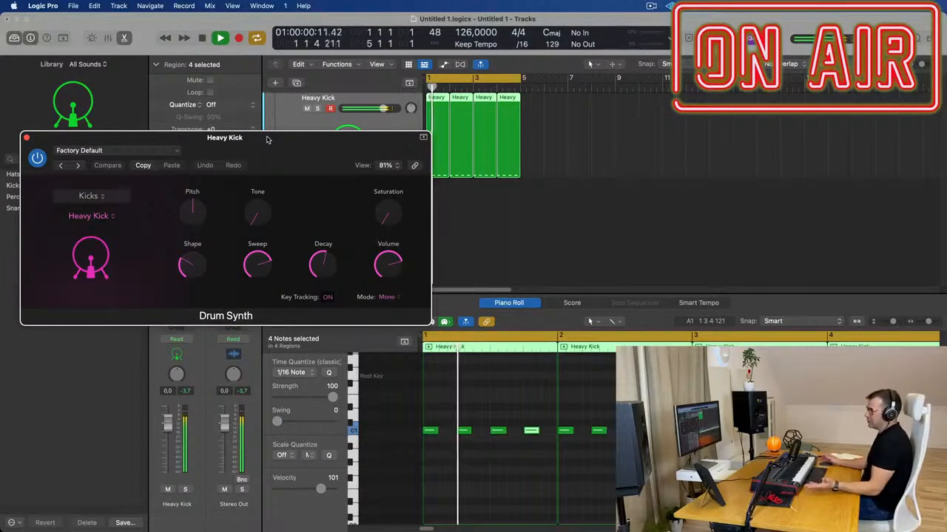
Shorten the Heavy Kick's Decay, trying values down to about 19%, and add a little Saturation
mouse_move(335, 257)
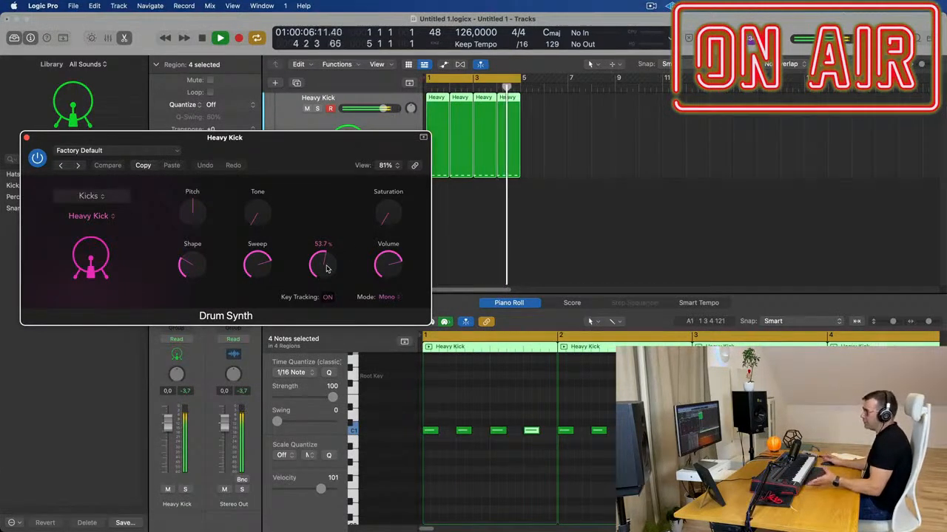
left_click_drag(328, 270, 328, 319)
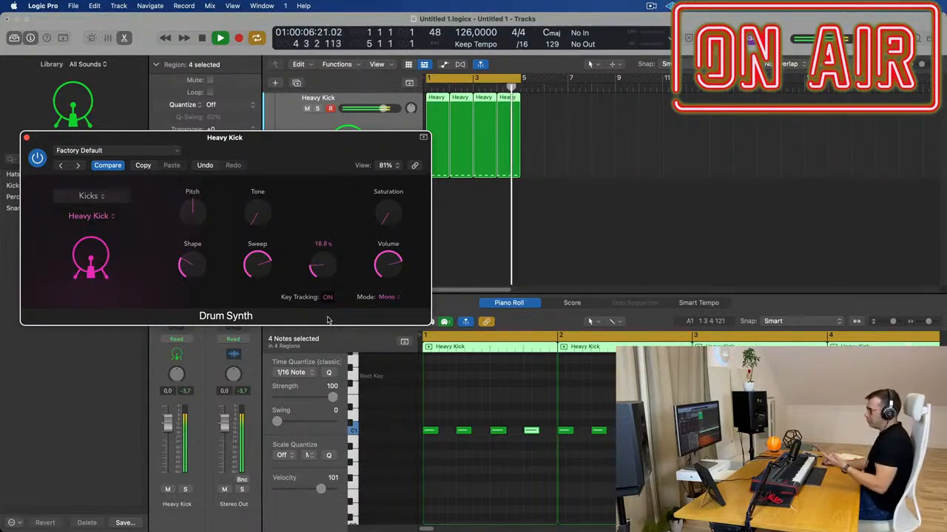
left_click_drag(328, 319, 330, 278)
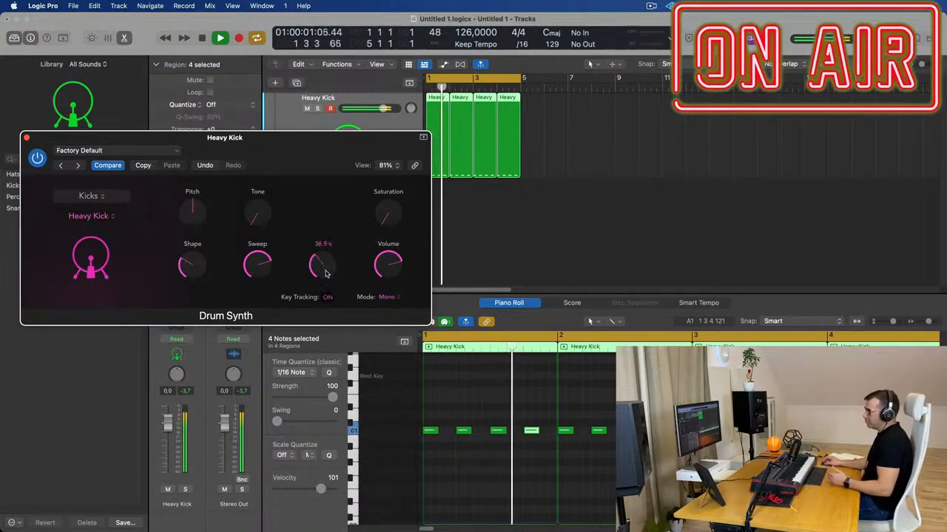
left_click_drag(330, 278, 330, 273)
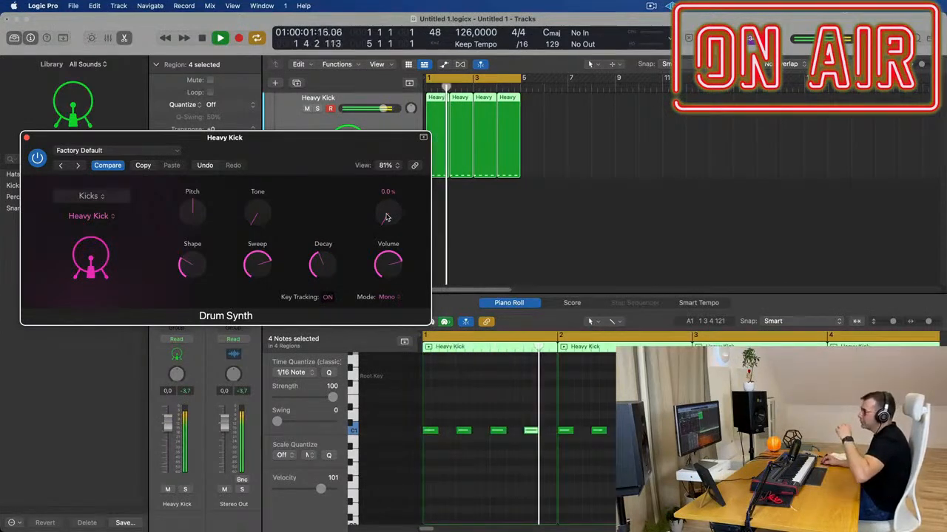
left_click_drag(386, 217, 386, 201)
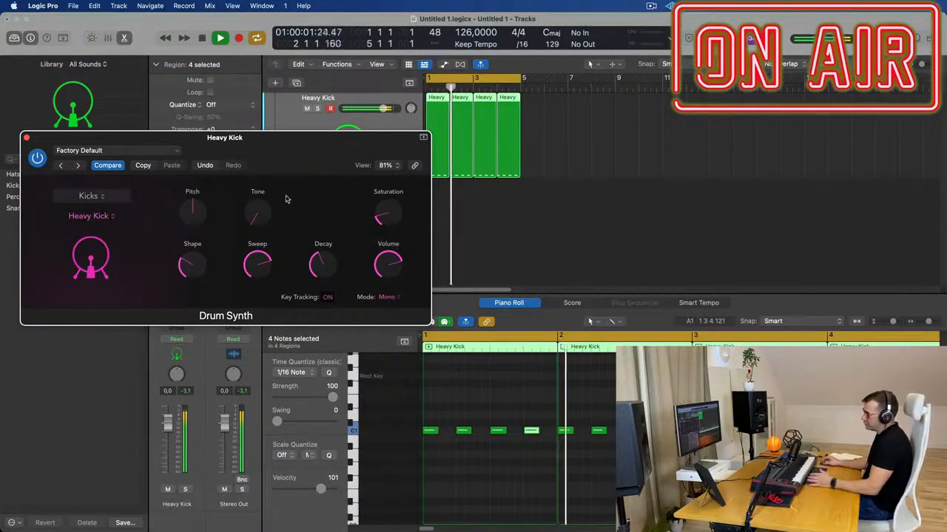
Try the Heavy Kick with its Pitch lowered to -12 and return the Pitch to 0
mouse_move(193, 213)
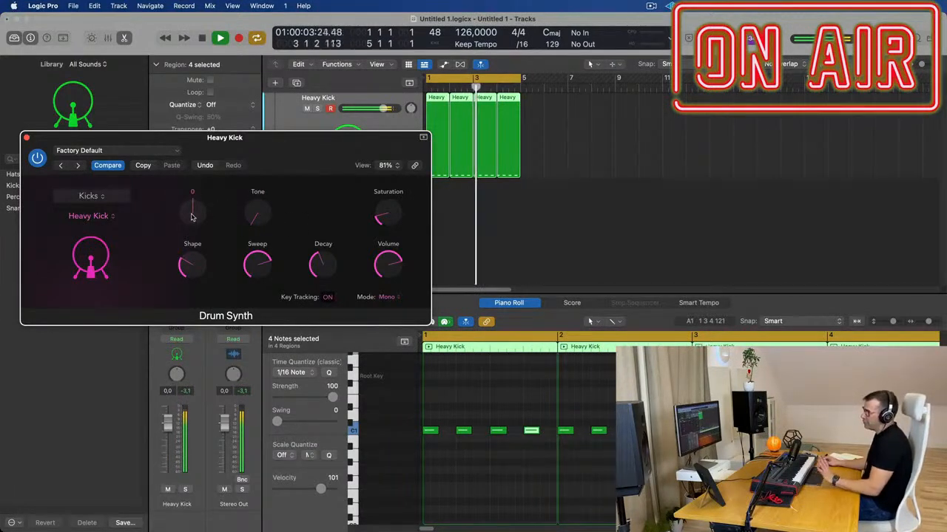
left_click_drag(191, 214, 192, 231)
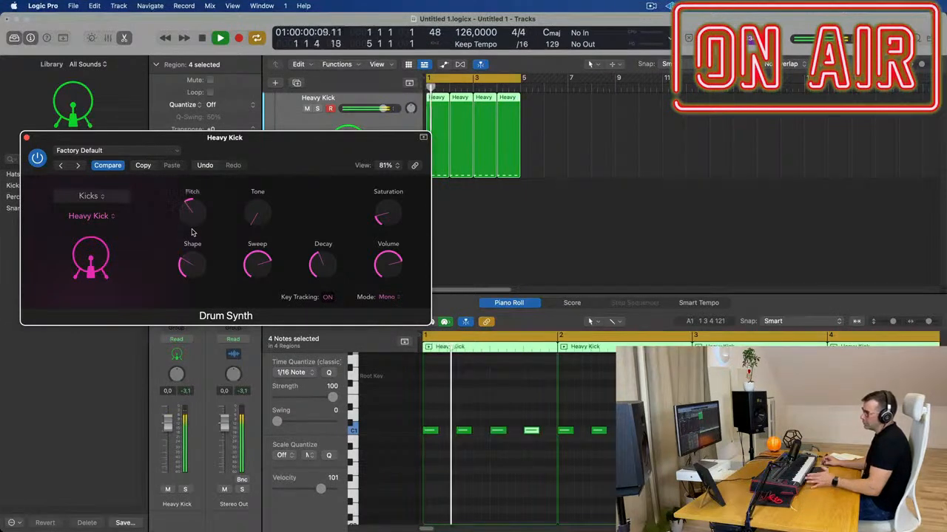
left_click_drag(188, 212, 188, 227)
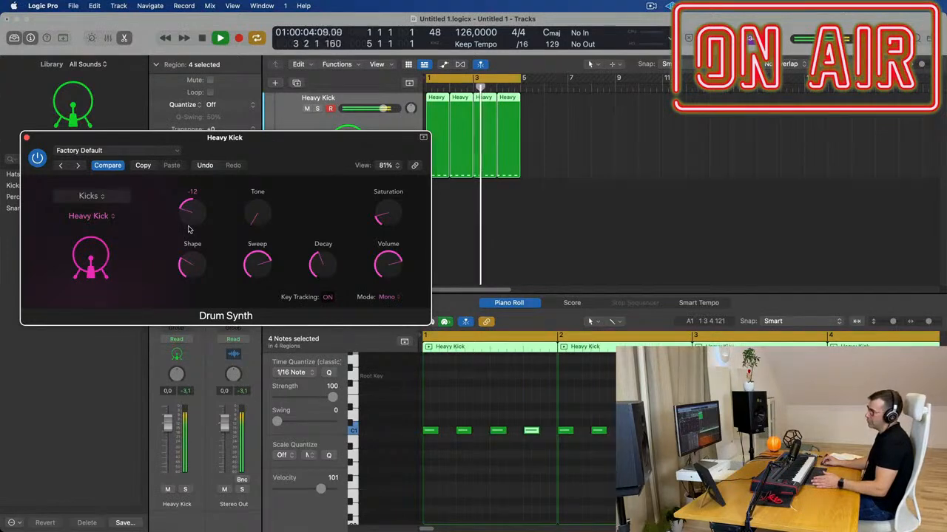
left_click_drag(188, 229, 197, 178)
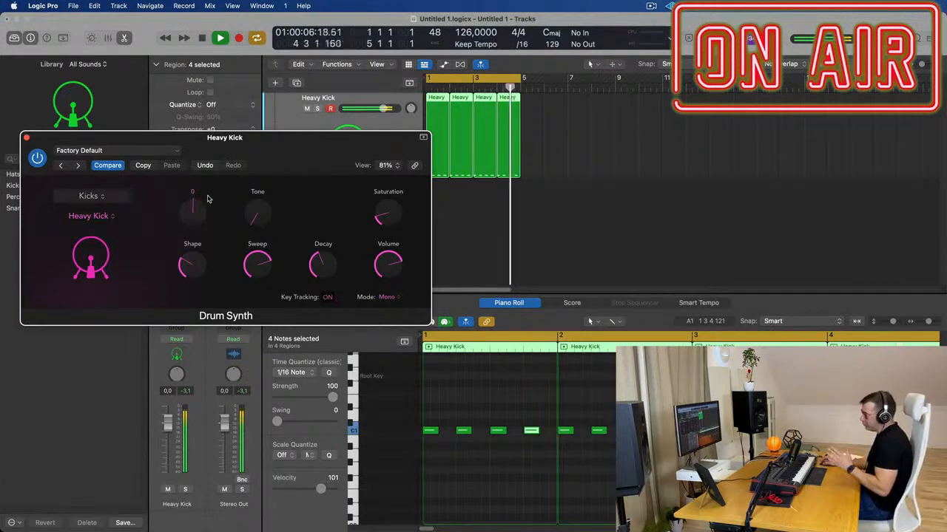
Raise the Heavy Kick's Tone to about 34% and its Shape to about 35.5%
left_click_drag(256, 206, 263, 173)
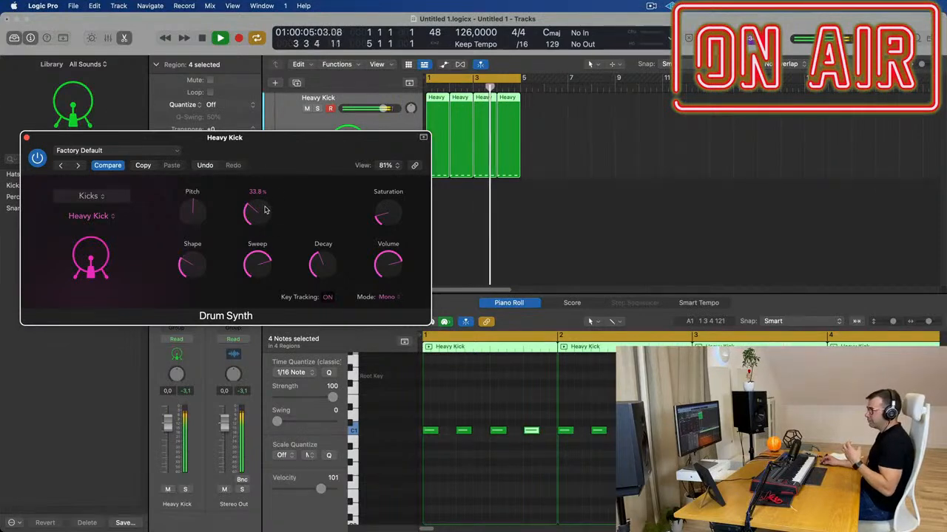
left_click_drag(257, 214, 263, 208)
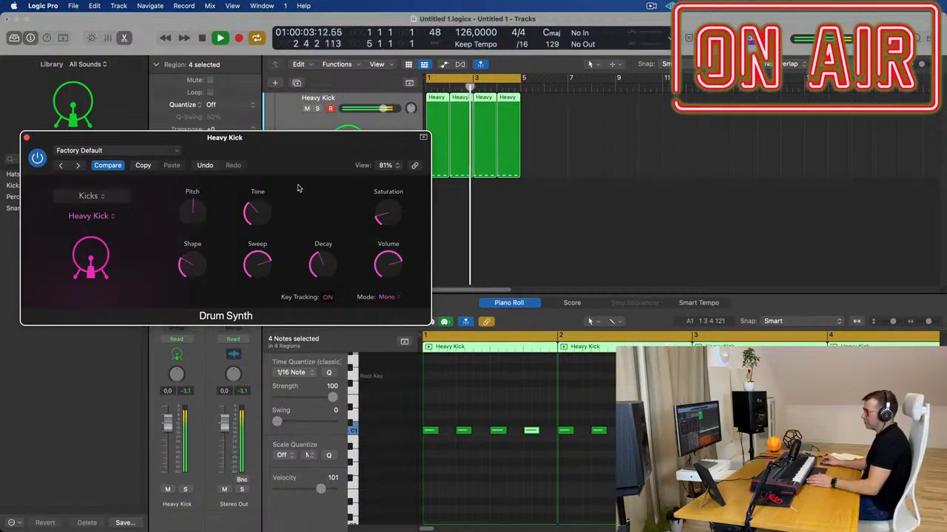
mouse_move(197, 267)
left_mouse_down()
mouse_move(220, 153)
mouse_move(211, 253)
mouse_move(229, 264)
mouse_move(205, 265)
left_mouse_up()
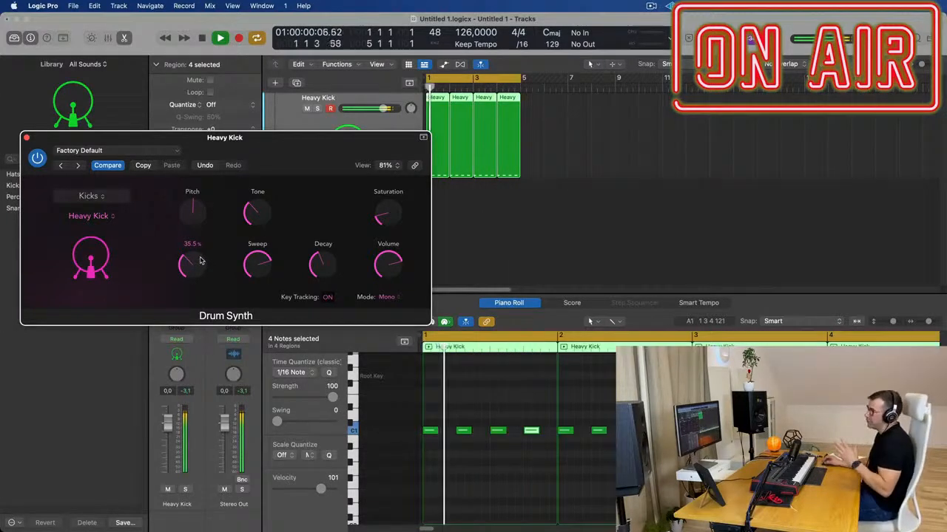
Try transposing all the kick notes up seven semitones and listen to the loop
left_click_drag(291, 139, 306, 157)
left_click(477, 464)
key("super+a")
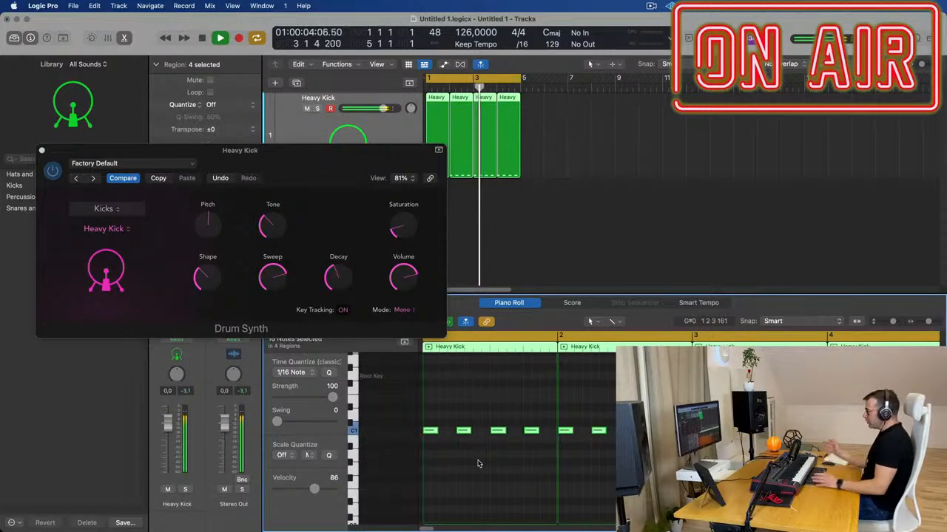
key("alt+Up")
key("alt+Up")
key("alt+Up")
key("alt+Up")
key("alt+Up")
key("alt+Up")
key("alt+Up")
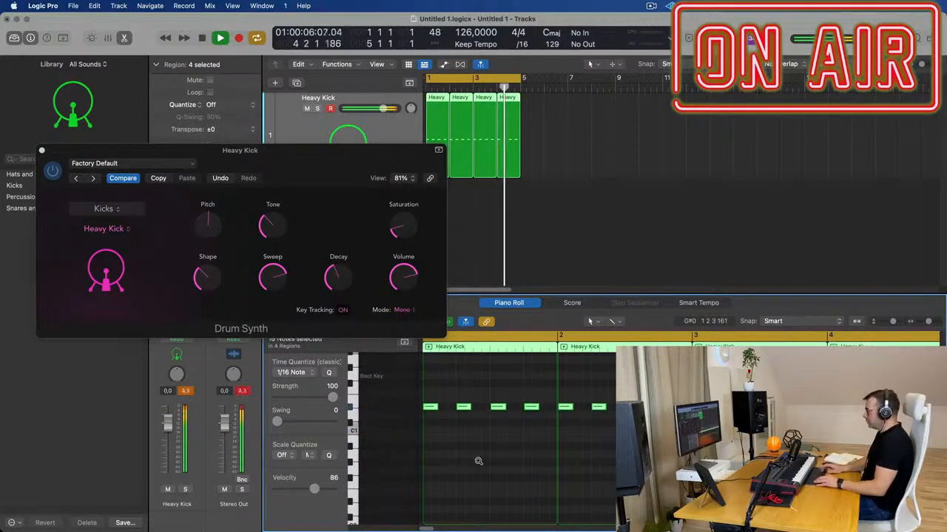
key("space")
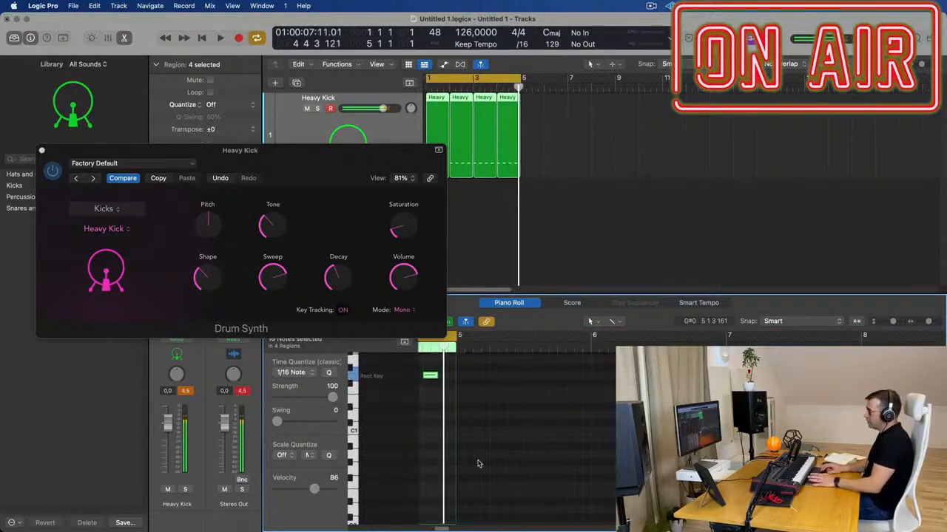
key("space")
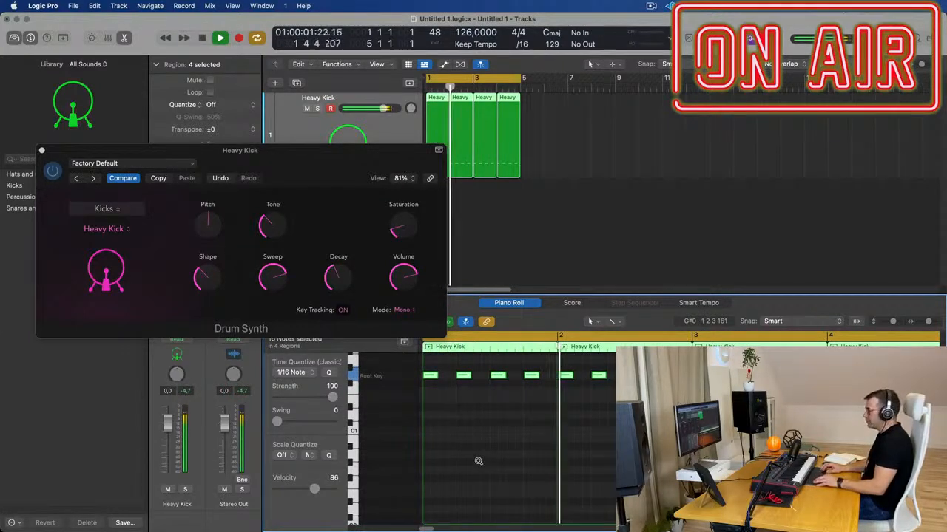
Transpose all the kick notes back down to C1
key("alt+Down")
key("alt+Down")
key("alt+Down")
key("alt+Down")
key("alt+Down")
key("alt+Down")
key("alt+Down")
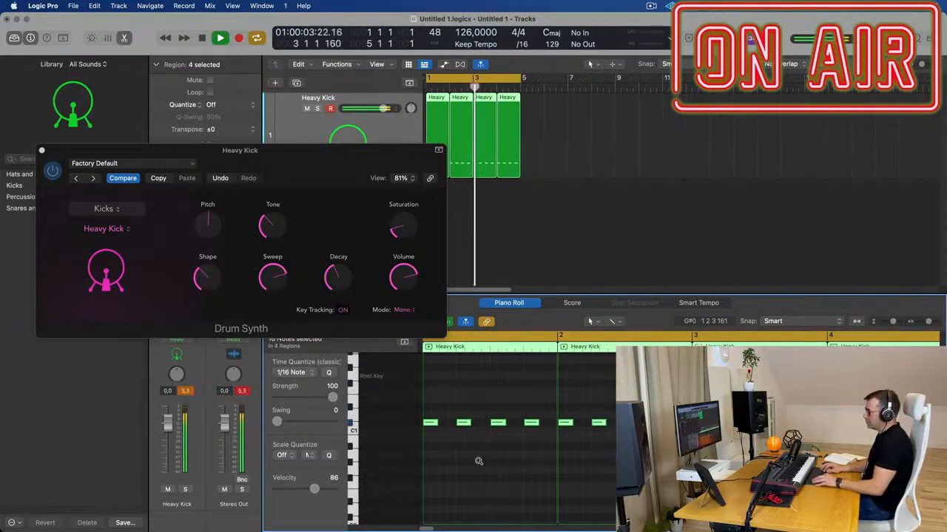
key("alt+Down")
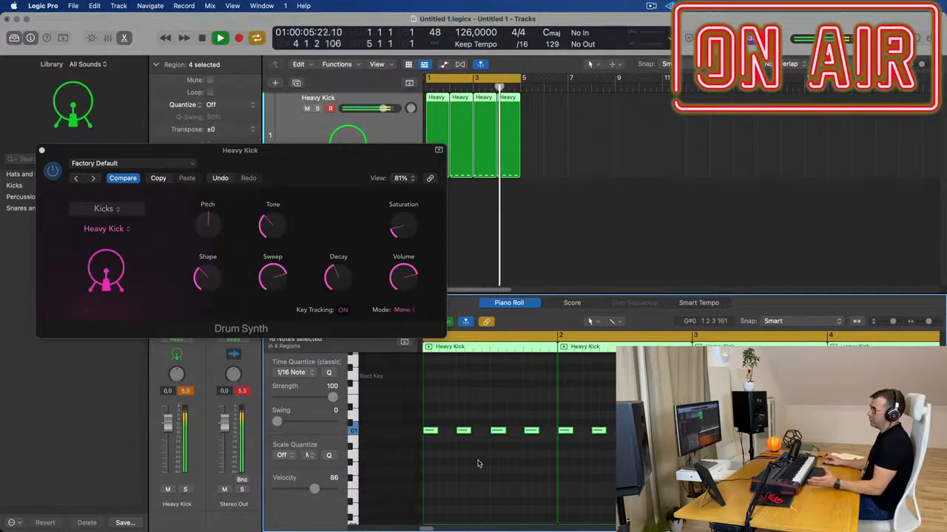
Close and reopen the kick track's Drum Synth plug-in, and shorten its Decay
left_click_drag(281, 168, 349, 269)
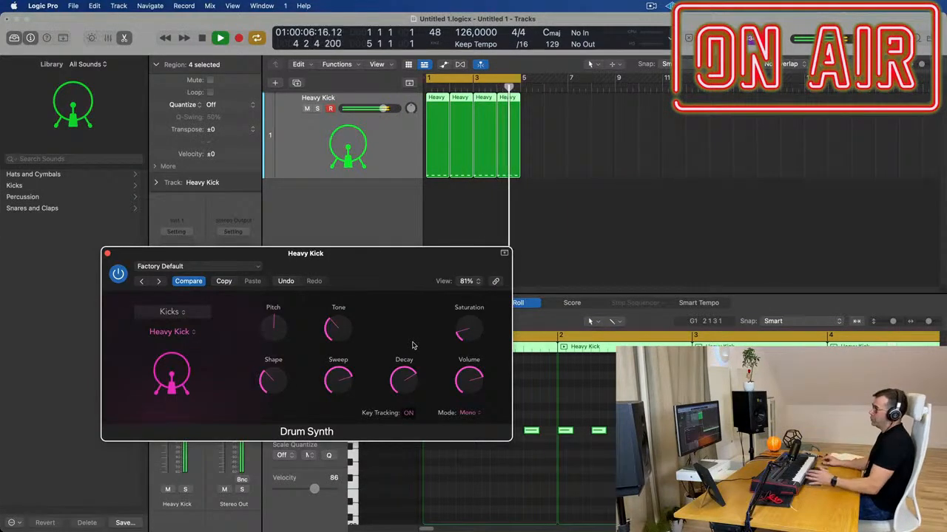
left_click_drag(373, 267, 386, 238)
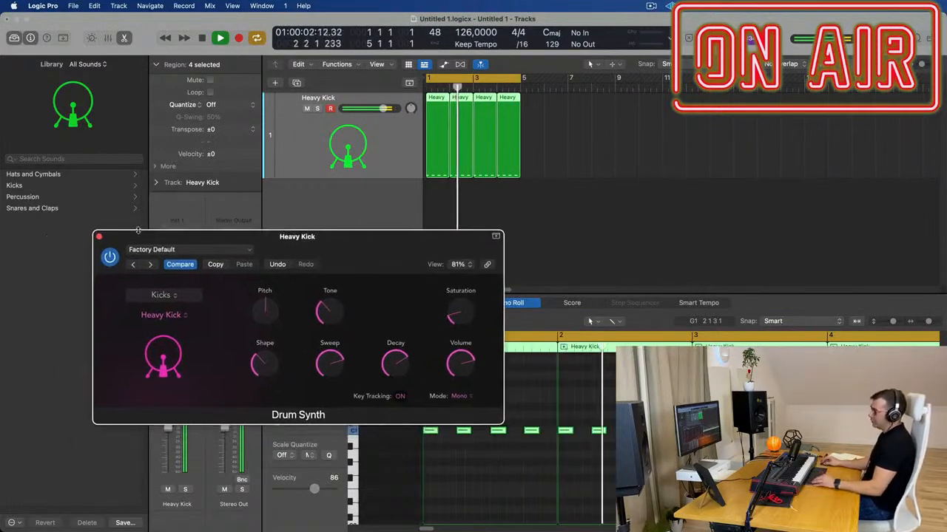
left_click(99, 237)
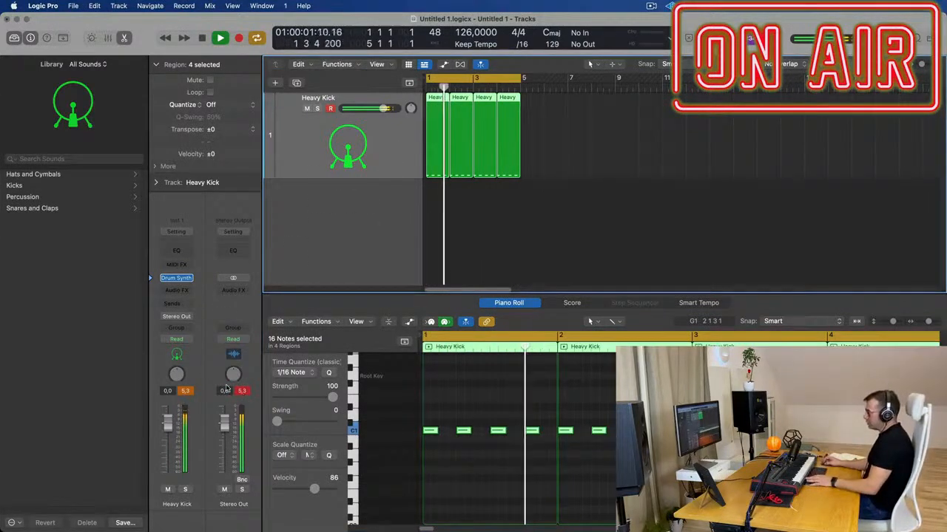
left_click(175, 278)
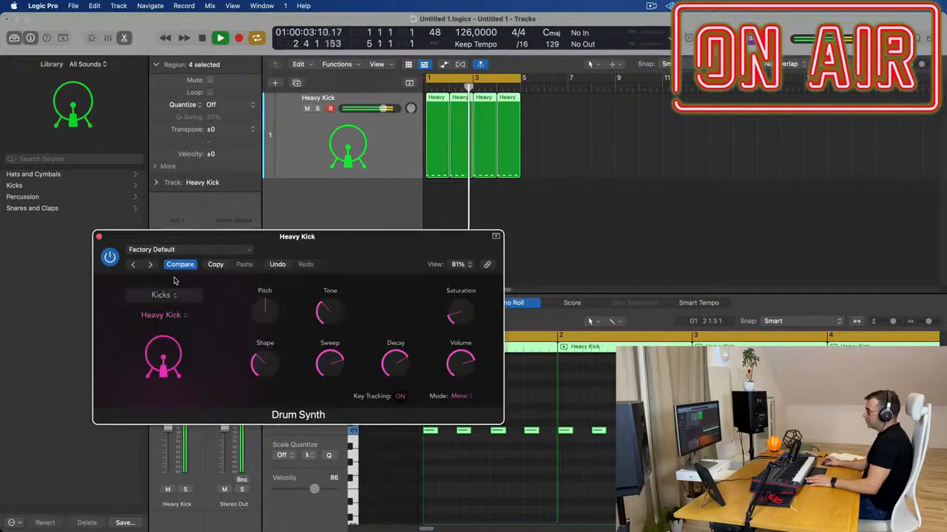
left_click_drag(363, 244, 479, 222)
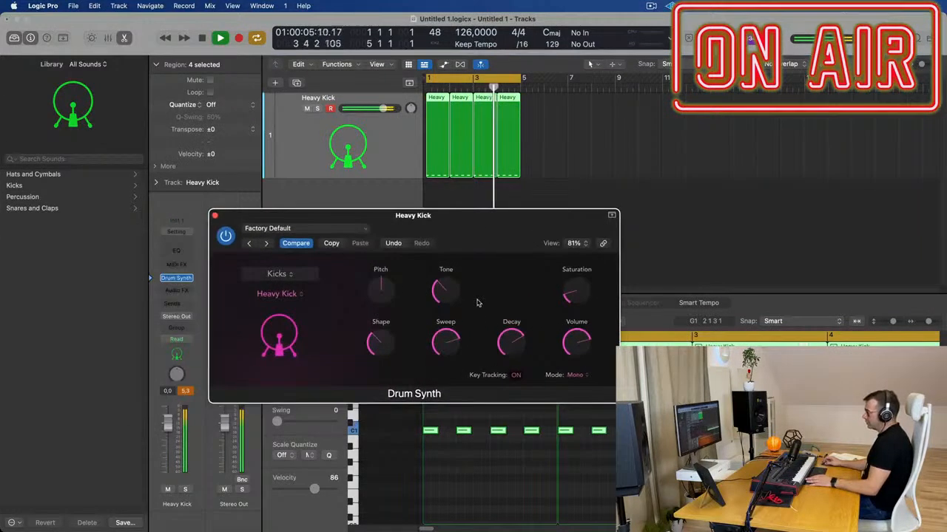
mouse_move(516, 376)
left_mouse_down()
mouse_move(514, 341)
mouse_move(516, 372)
left_mouse_up()
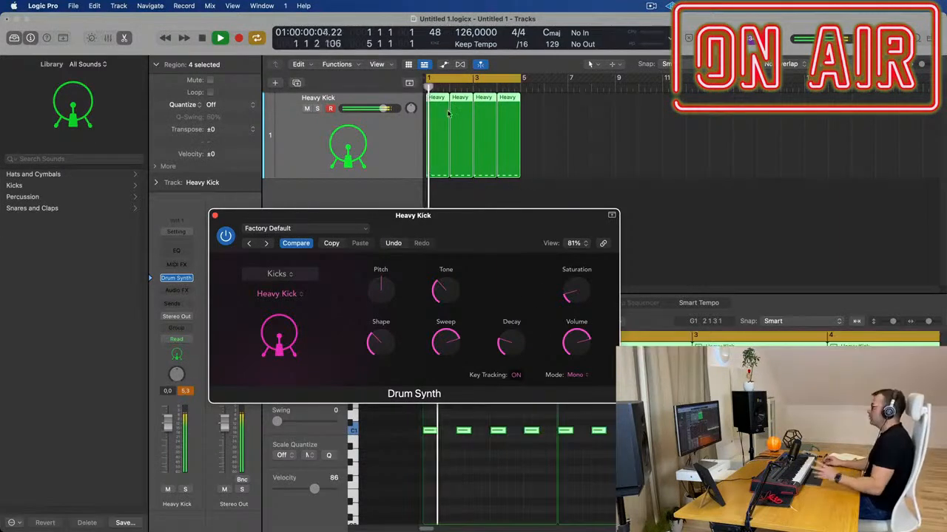
Duplicate the Heavy Kick track with its settings and copy its four regions onto the new second track
left_click_drag(459, 215, 665, 227)
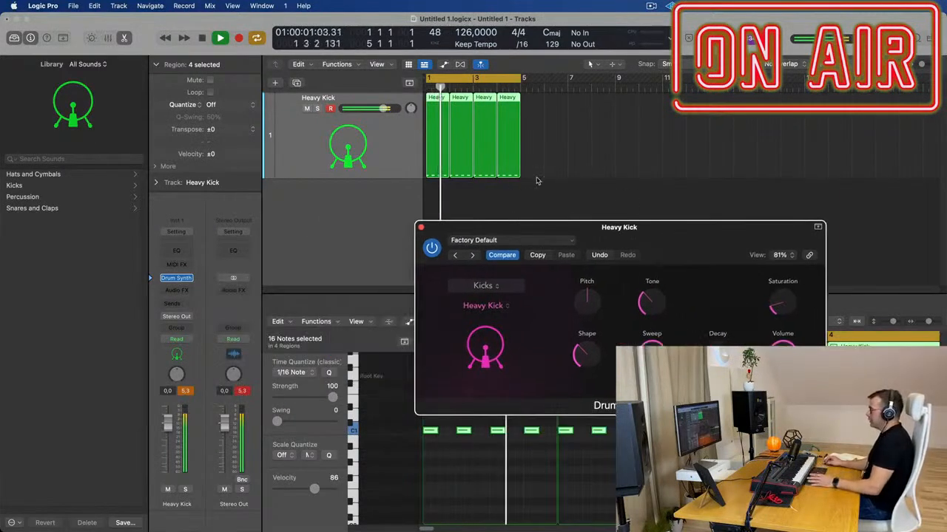
left_click(297, 83)
left_click_drag(473, 228, 759, 208)
left_click_drag(574, 125, 404, 164)
left_click_drag(435, 99, 433, 215)
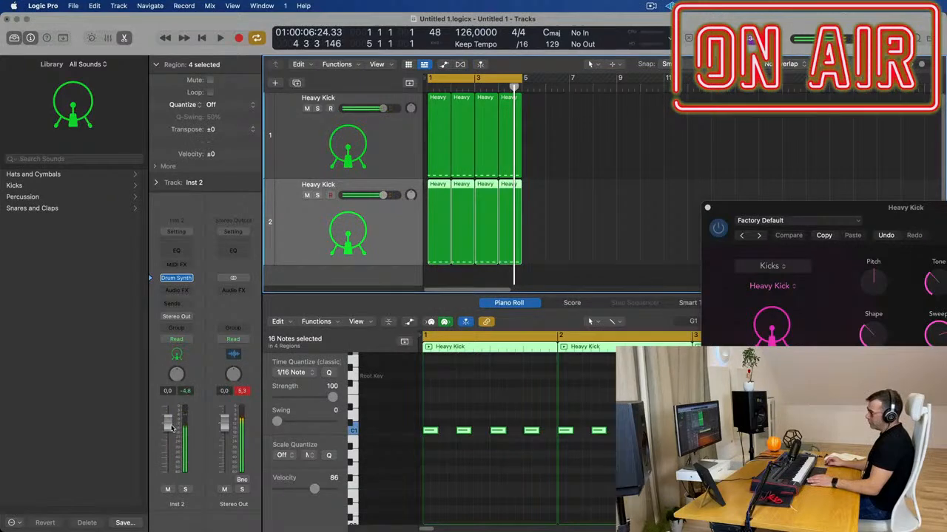
Play both layers, lower the second track's volume to -13.2 dB, and switch the first track's Drum Synth to Air Kick
key("space")
left_click_drag(757, 208, 525, 175)
left_click(558, 256)
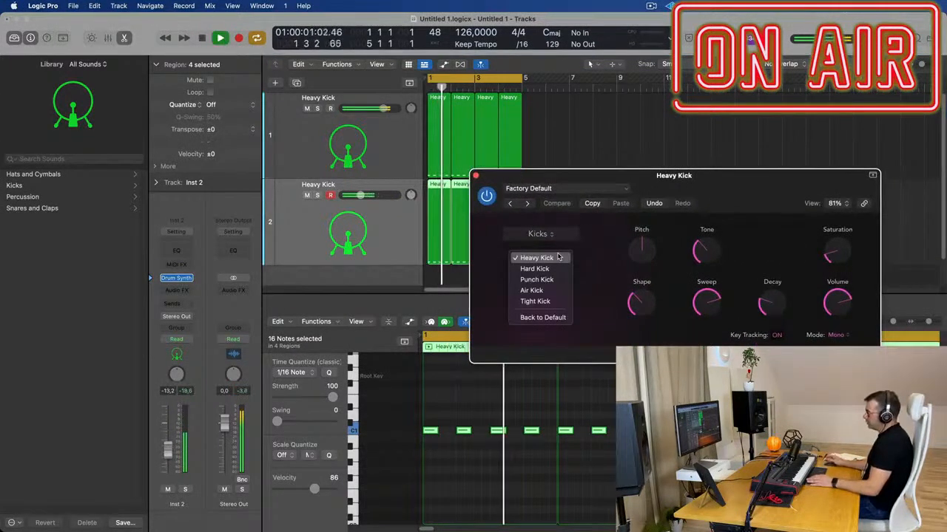
left_click(531, 290)
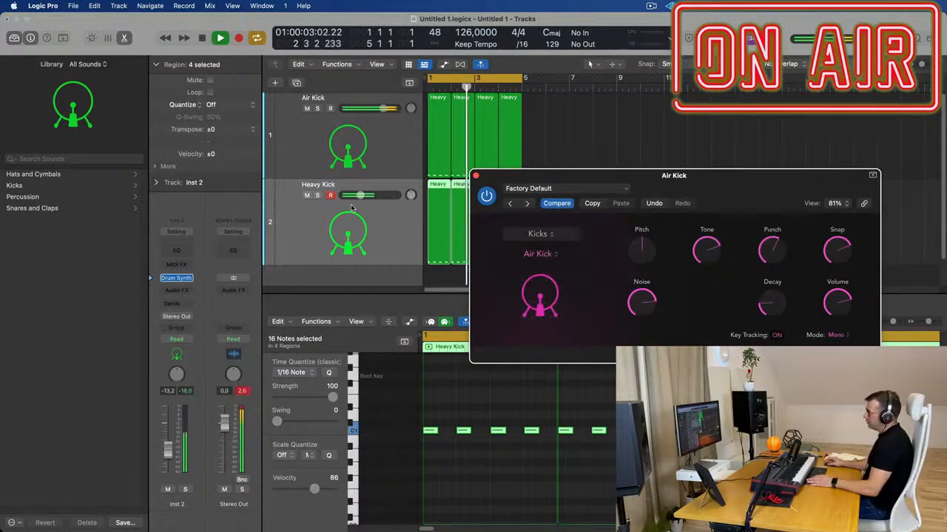
Change the first track's Drum Synth sound to Tight Kick, keeping the Kicks category
mouse_move(578, 179)
left_mouse_down()
mouse_move(663, 186)
mouse_move(567, 169)
left_mouse_up()
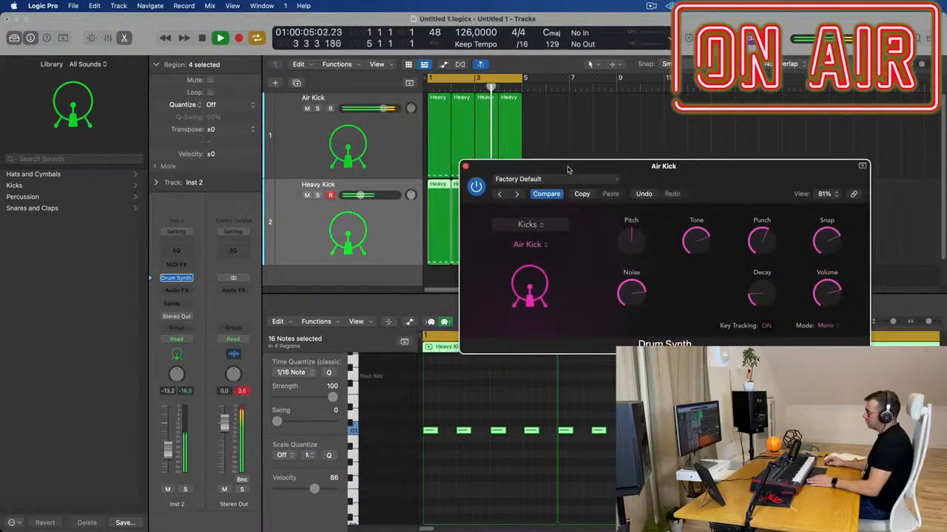
left_click(530, 225)
left_click(547, 228)
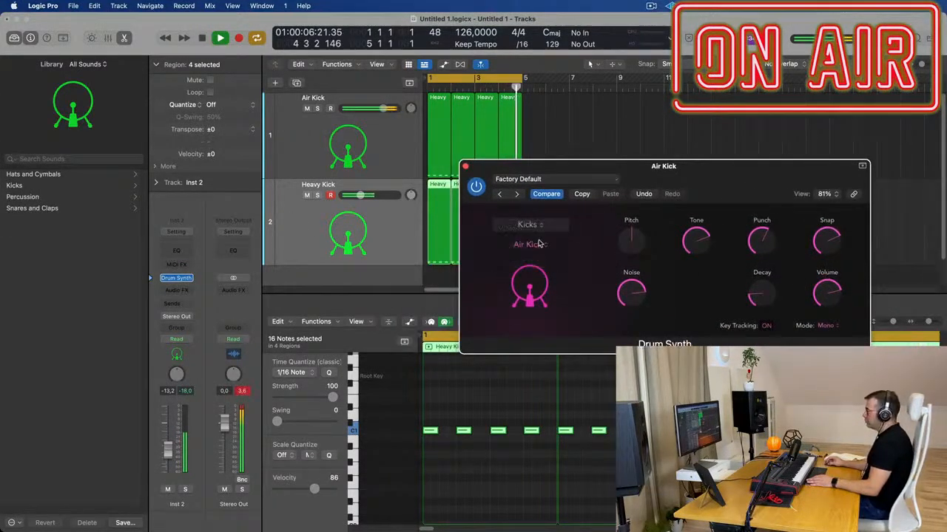
left_click(525, 247)
left_click(537, 261)
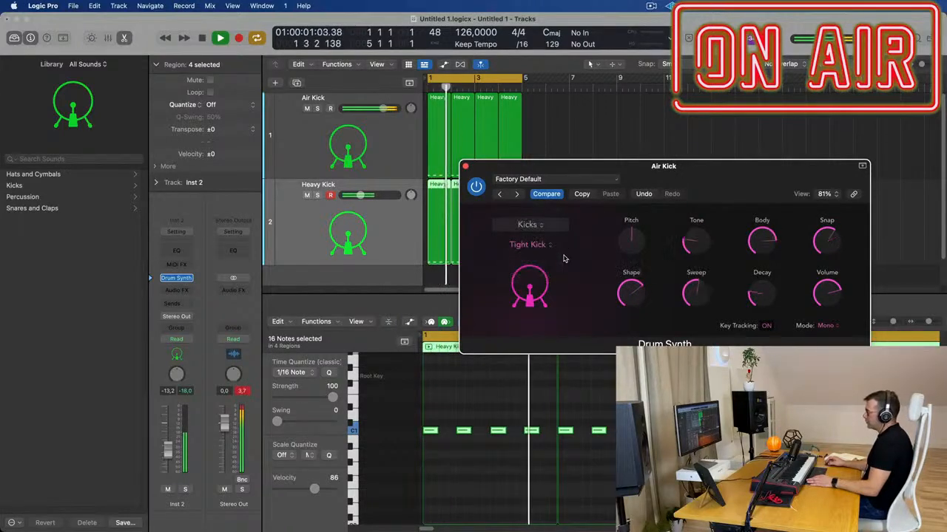
Solo both kick tracks, raise the Heavy Kick track's volume to -4.7 dB and lower the Tight Kick track's volume to -2.5 dB
left_click_drag(672, 179, 661, 203)
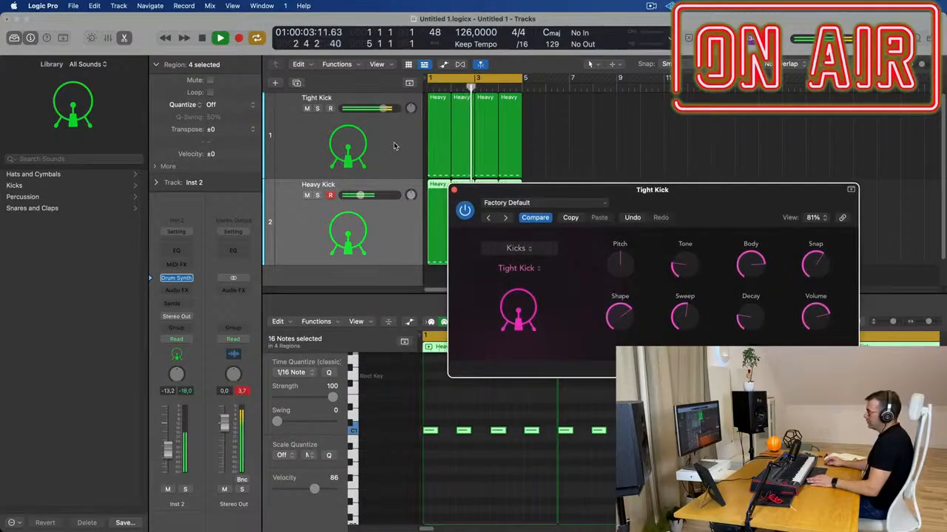
left_click(323, 134)
left_click(317, 109)
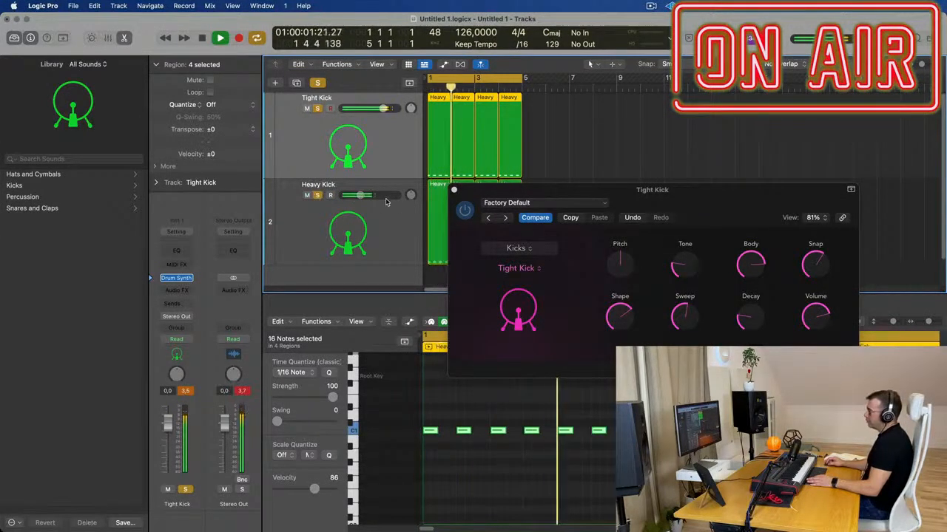
left_click_drag(360, 195, 373, 195)
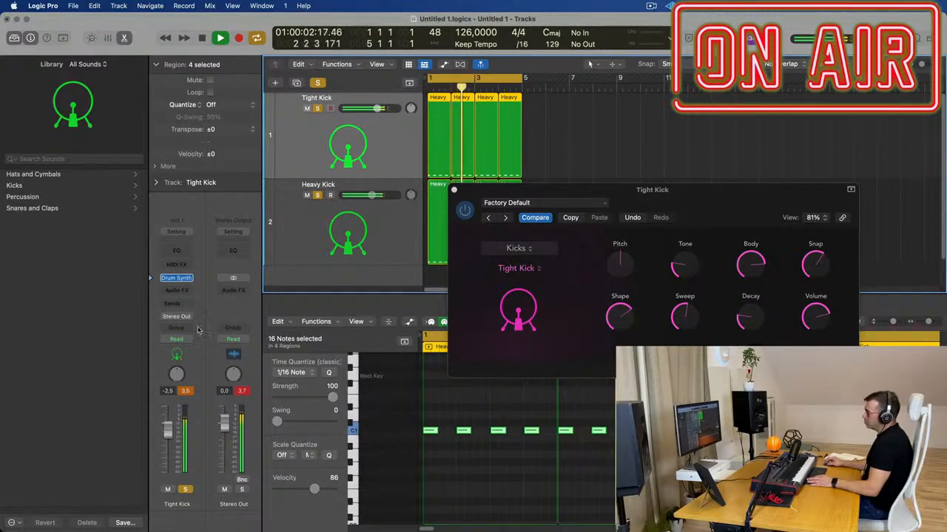
Reopen the Tight Kick track's Drum Synth and raise its Pitch
left_click(176, 279)
left_click(176, 279)
left_click_drag(690, 203, 602, 211)
mouse_move(598, 272)
left_mouse_down()
mouse_move(611, 252)
mouse_move(608, 275)
left_mouse_up()
left_click_drag(545, 272, 562, 233)
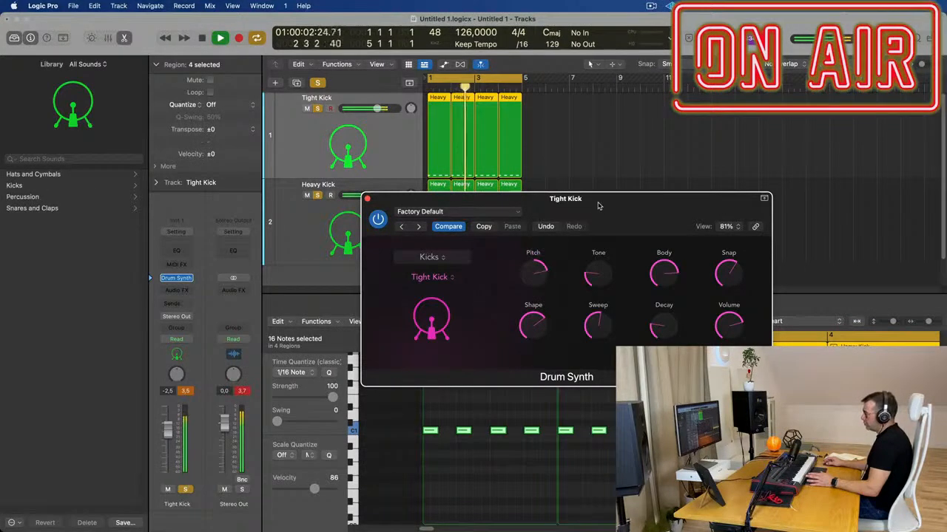
Lower the Tight Kick synth's Shape, lengthen its Decay, raise its Snap to about 84%, and close the plug-in
left_click_drag(593, 204, 582, 205)
left_click_drag(521, 325, 522, 360)
mouse_move(650, 326)
left_mouse_down()
mouse_move(663, 287)
mouse_move(659, 326)
left_mouse_up()
left_click_drag(658, 202, 600, 196)
left_click_drag(663, 280, 664, 245)
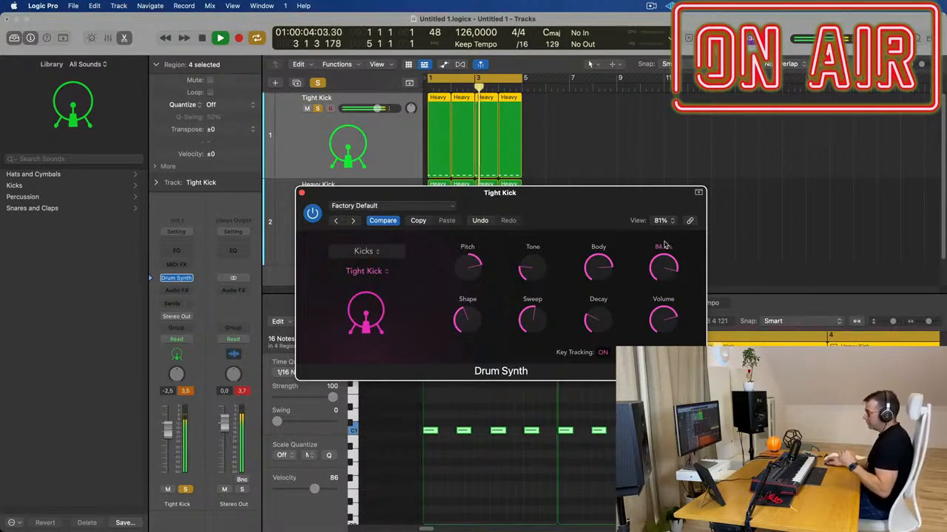
left_click(566, 185)
left_click_drag(586, 193, 698, 184)
left_click(388, 138)
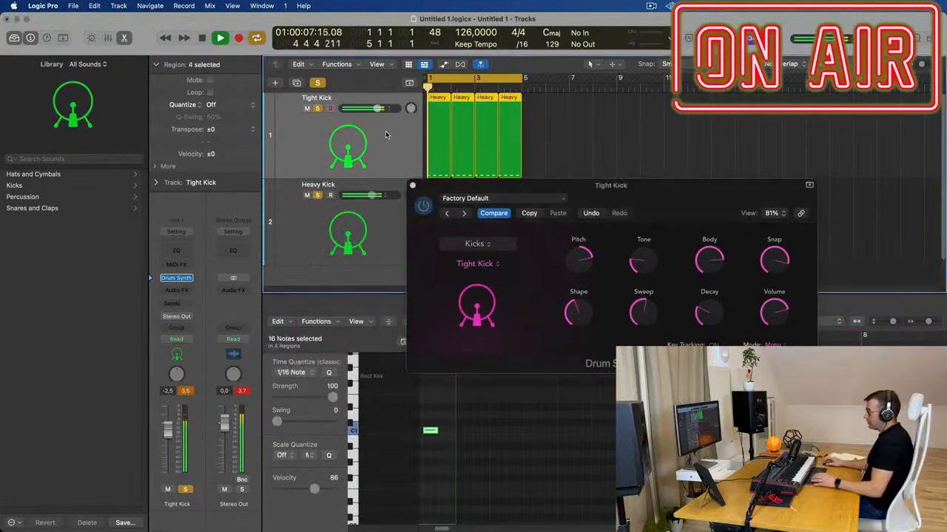
left_click(412, 184)
Show the Mixer and route the outputs of both kick channels to Bus 1
key("x")
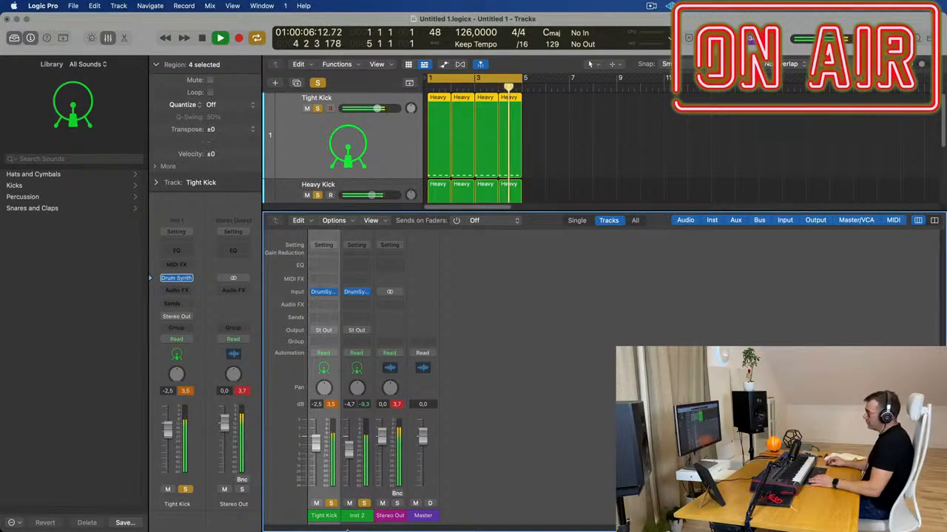
left_click_drag(334, 517, 355, 516)
left_click(361, 332)
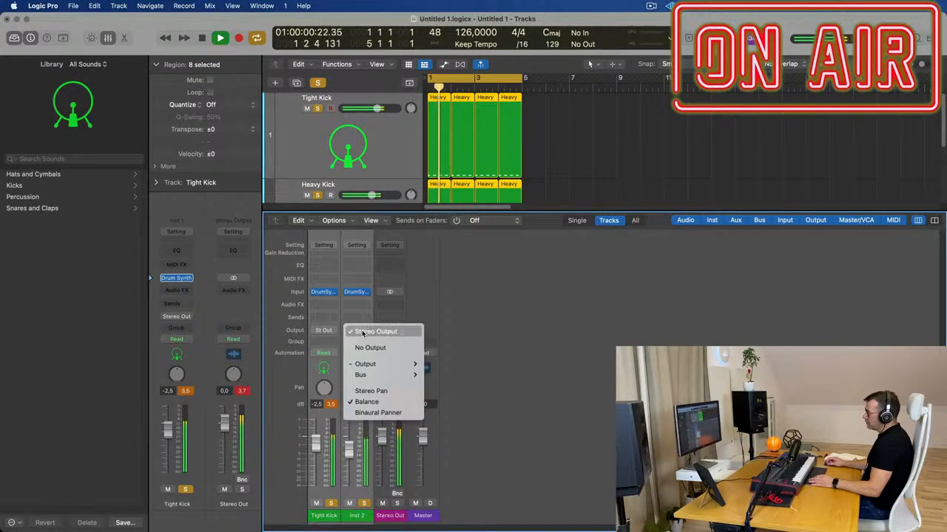
mouse_move(410, 374)
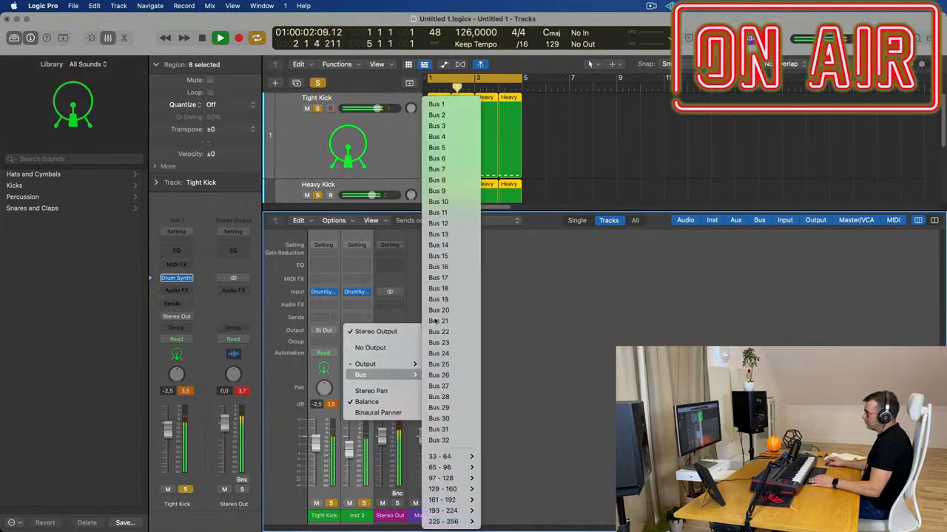
left_click(450, 104)
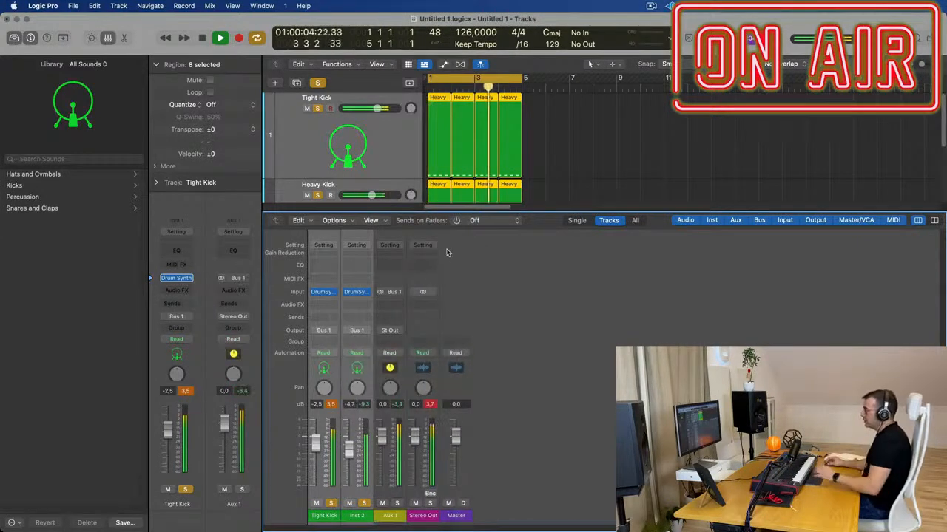
Insert a stereo Compressor on the Aux 1 channel
left_click(393, 304)
mouse_move(414, 365)
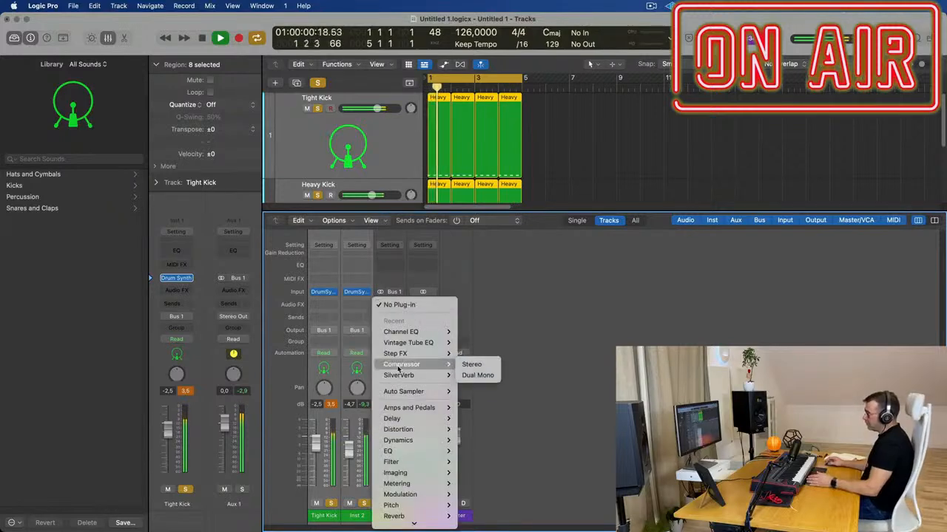
left_click(493, 366)
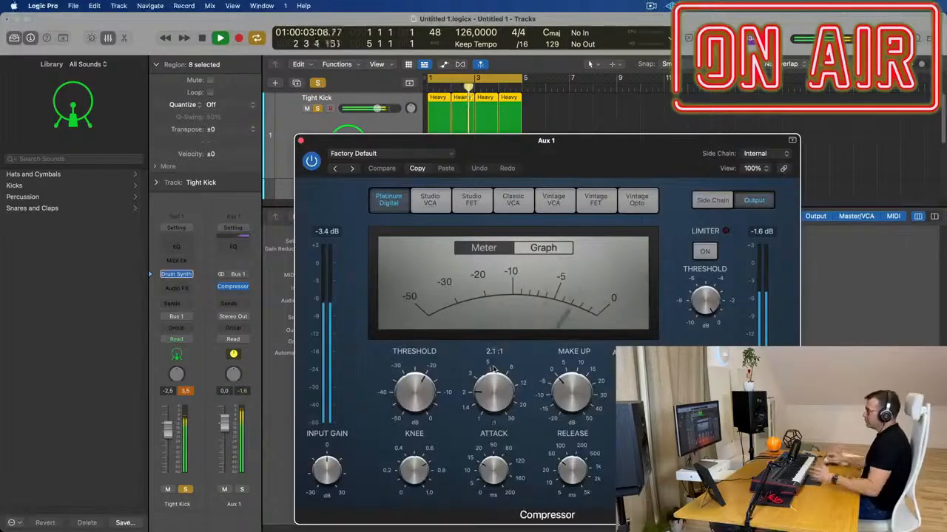
Set the Aux 1 Compressor's Ratio to 4.1:1 and Release to 6.3 ms, raise its Threshold and shorten its Attack
left_click_drag(510, 142, 460, 137)
left_click_drag(368, 386, 381, 280)
left_click_drag(541, 149, 516, 129)
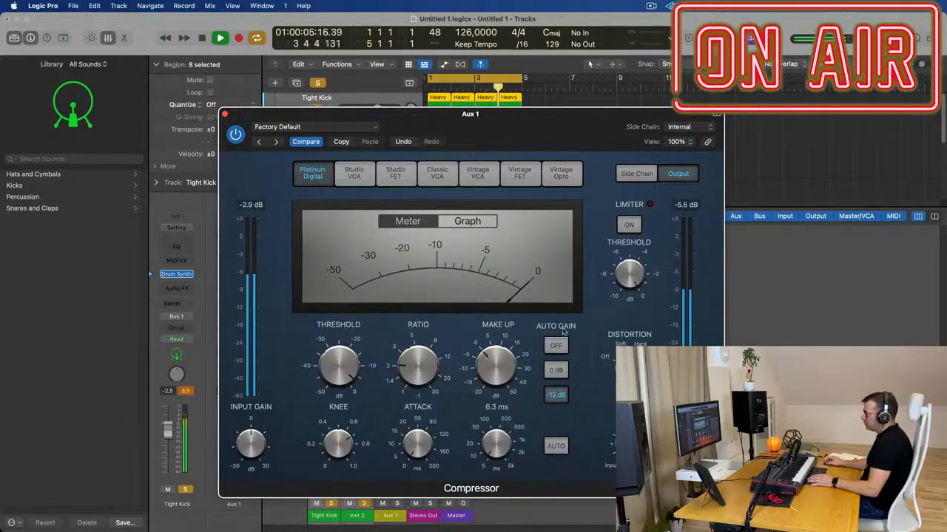
left_click_drag(517, 130, 539, 131)
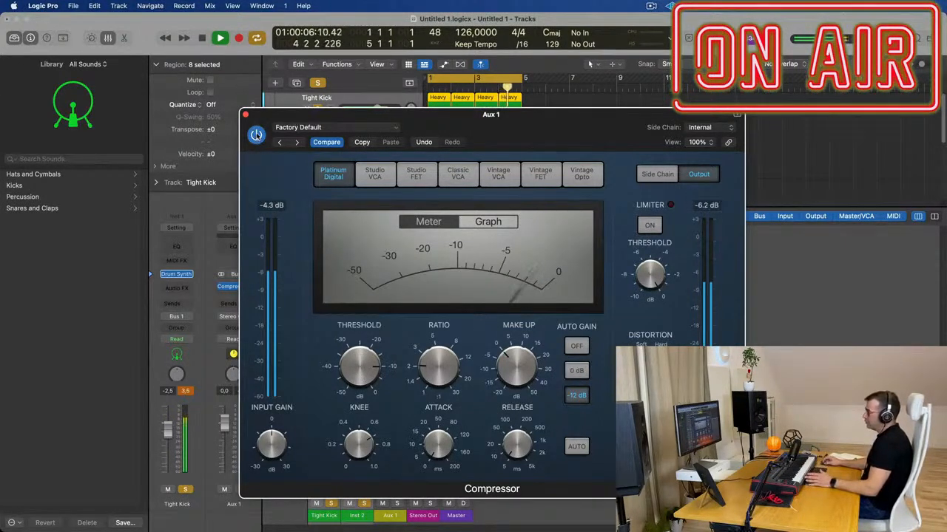
left_click(256, 134)
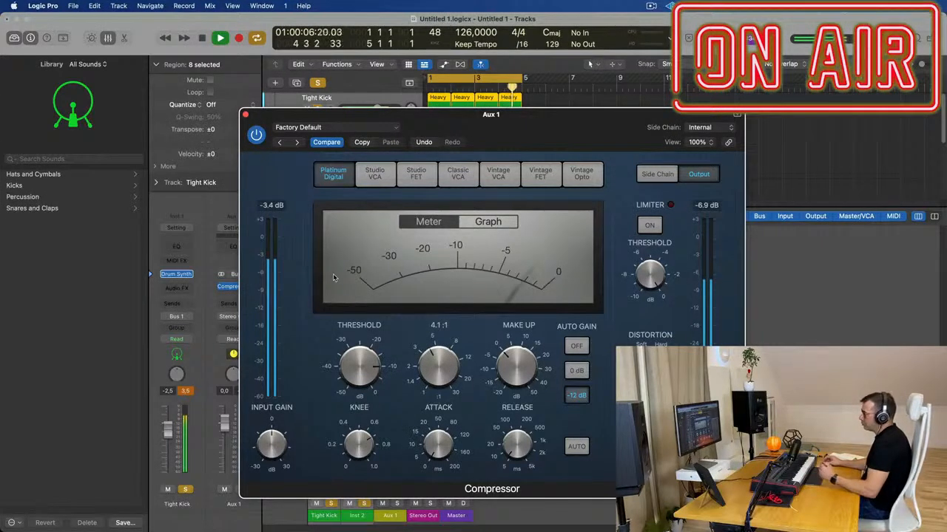
left_click_drag(527, 129, 502, 198)
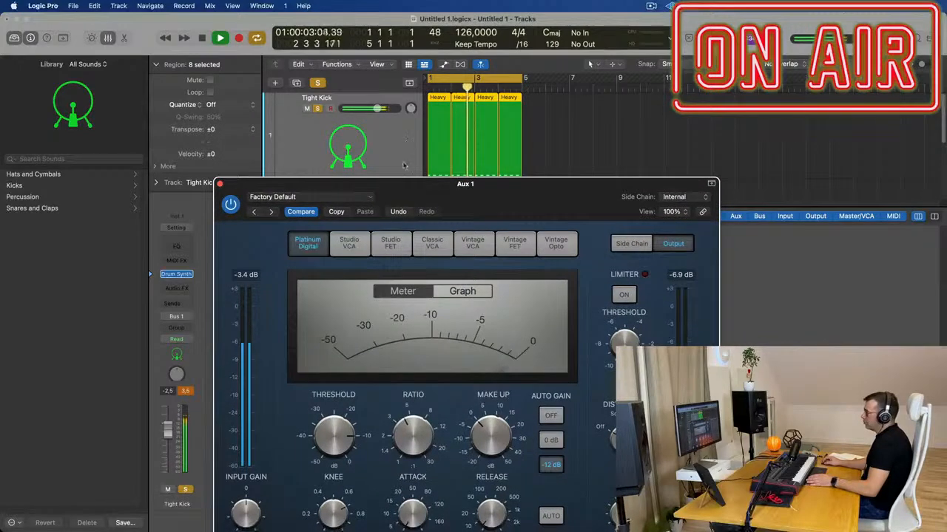
Mute and unmute the Tight Kick track to compare the layers, and lower its volume to -6.0 dB
key("x")
left_click(376, 187)
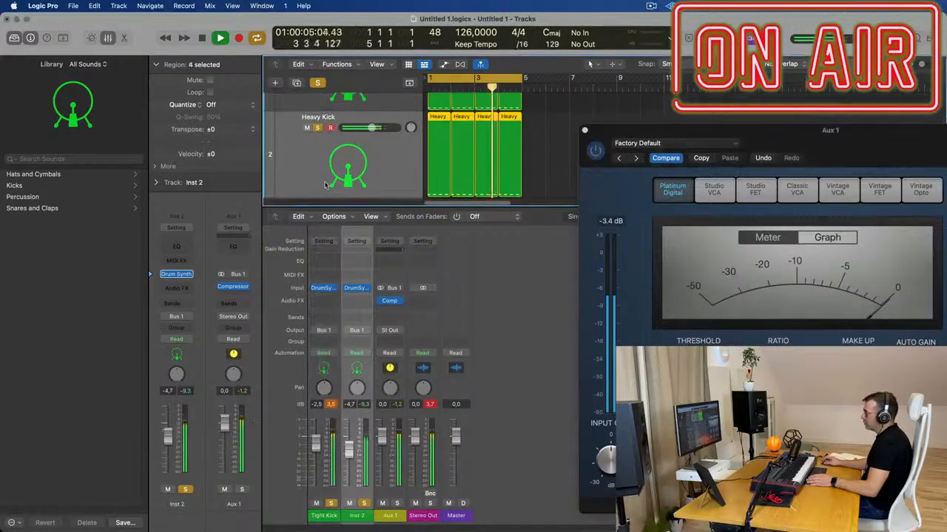
left_click(400, 102)
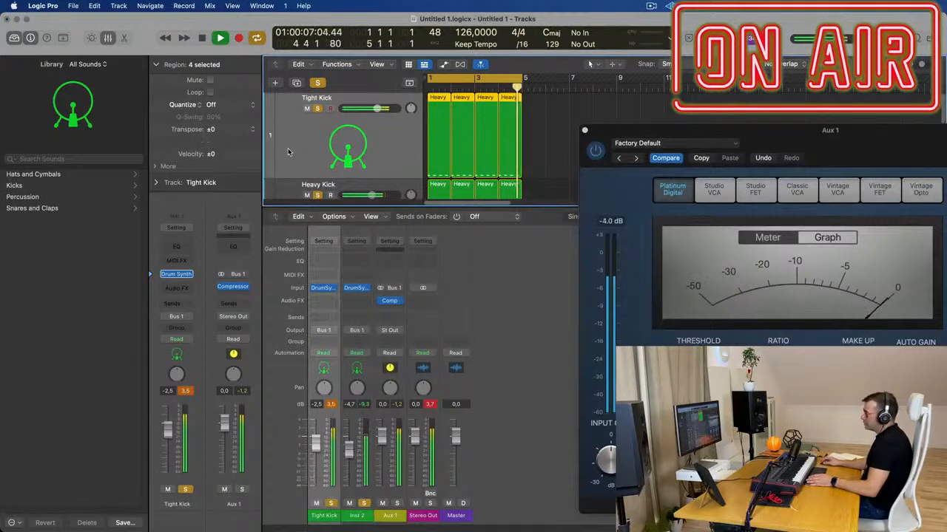
left_click(169, 490)
left_click(169, 491)
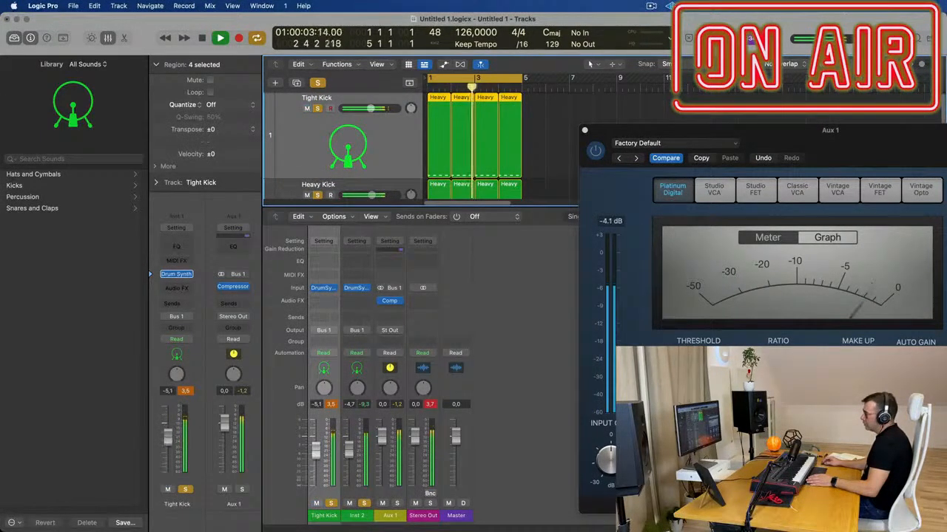
left_click_drag(169, 440, 168, 443)
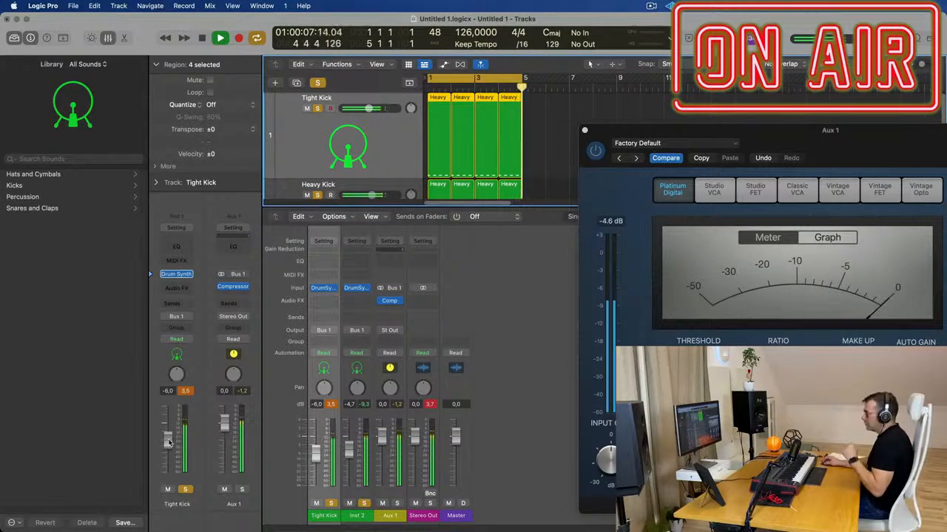
Add a Channel EQ to the Tight Kick track with a steeper low cut just below 50 Hz and a 2.2 dB boost at 75 Hz
left_click(178, 247)
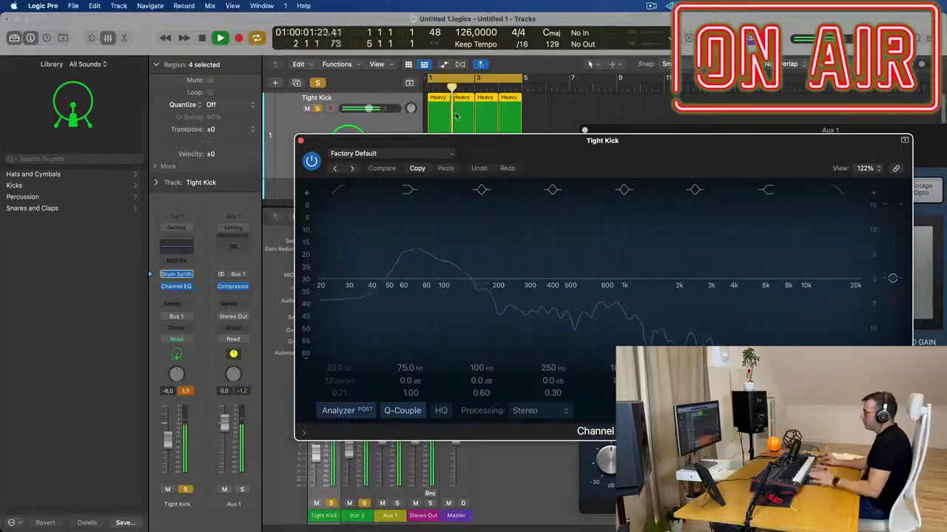
left_click_drag(376, 383, 375, 375)
left_click(307, 199)
left_click_drag(350, 286, 415, 283)
left_click_drag(319, 385, 319, 376)
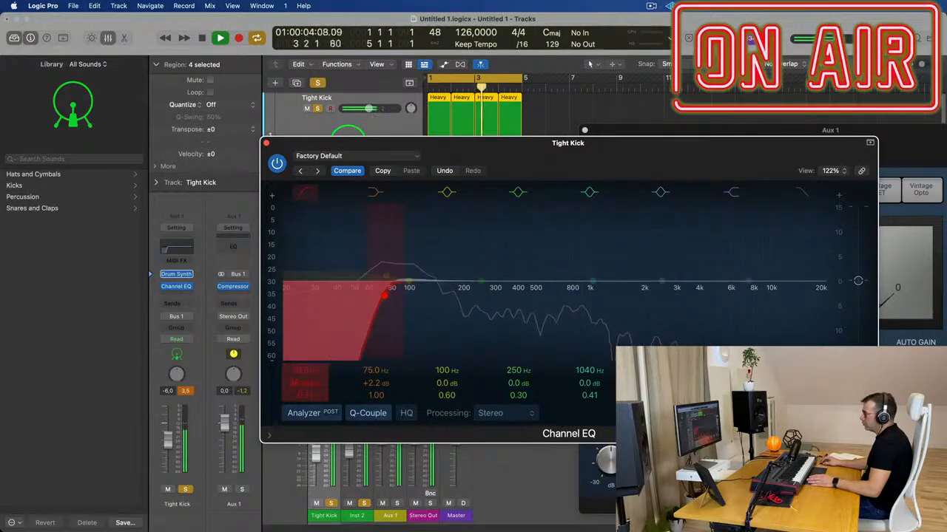
left_click_drag(382, 294, 353, 297)
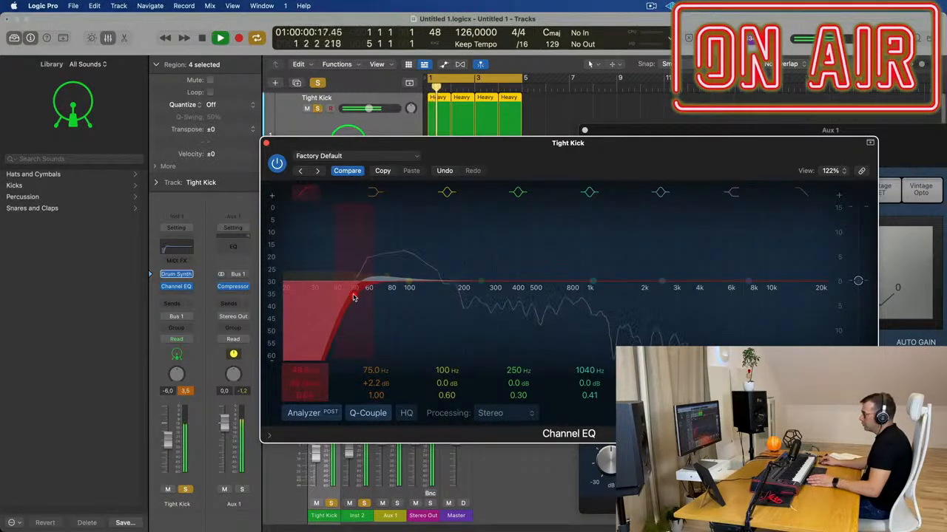
left_click(266, 144)
Lengthen the Aux 1 Compressor's Release, set its limiter threshold to -5.9 dB, and close the plug-in
left_click_drag(775, 132, 567, 135)
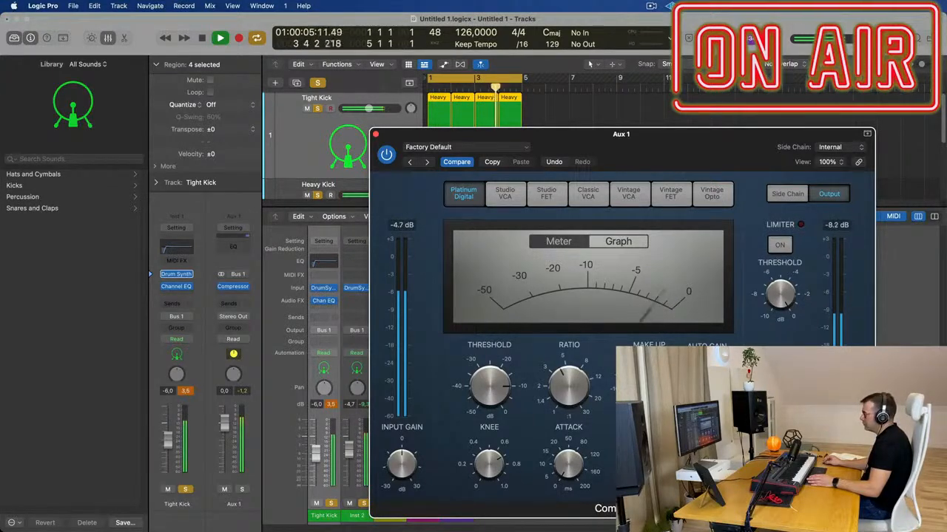
left_click_drag(667, 139, 551, 95)
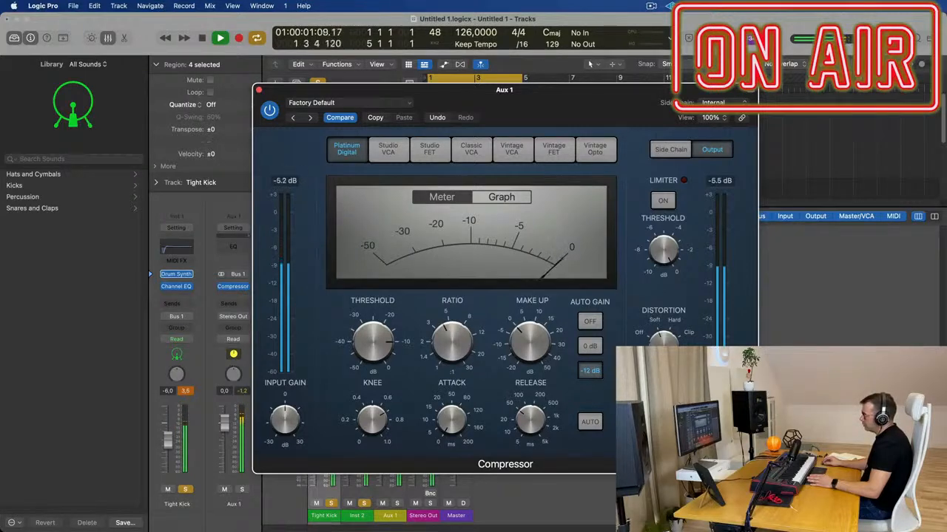
left_click_drag(652, 89, 693, 85)
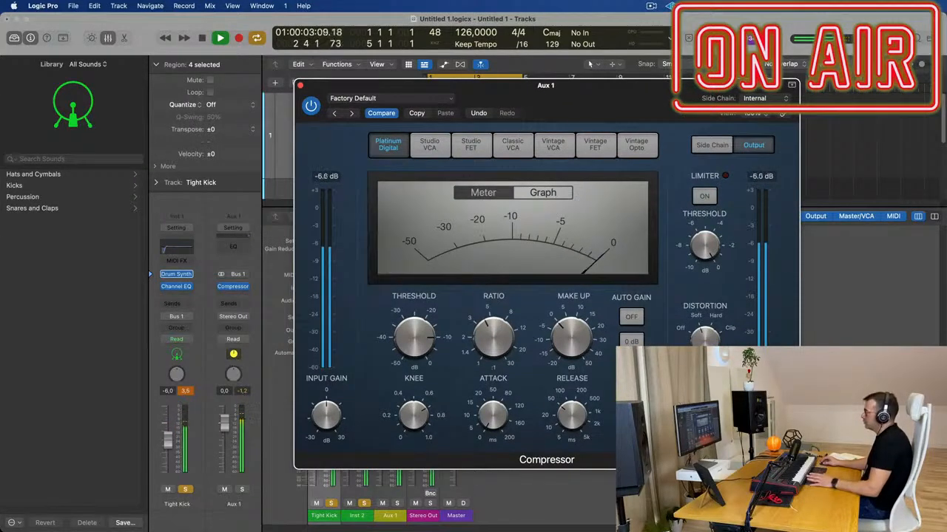
left_click(704, 200)
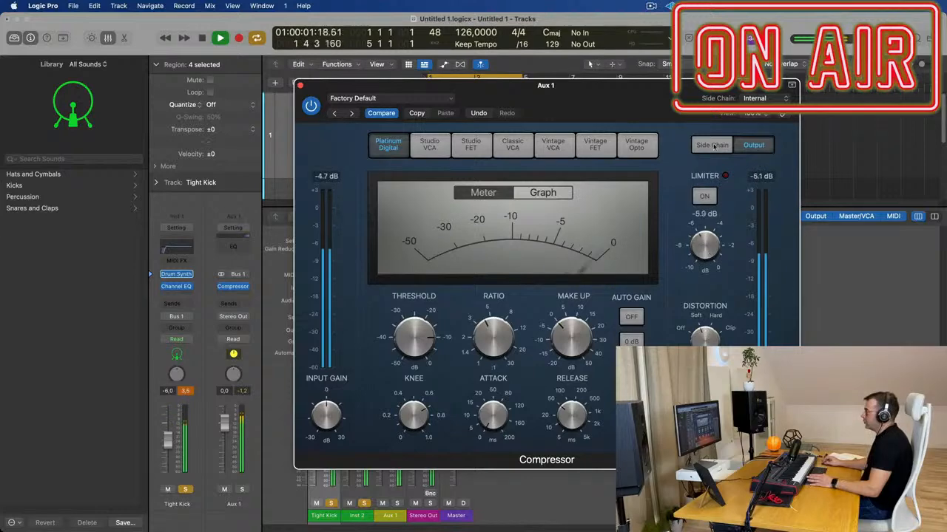
left_click_drag(618, 102, 664, 95)
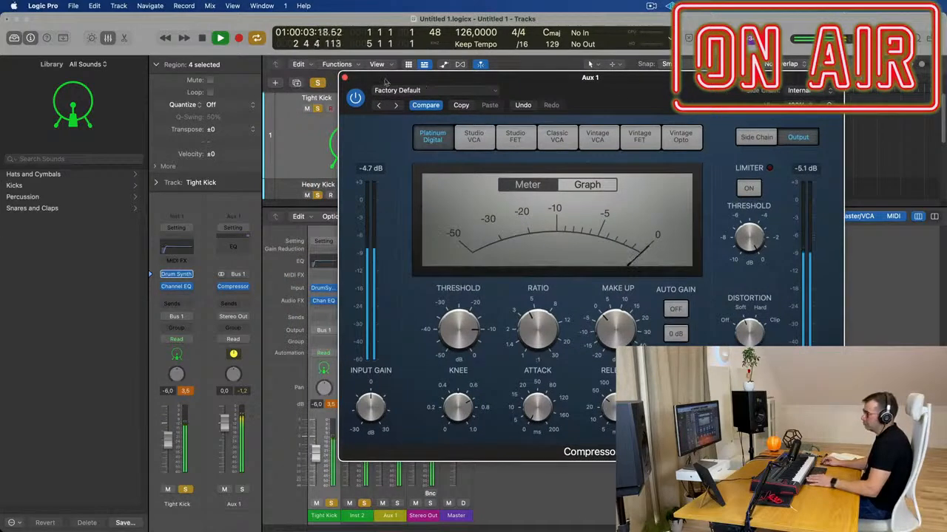
left_click(345, 79)
Duplicate the Heavy Kick track with its settings, copy its four regions onto the new third track, and stop playback
scroll(581, 162, "down", 2)
scroll(577, 164, "down", 2)
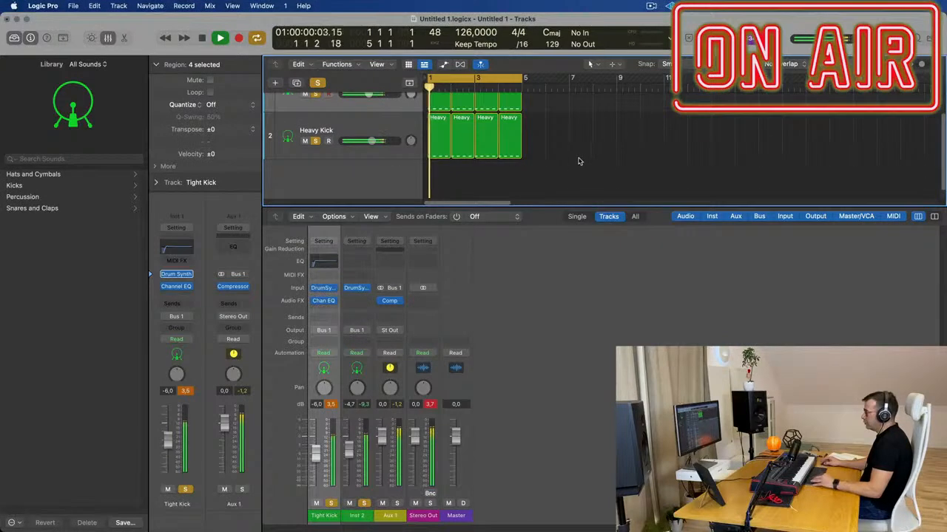
scroll(377, 136, "up", 4)
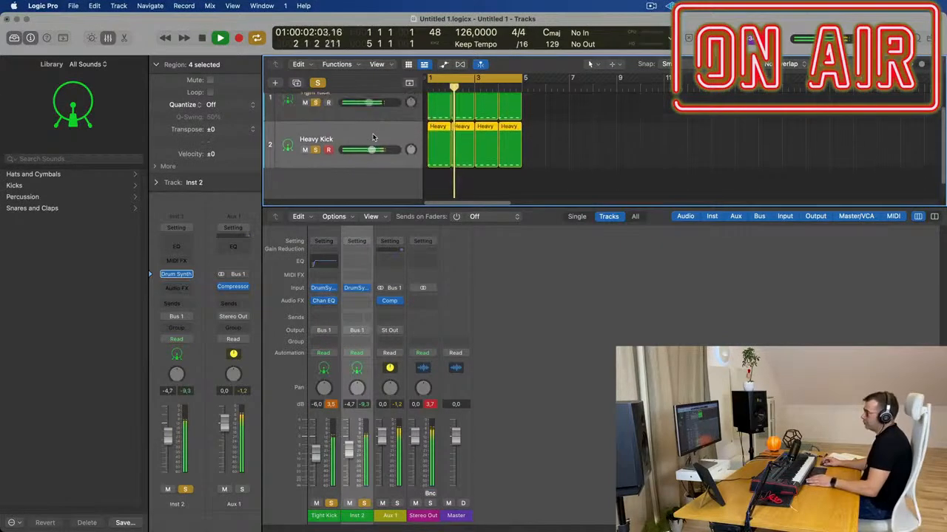
left_click(388, 154)
left_click(295, 83)
left_click_drag(546, 139, 436, 160)
key("space")
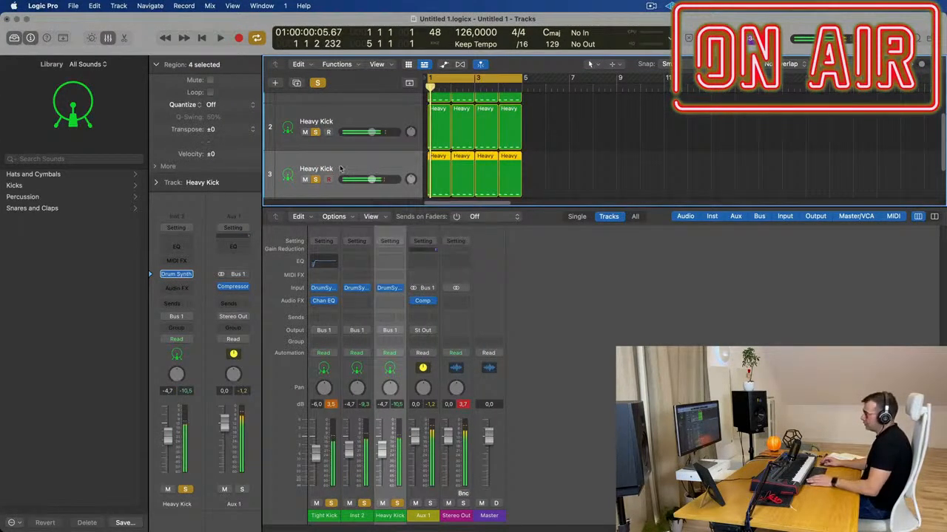
Play the layers, lower the third kick track's volume to -13.2 dB, and set its Drum Synth Pitch to -10
key("space")
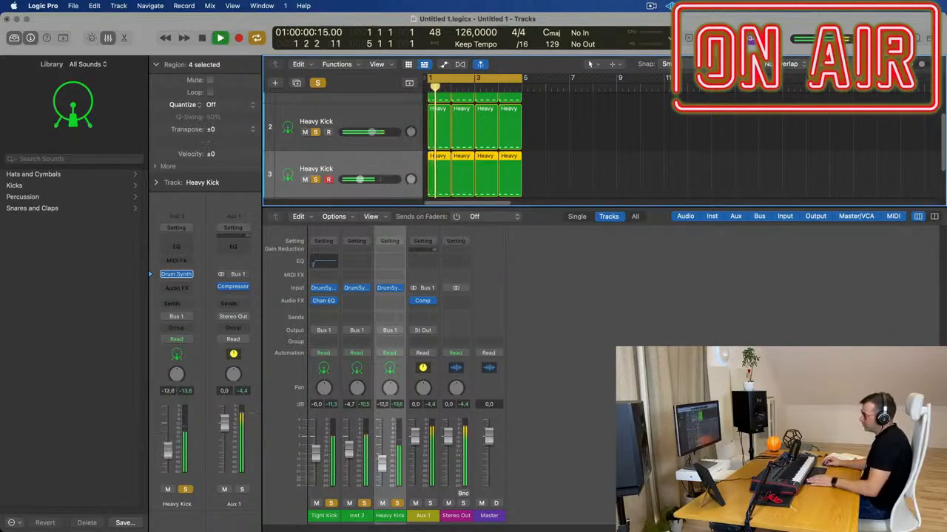
left_click_drag(168, 456, 168, 450)
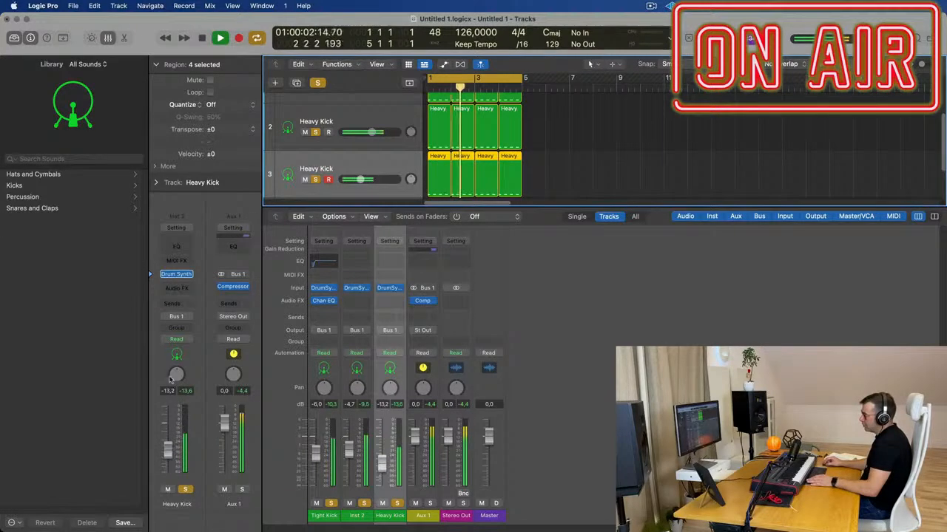
left_click(176, 274)
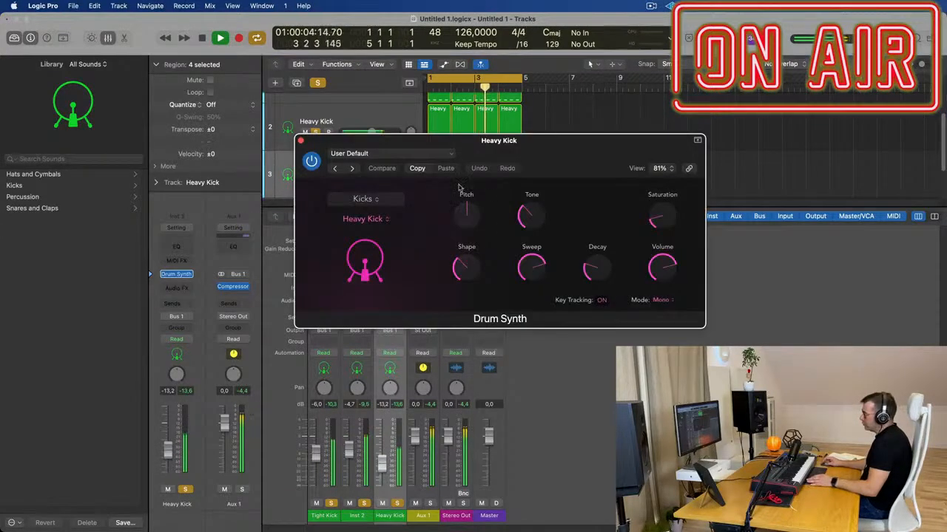
left_click_drag(474, 213, 472, 243)
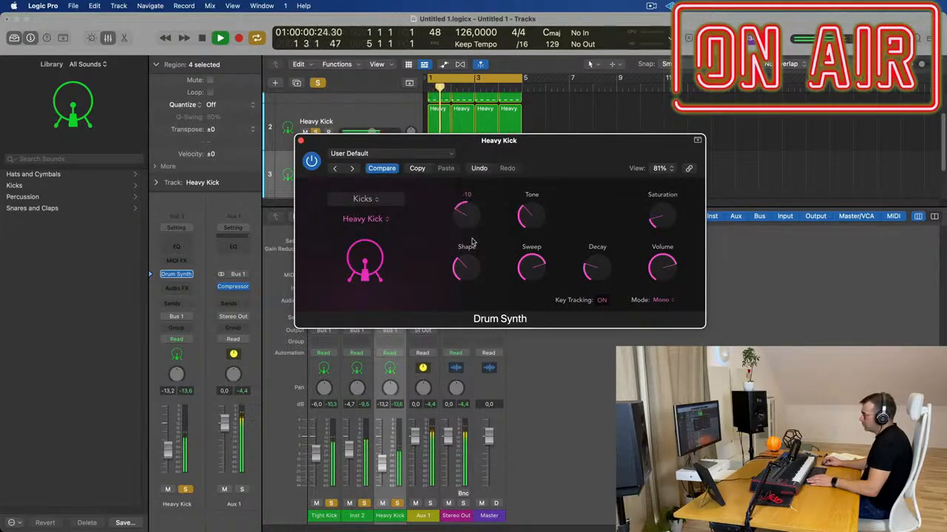
Turn the third kick's Drum Synth Sweep down to minimum, raise its Saturation, and set the track's volume to -11.6 dB
left_click_drag(531, 268, 541, 382)
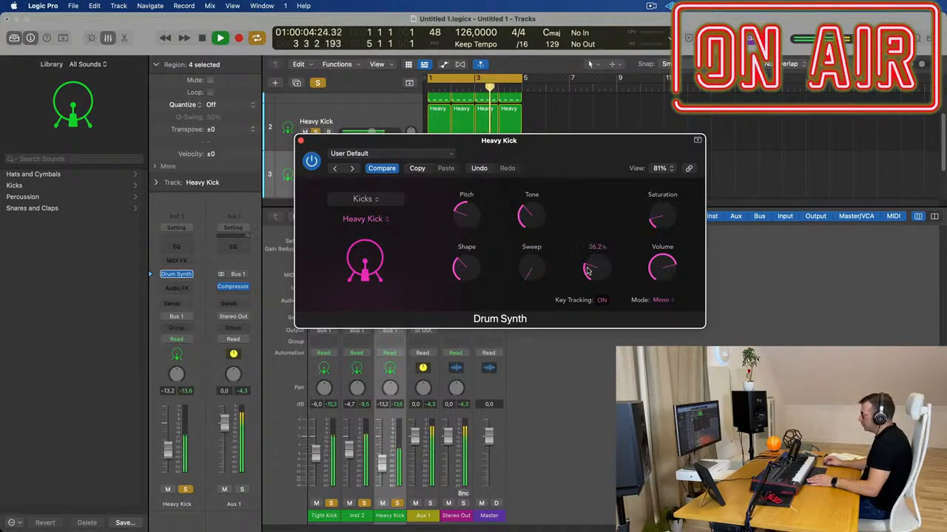
left_click_drag(679, 214, 665, 164)
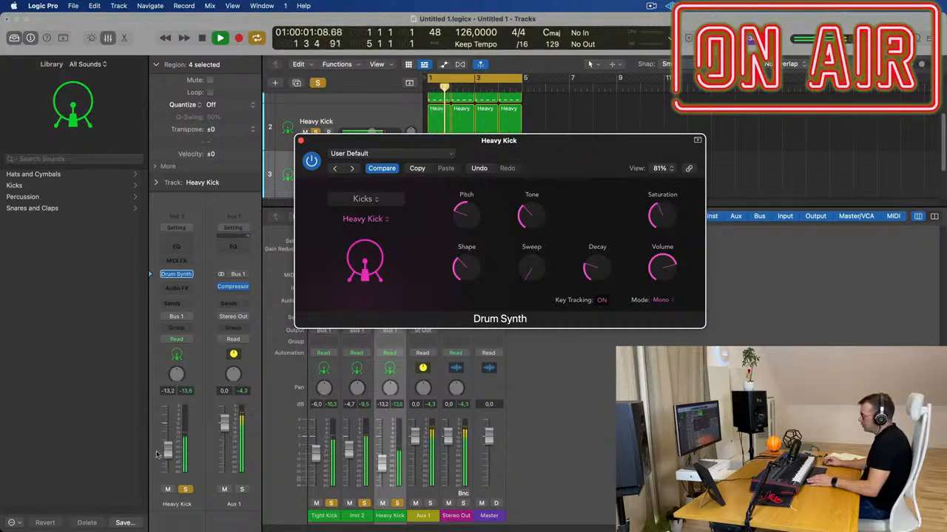
left_click_drag(382, 451, 383, 461)
left_click_drag(168, 446, 168, 451)
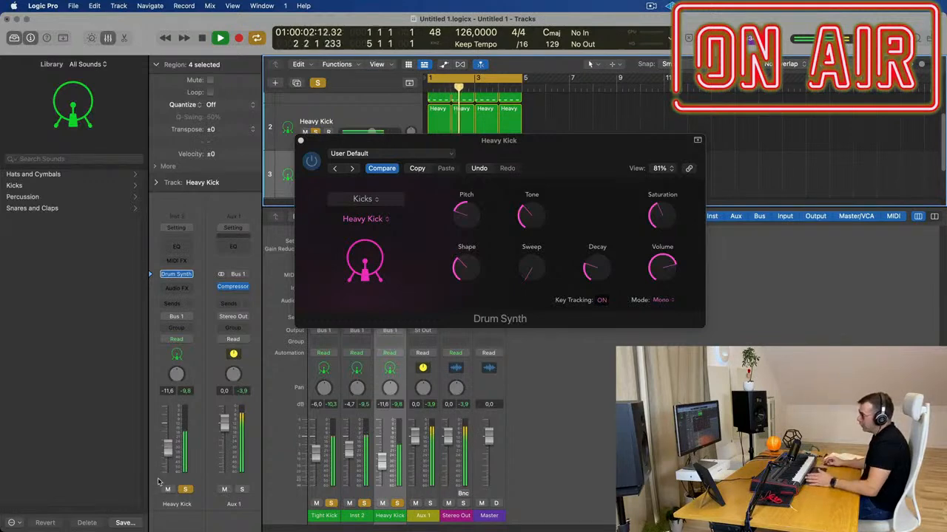
Compare the third kick in the mix and soloed, set its volume to -13.0 dB, and close its Drum Synth
left_click(317, 82)
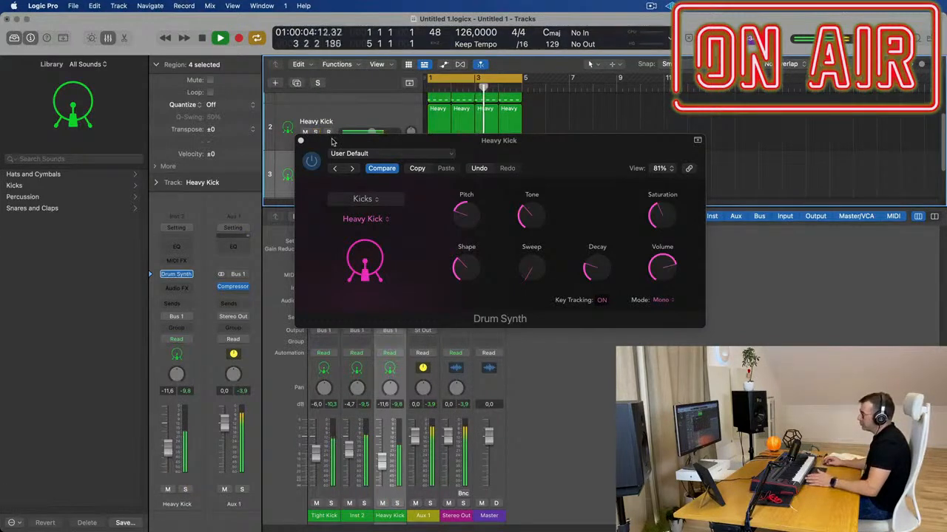
left_click_drag(332, 141, 809, 158)
left_click(185, 489)
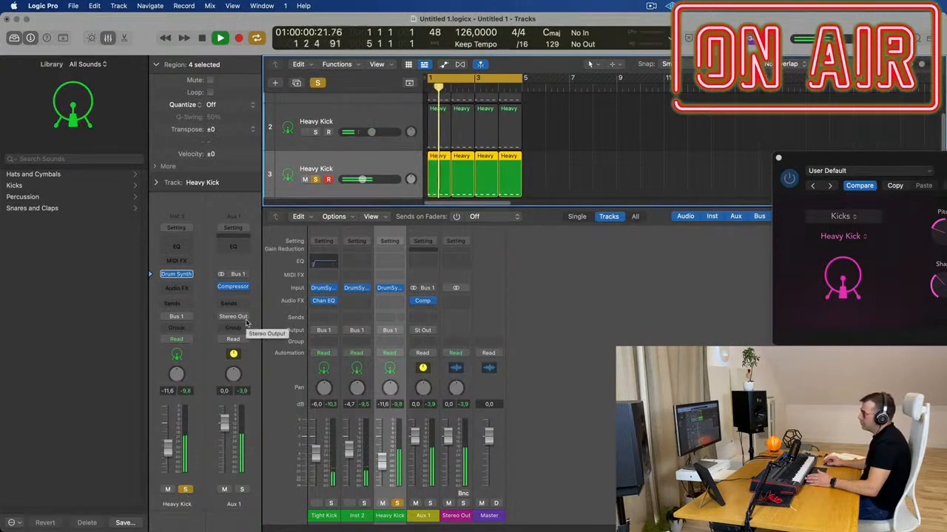
left_click_drag(883, 158, 403, 193)
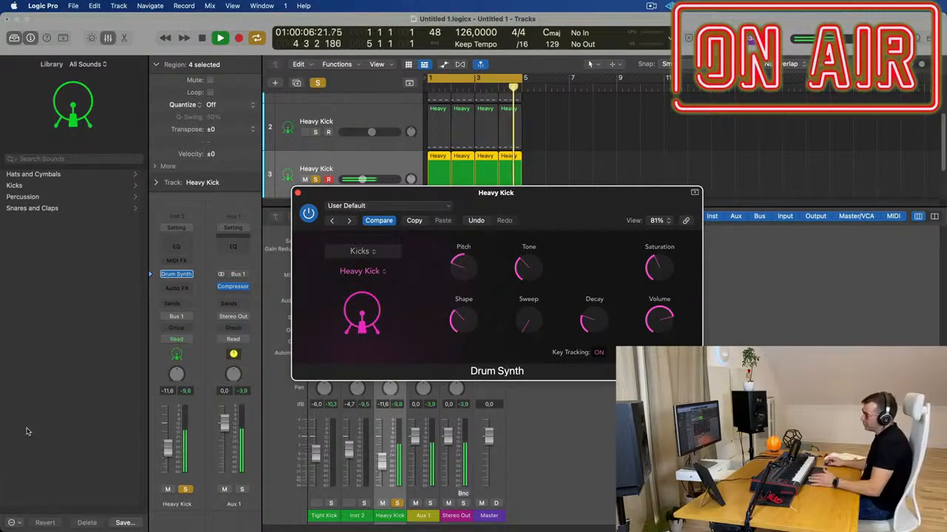
left_click_drag(168, 449, 167, 453)
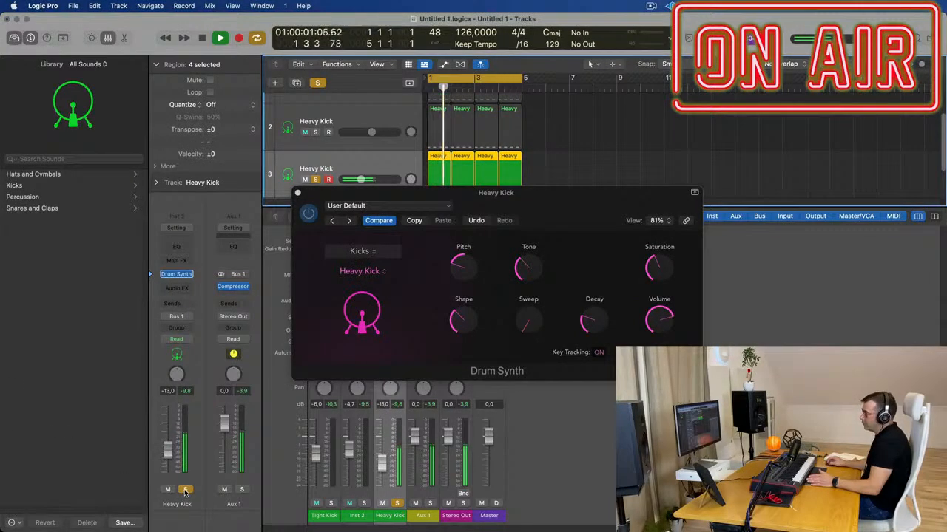
left_click(185, 490)
left_click(297, 193)
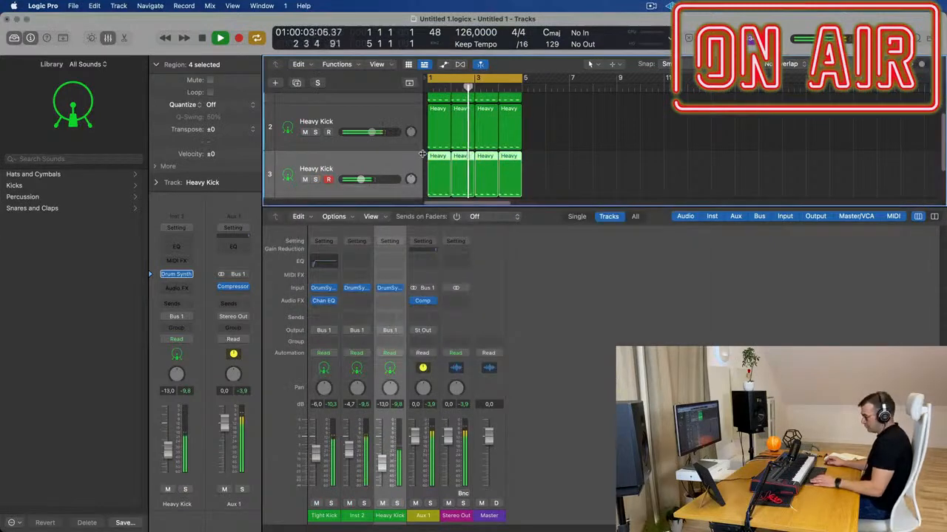
Hide the mixer, lower the Aux 1 bus volume to -3.2 dB, and check its Compressor while the kicks play
key("x")
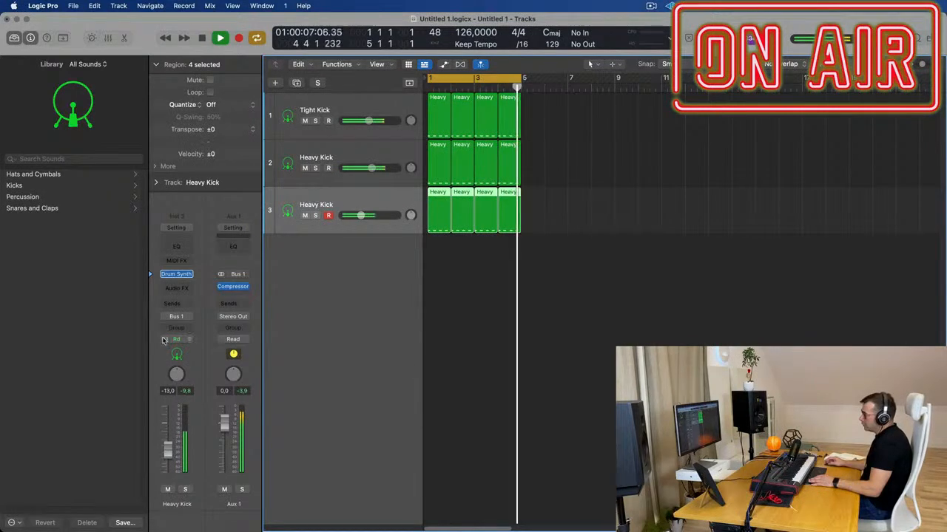
left_click(180, 318)
left_click(274, 301)
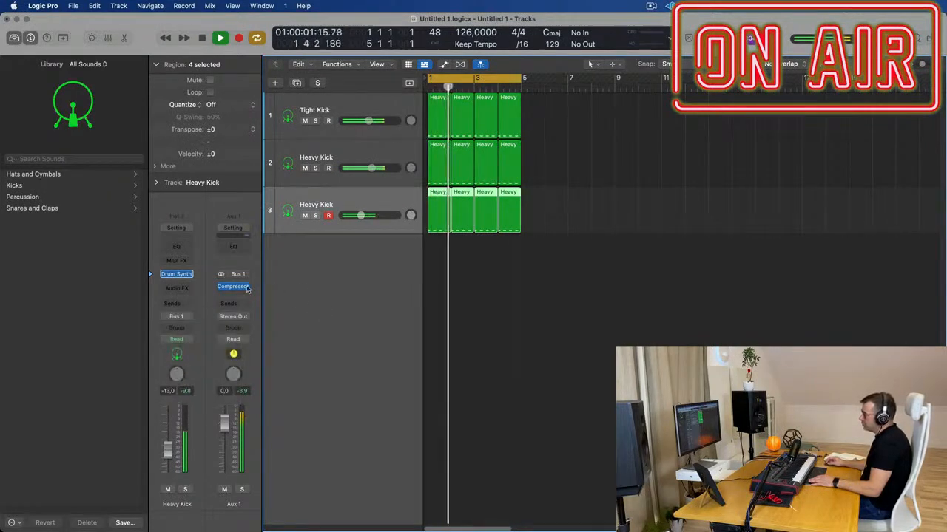
left_click(235, 286)
left_click_drag(238, 399, 235, 422)
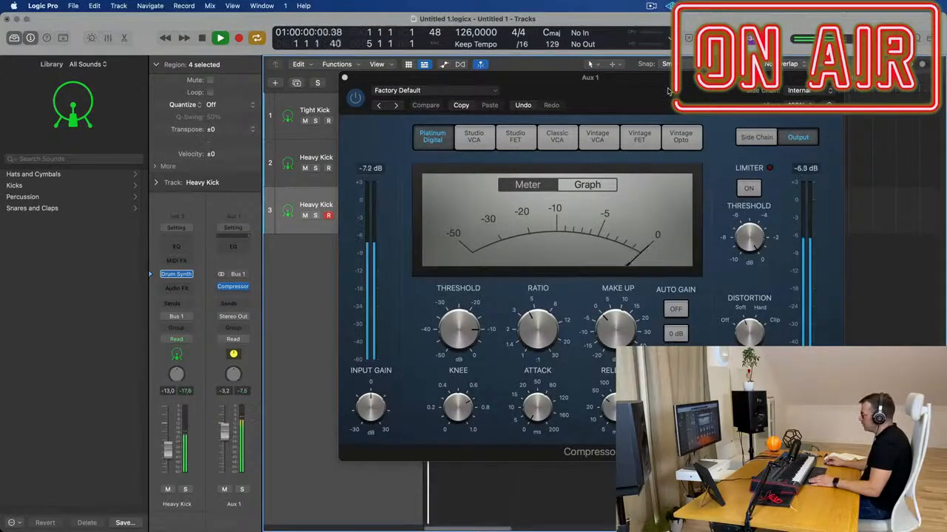
left_click_drag(667, 90, 596, 134)
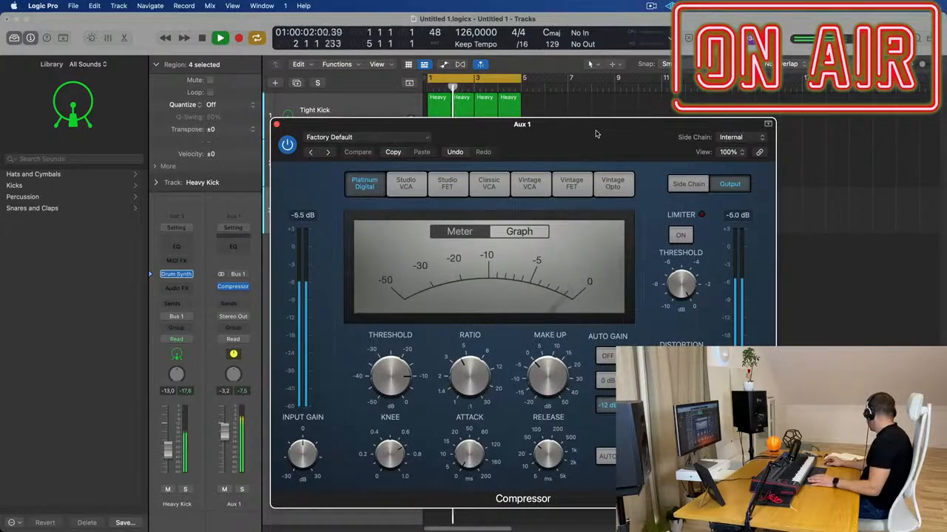
left_click_drag(596, 134, 738, 144)
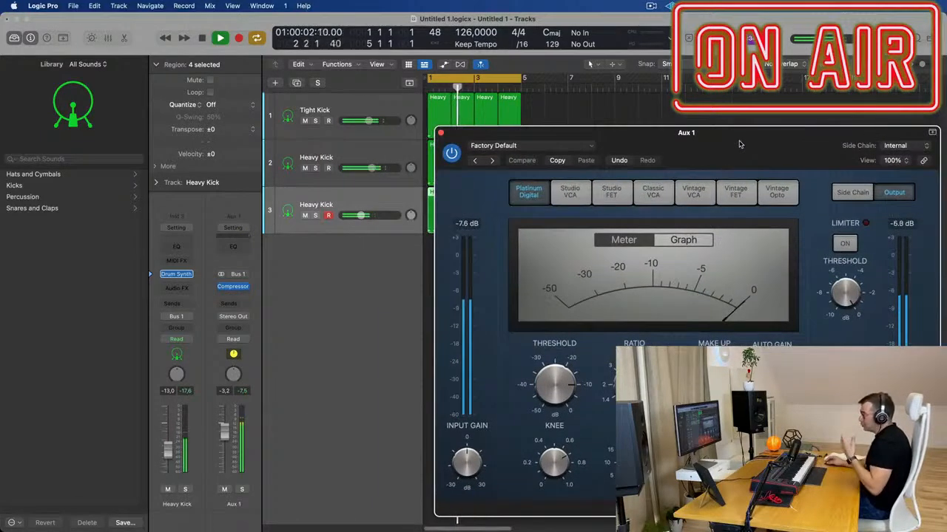
left_click_drag(738, 144, 755, 136)
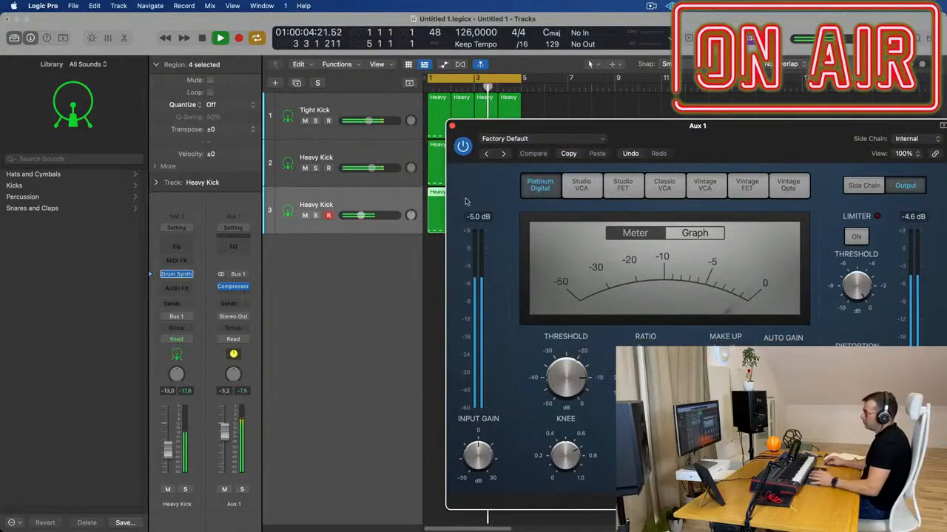
left_click(450, 126)
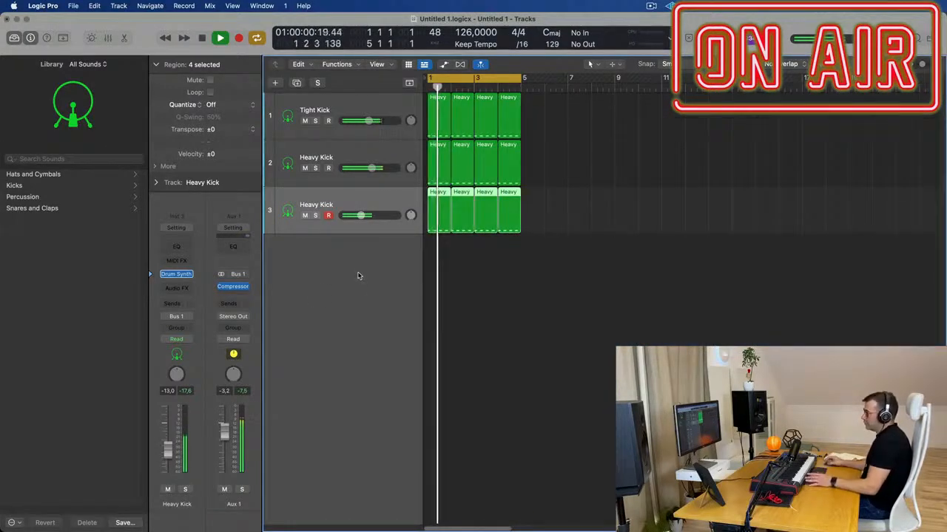
Stop playback and create one software instrument track with Alchemy, enlarging its height in the track list
key("space")
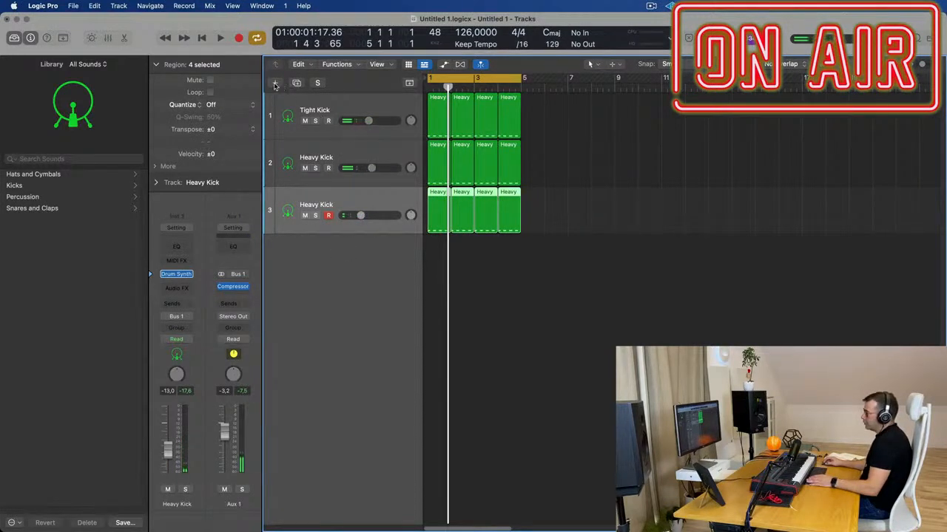
key("alt+super+n")
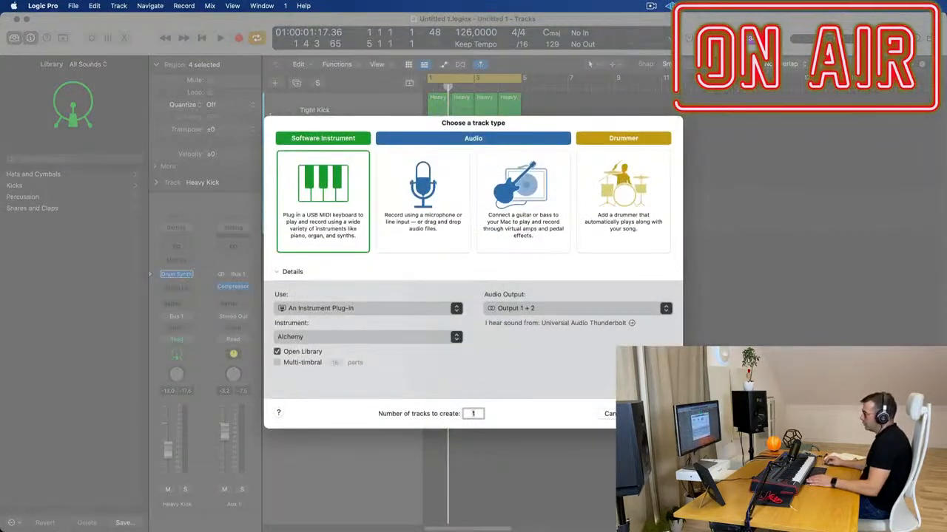
left_click(652, 414)
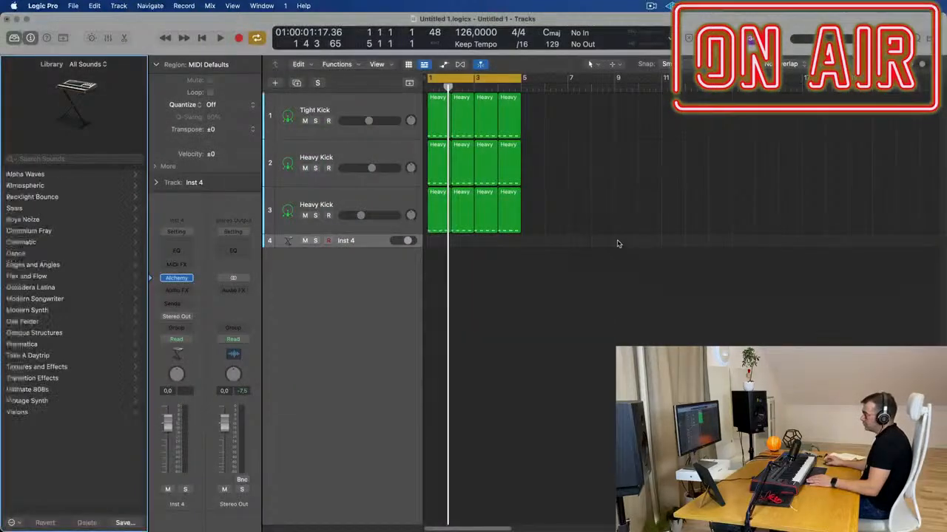
left_click_drag(365, 246, 362, 305)
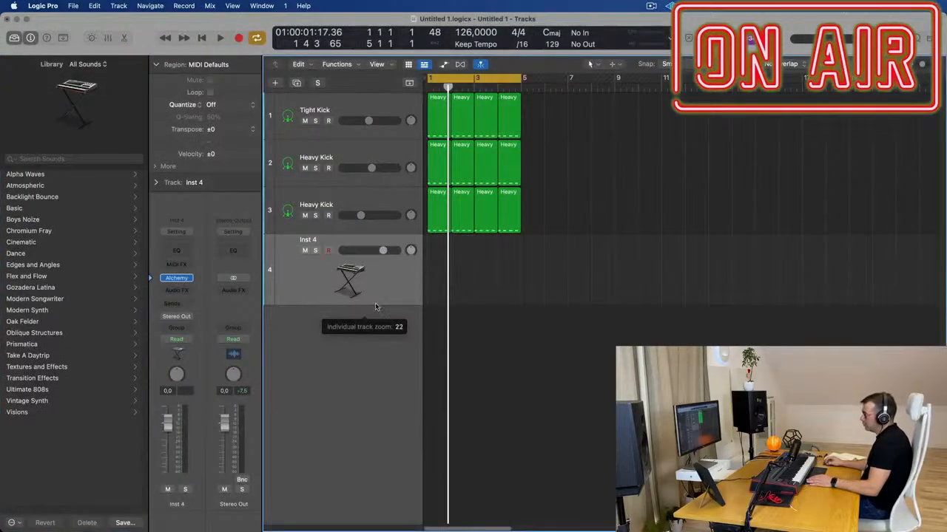
key("space")
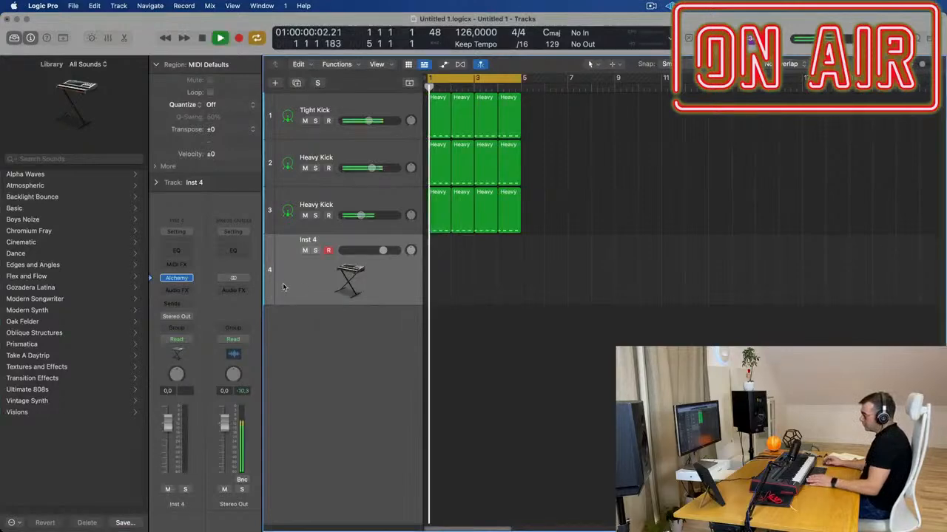
Copy the first kick region onto the Inst 4 track and reduce its pattern to a single C1 note lasting the full bar
left_click_drag(435, 104, 437, 274)
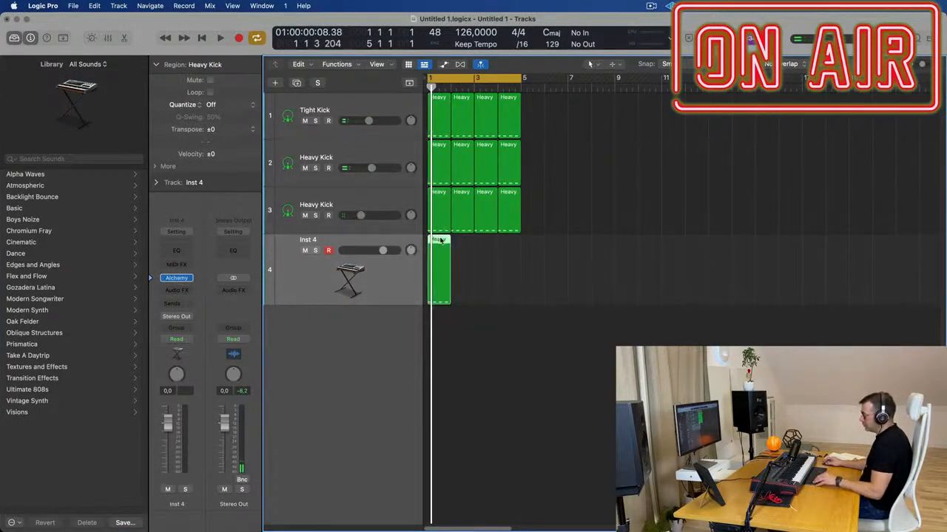
double_click(439, 242)
left_click_drag(463, 416, 542, 464)
key("Delete")
left_click_drag(436, 431, 556, 430)
Repeat the Inst 4 region three times to fill four bars, and select all regions on the track
left_click(439, 255)
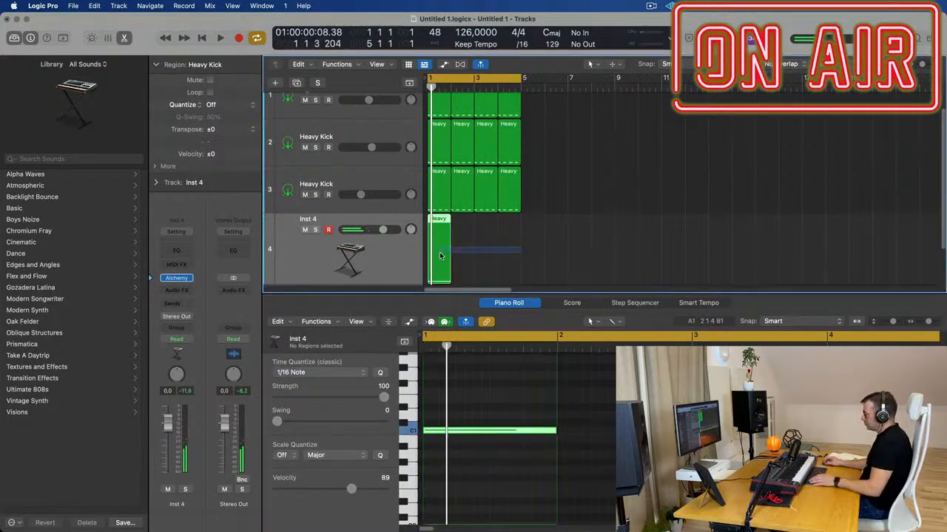
key("super+r")
key("super+r")
key("super+r")
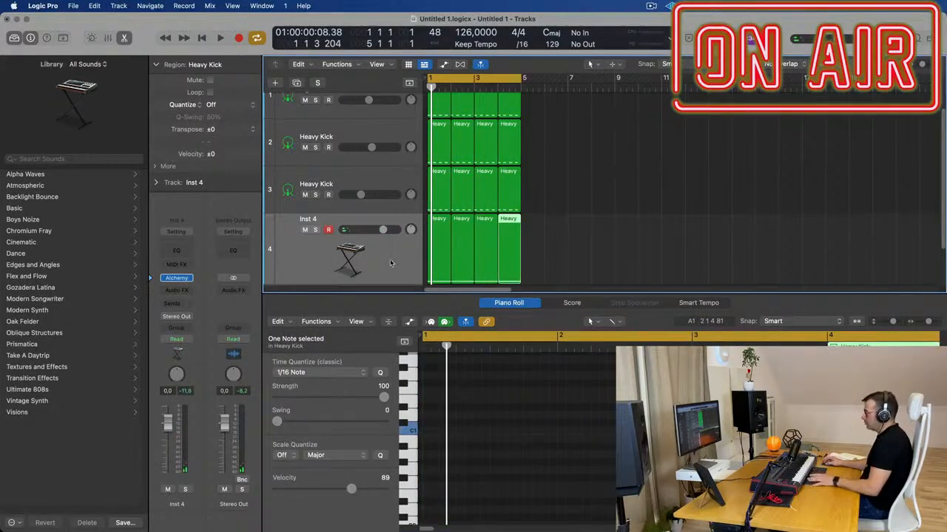
left_click(386, 264)
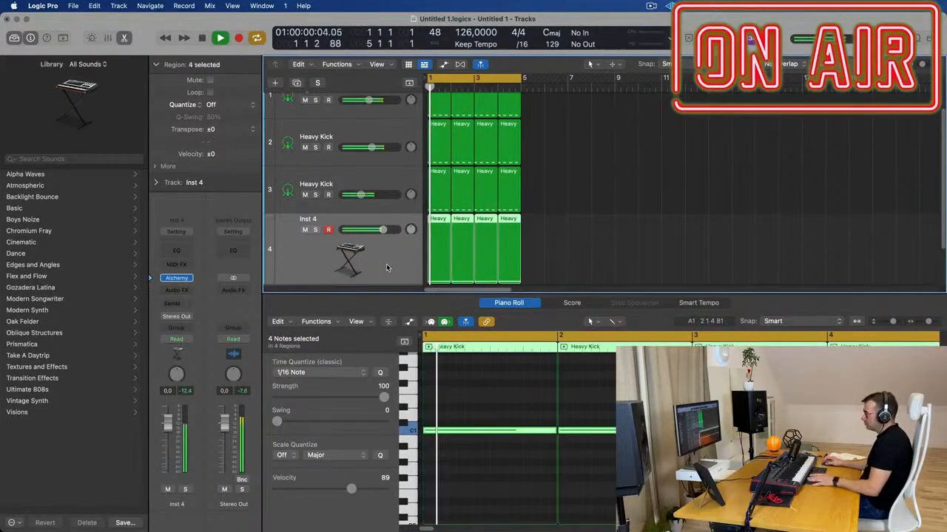
Open Alchemy on the Inst 4 track and audition its first Bass presets, loading 70s Synth Intro
left_click(177, 279)
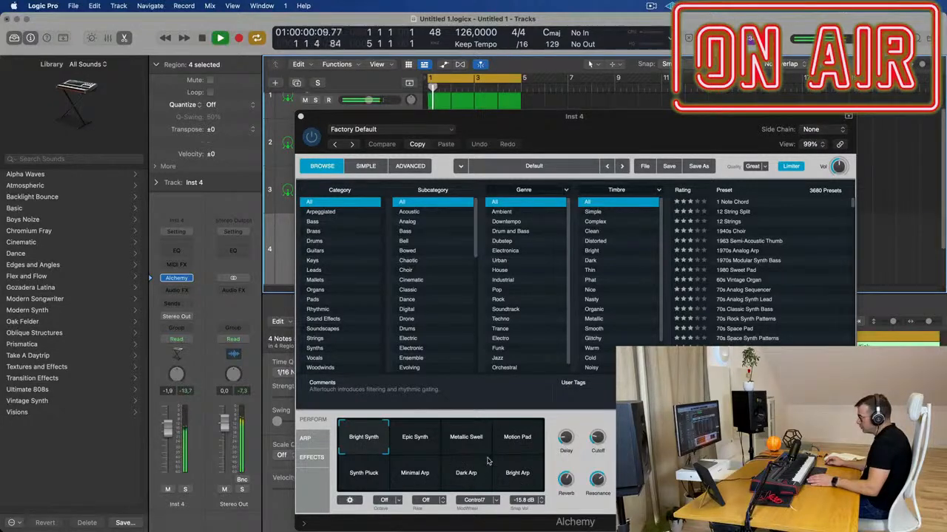
left_click_drag(598, 444, 586, 455)
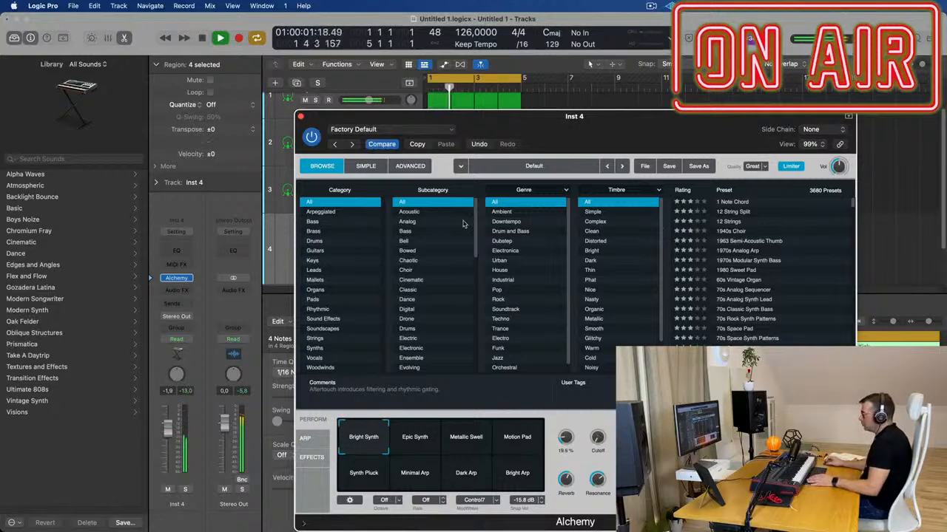
left_click(348, 221)
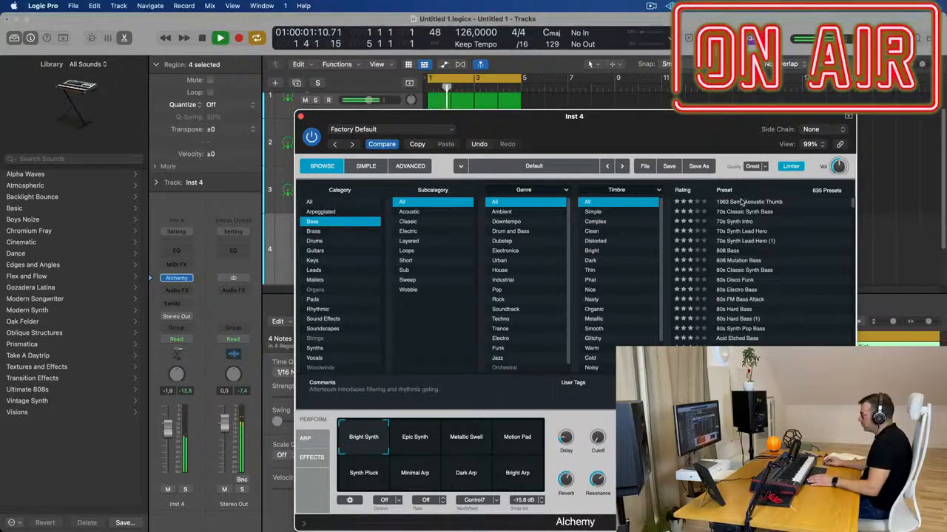
left_click(742, 202)
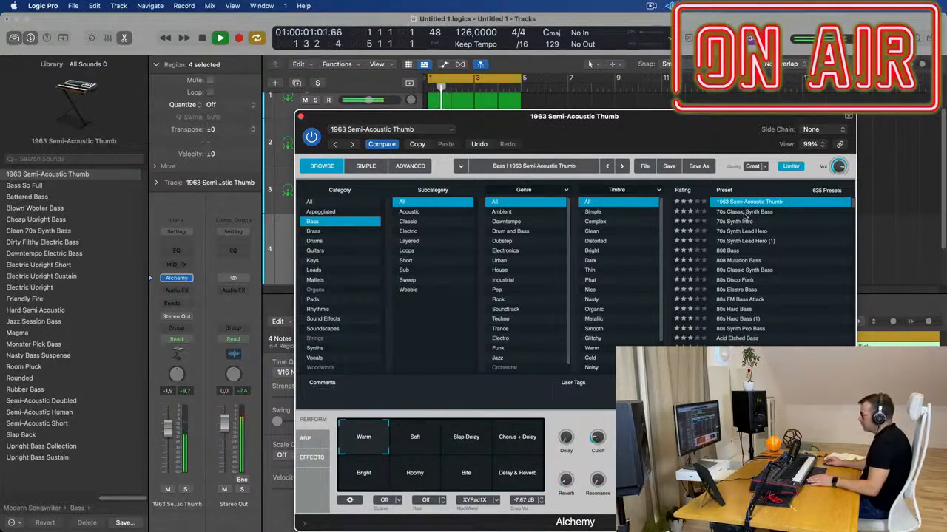
left_click(745, 212)
left_click(745, 221)
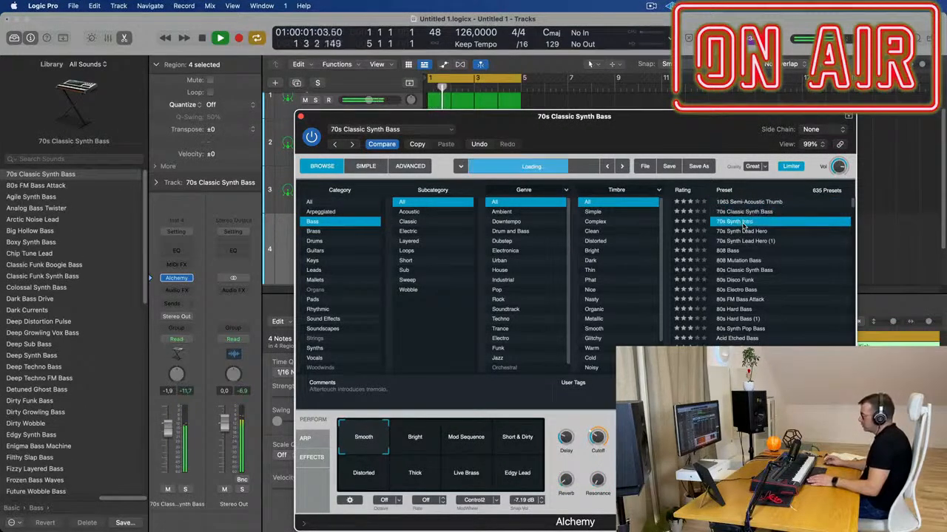
Stop playback, select all four bass regions, and transpose their notes down one octave in the Piano Roll
left_click_drag(666, 128, 709, 392)
left_click(558, 248)
key("space")
left_click(443, 222)
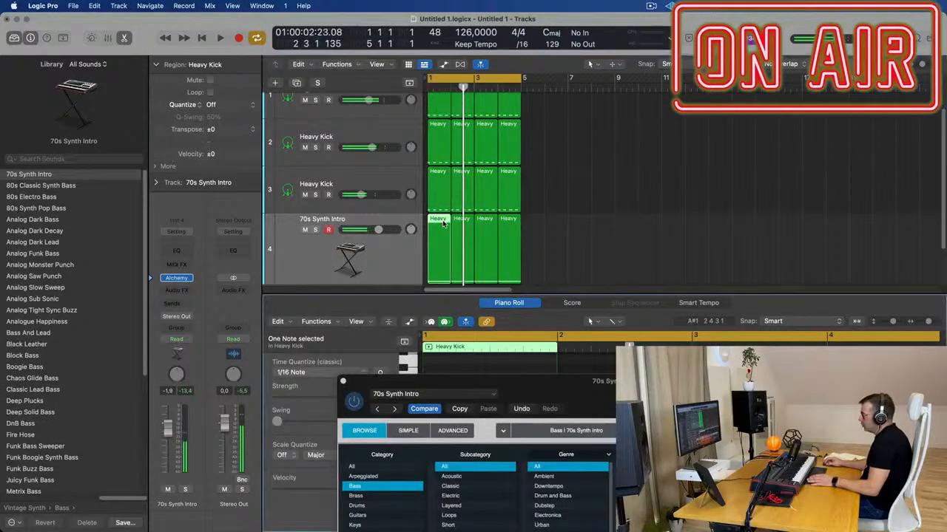
left_click_drag(583, 232, 431, 246)
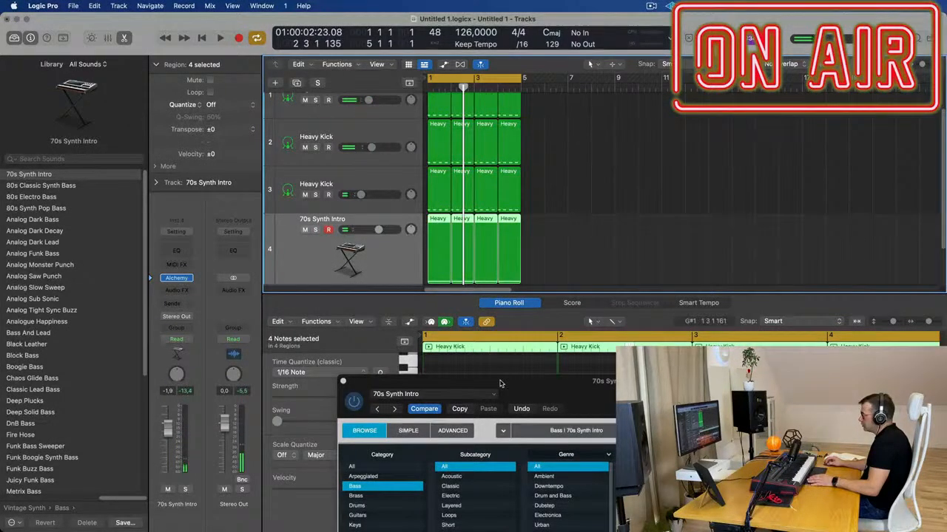
left_click_drag(501, 383, 744, 21)
left_click(462, 396)
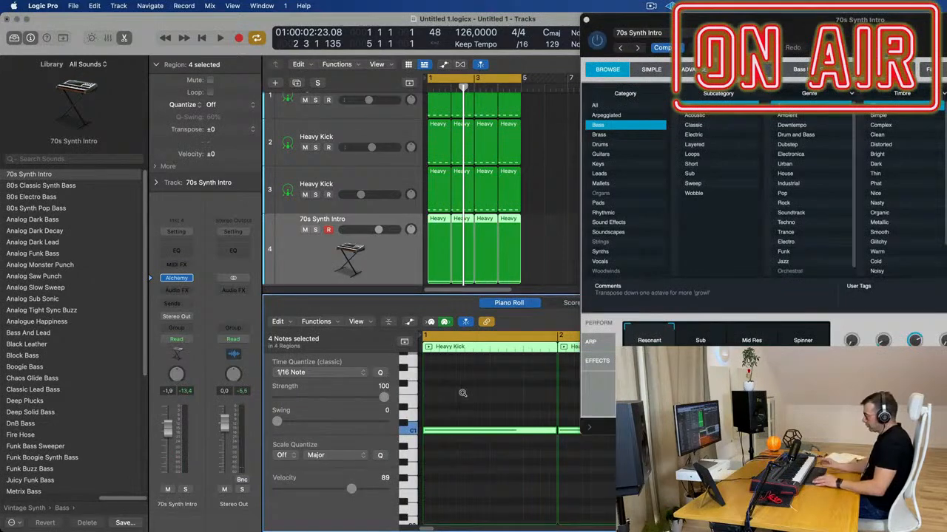
key("alt+shift+Down")
Load the 70s Classic Synth Bass preset in Alchemy and play the bass together with the kick layers
key("space")
left_click_drag(828, 31, 626, 127)
key("space")
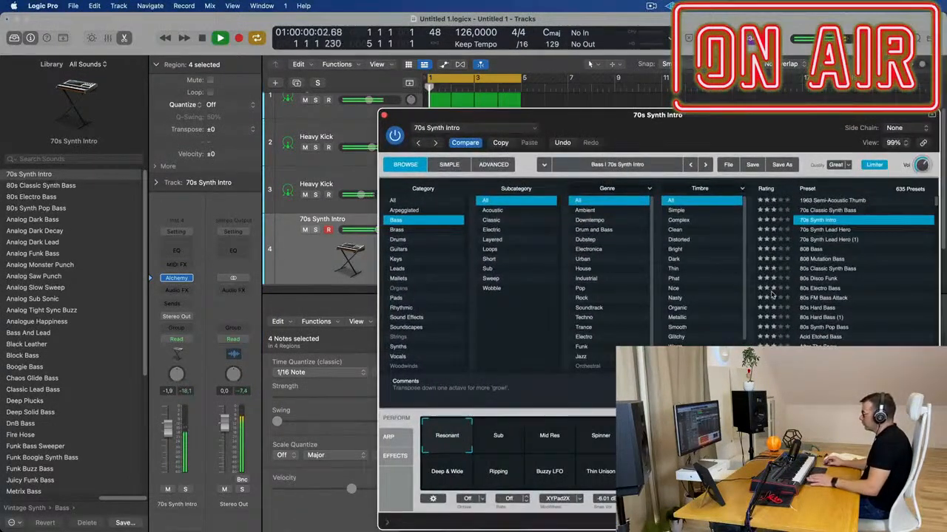
left_click(828, 211)
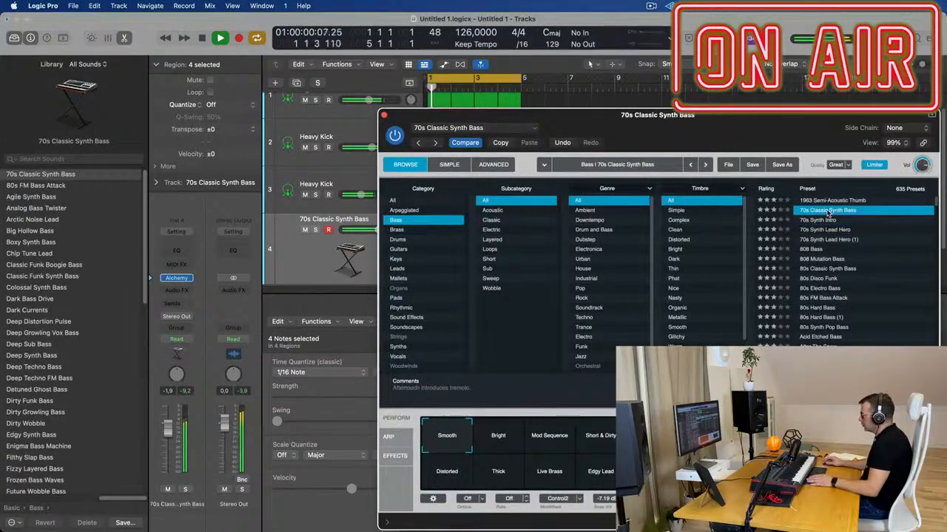
key("space")
key("space")
left_click_drag(665, 123, 593, 125)
key("space")
key("space")
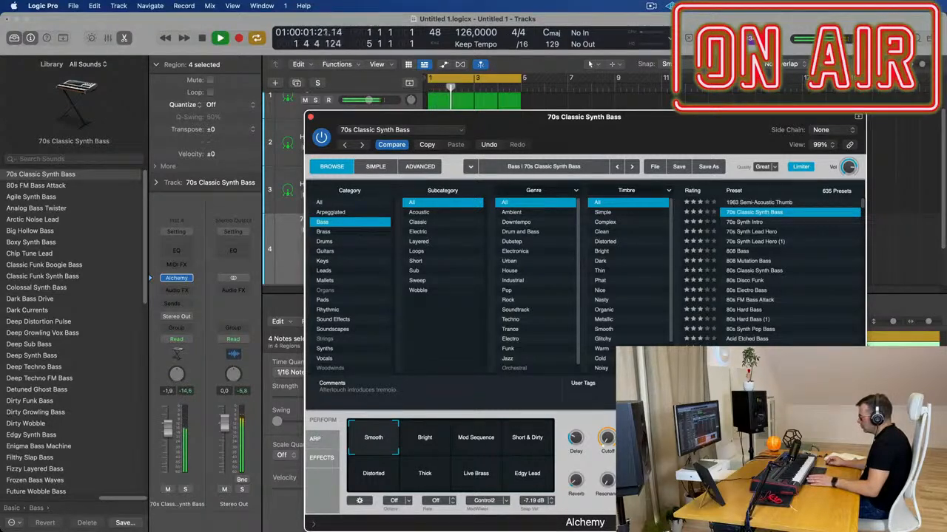
Audition Alchemy's Bright, Mod Sequence and Short & Dirty performance snapshots, and return to Smooth
left_click_drag(626, 123, 580, 93)
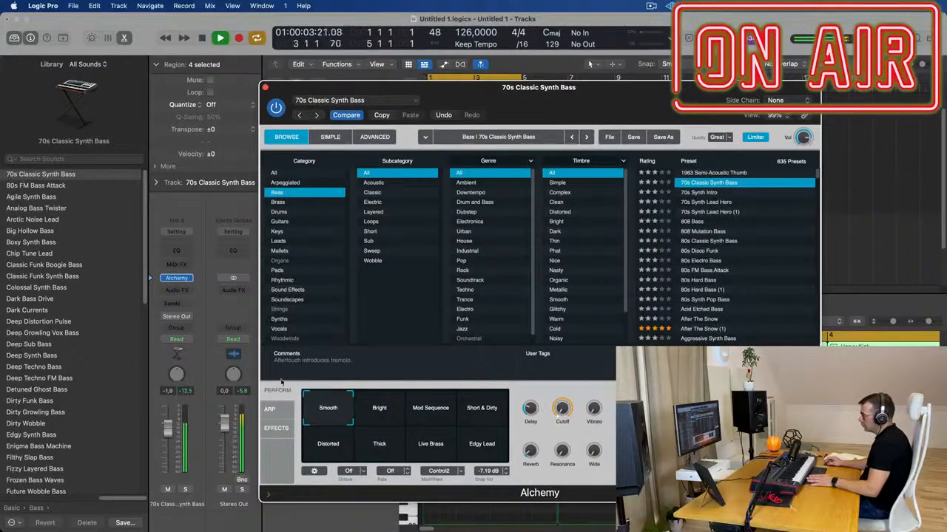
left_click(375, 415)
left_click(434, 415)
left_click(477, 414)
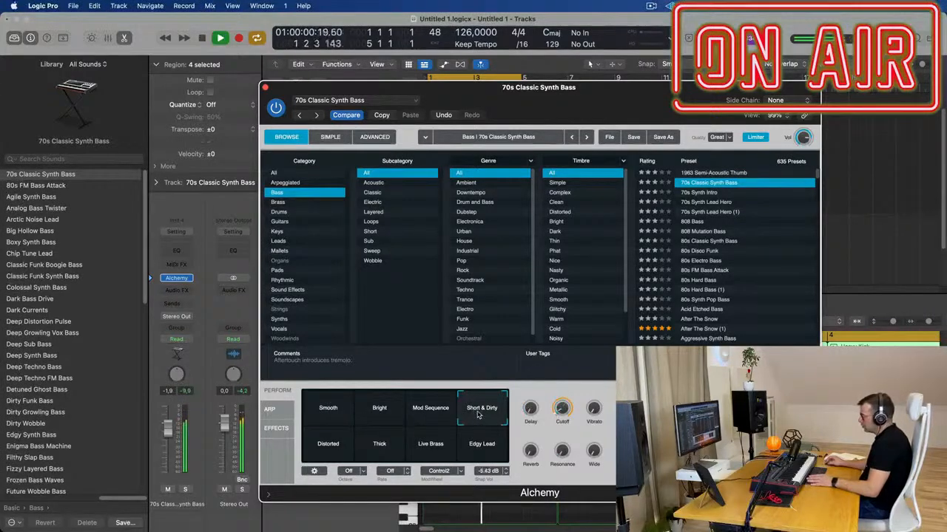
left_click(336, 411)
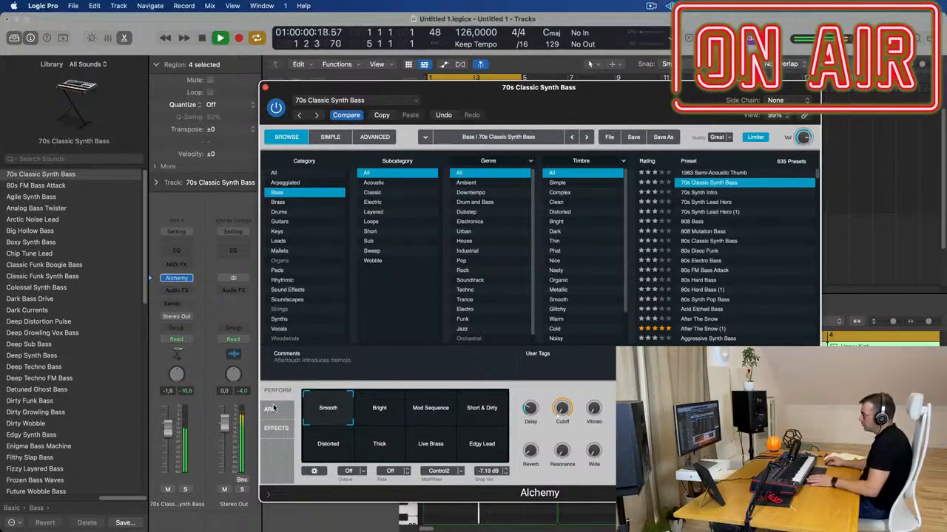
Lower the attack of the AHDSR 1 envelope in Alchemy's advanced view and close the plug-in window
left_click(331, 136)
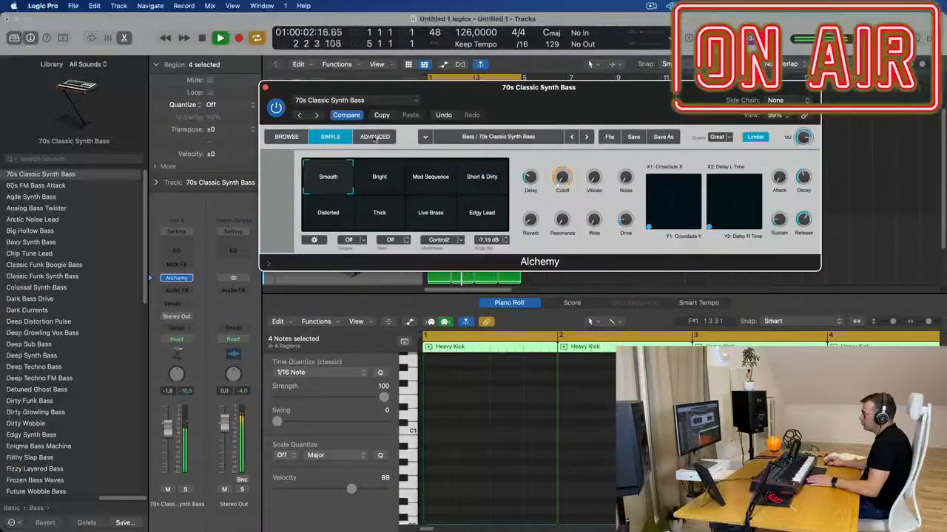
left_click(374, 137)
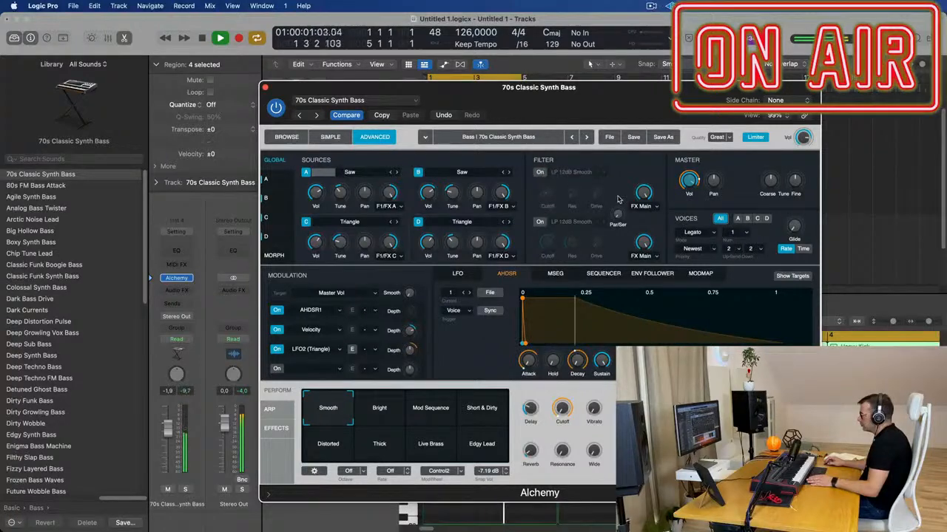
left_click(643, 194)
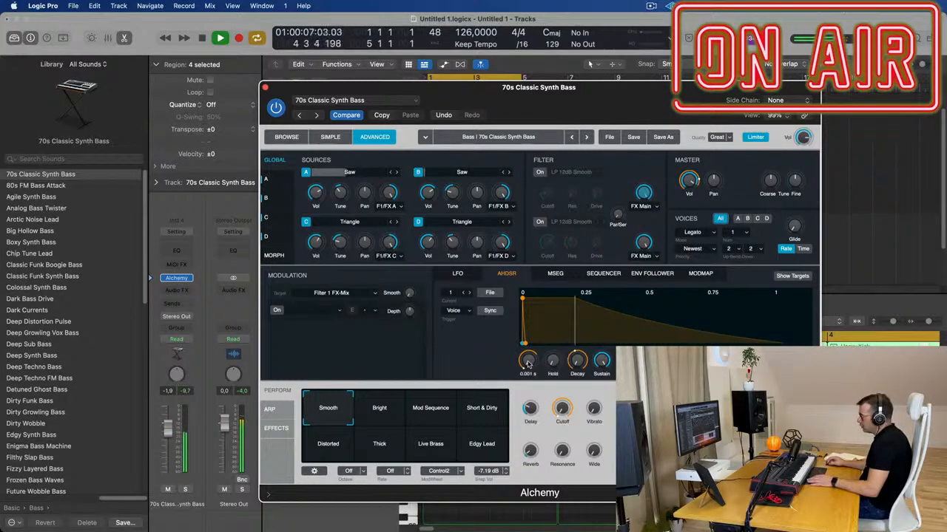
left_click_drag(528, 363, 486, 344)
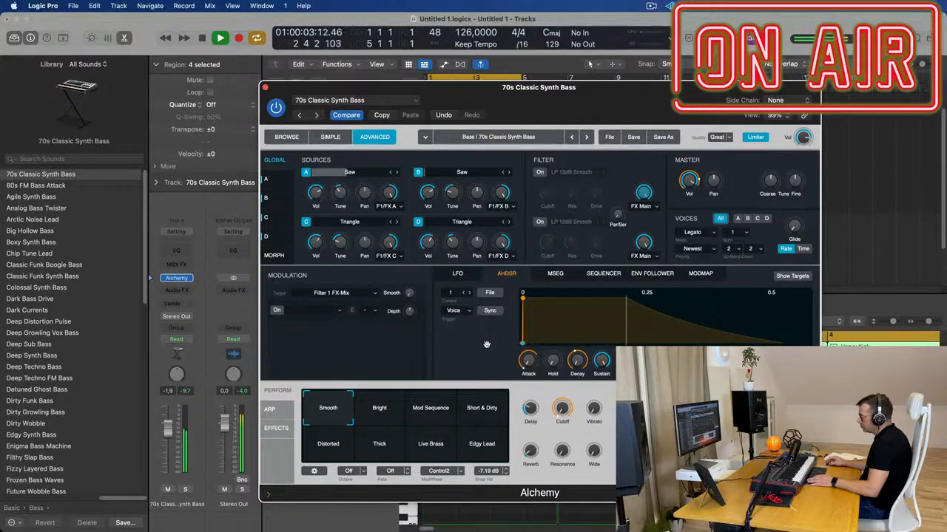
left_click_drag(511, 103, 534, 120)
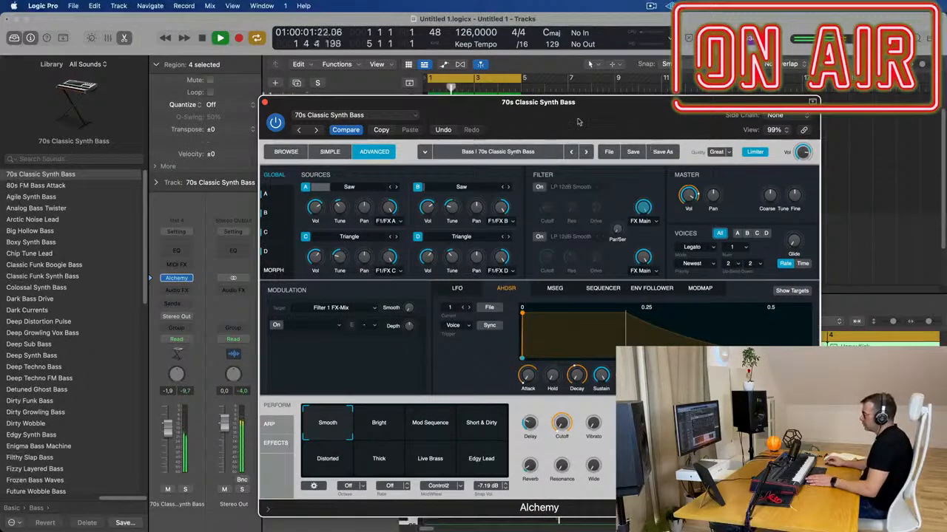
left_click(264, 102)
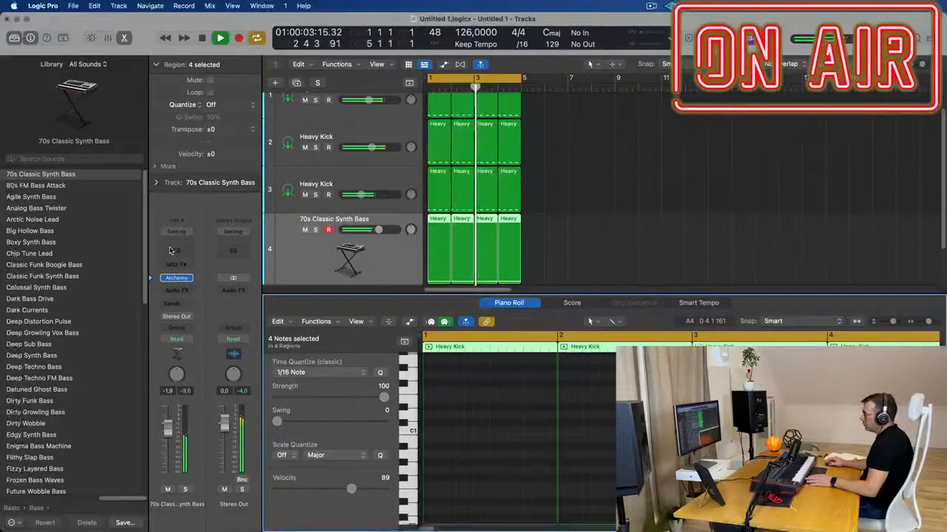
Add a Channel EQ to the bass track and pull its high cut down to remove the upper frequencies
left_click(176, 250)
left_click_drag(851, 262, 444, 278)
left_click(300, 140)
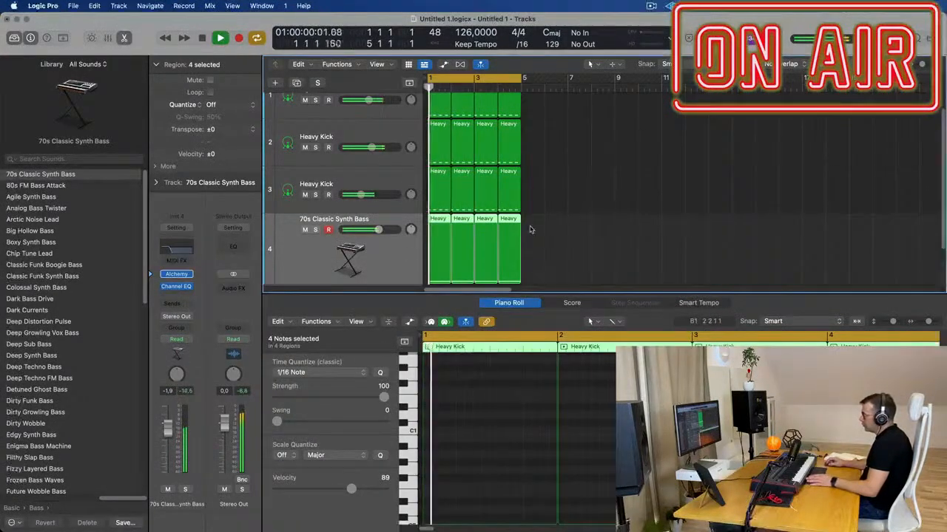
Play the filtered bass together with the kick layers and stop playback
key("e")
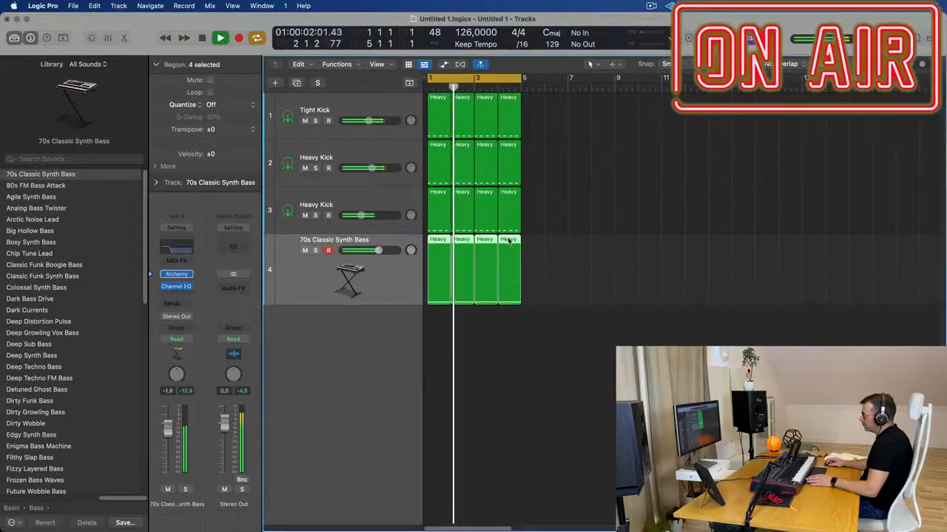
key("e")
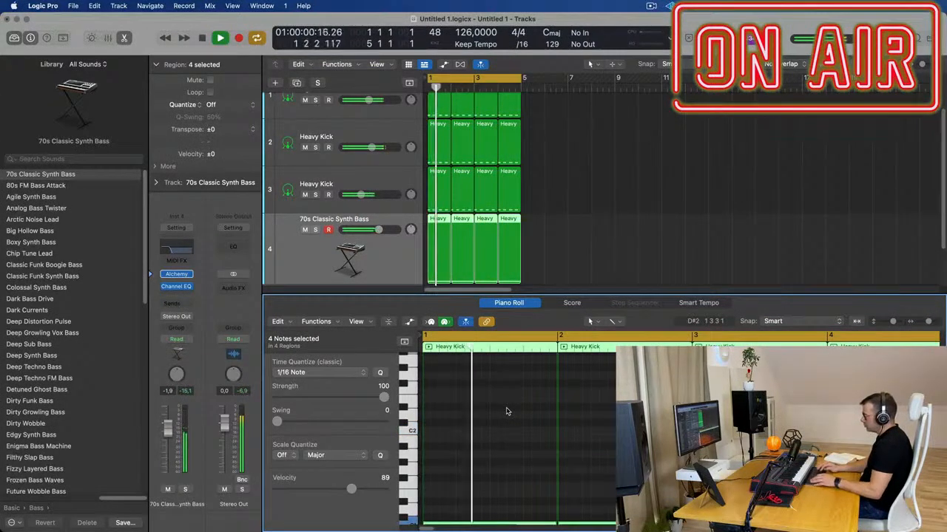
left_click(290, 264)
key("space")
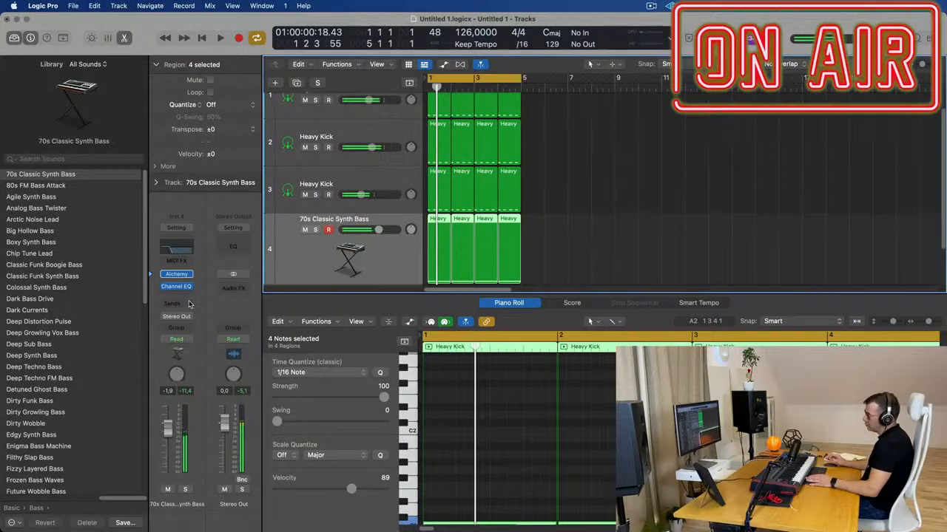
key("space")
key("space")
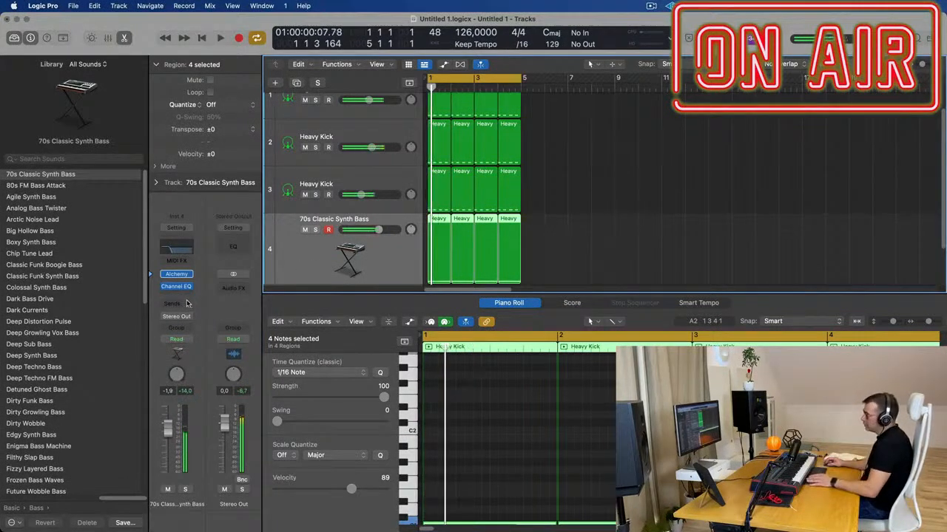
Insert a Compressor after the Channel EQ on the 70s Classic Synth Bass track
left_click(179, 287)
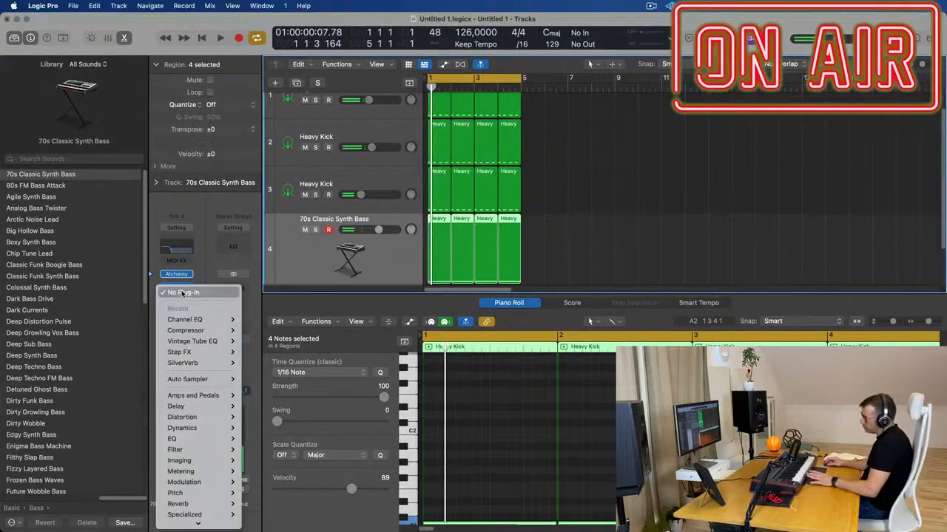
left_click(183, 294)
left_click(185, 293)
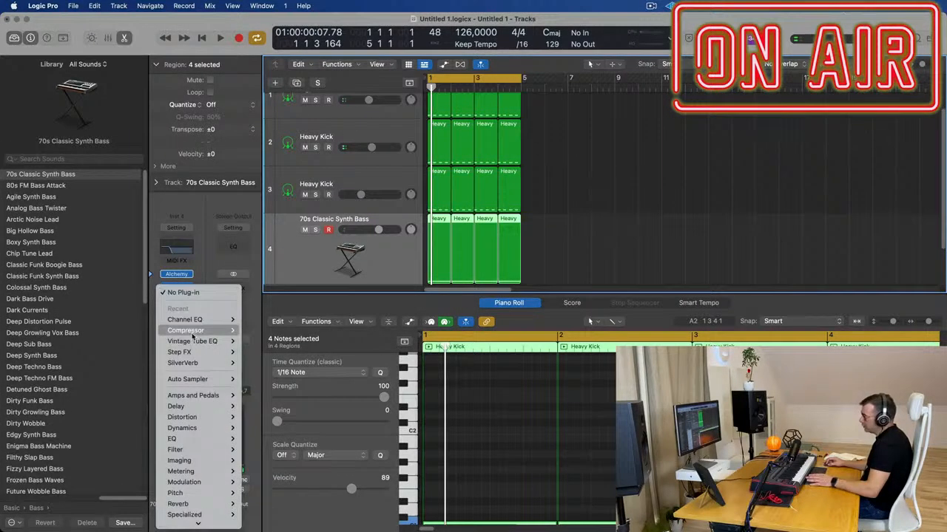
mouse_move(193, 335)
left_click(268, 335)
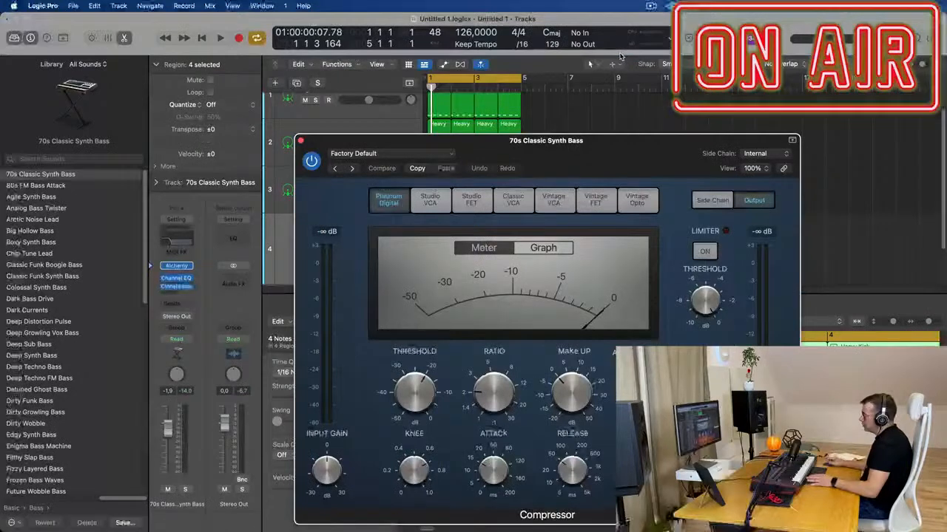
Set the bass Compressor's side chain source to Tight Kick (Inst 1) while the loop plays
key("space")
left_click_drag(632, 150, 581, 147)
left_click(713, 151)
mouse_move(716, 172)
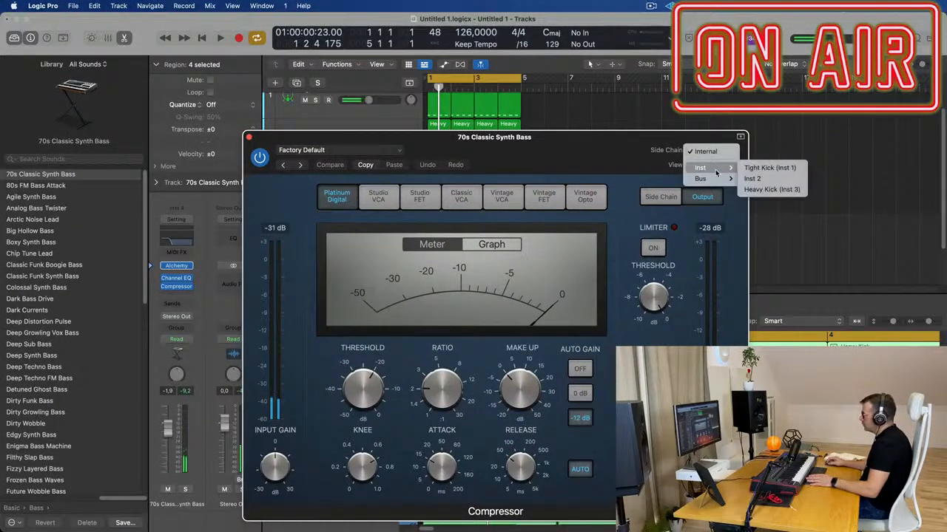
left_click(775, 168)
left_click_drag(579, 148, 624, 149)
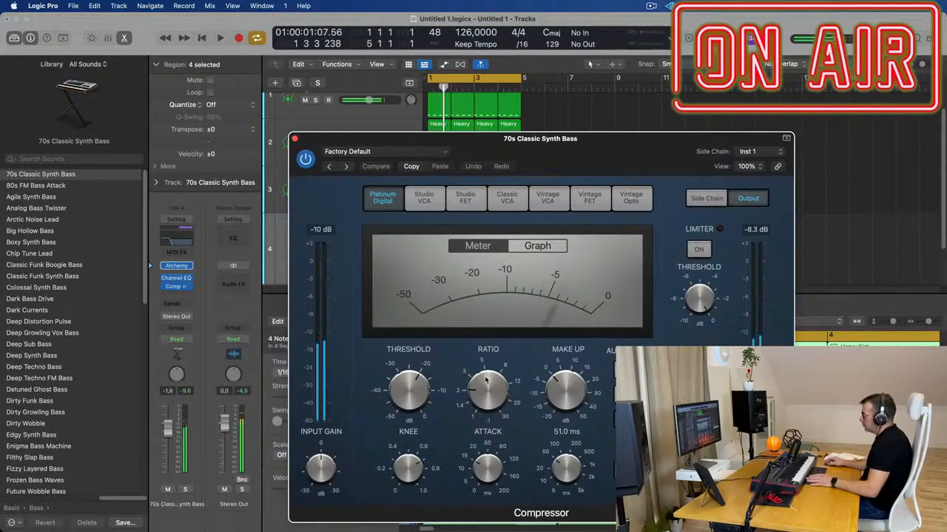
Raise the ratio of the side-chained Compressor while listening to the loop, and close its window
key("space")
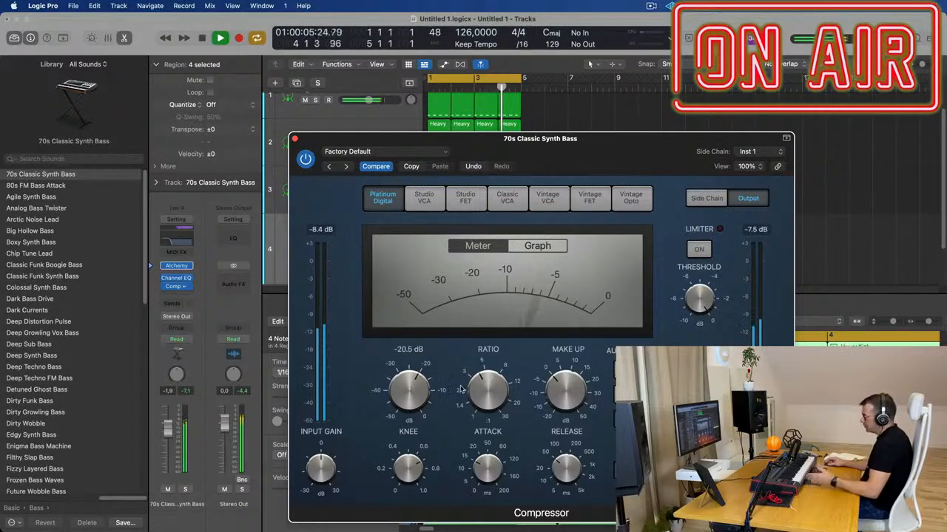
mouse_move(482, 468)
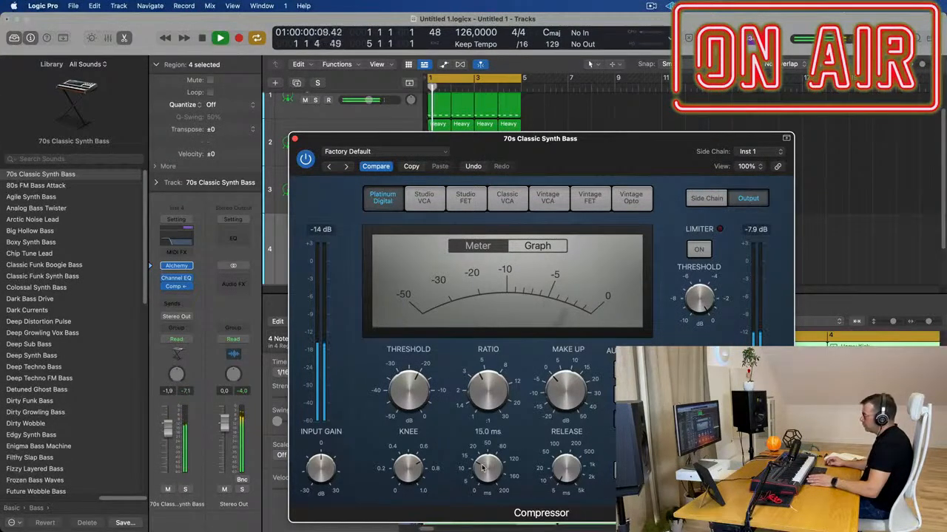
mouse_move(594, 375)
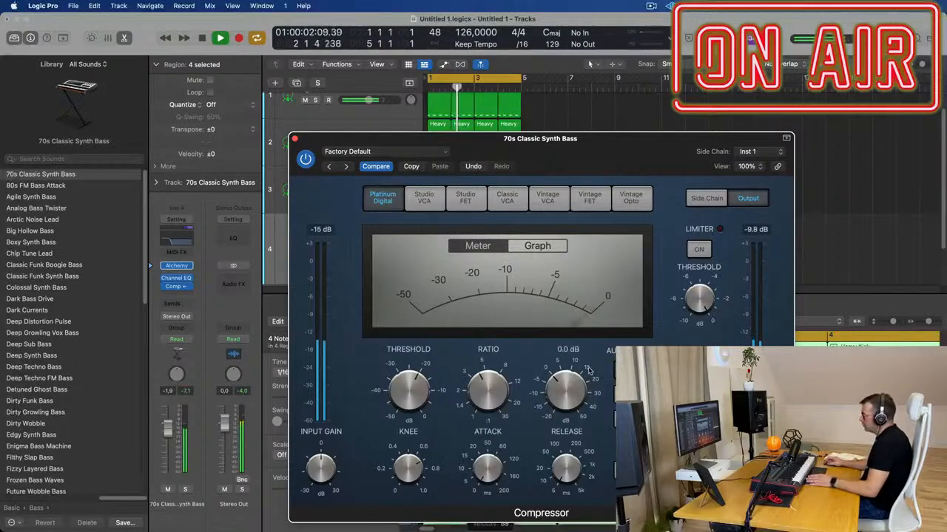
left_click_drag(625, 139, 717, 112)
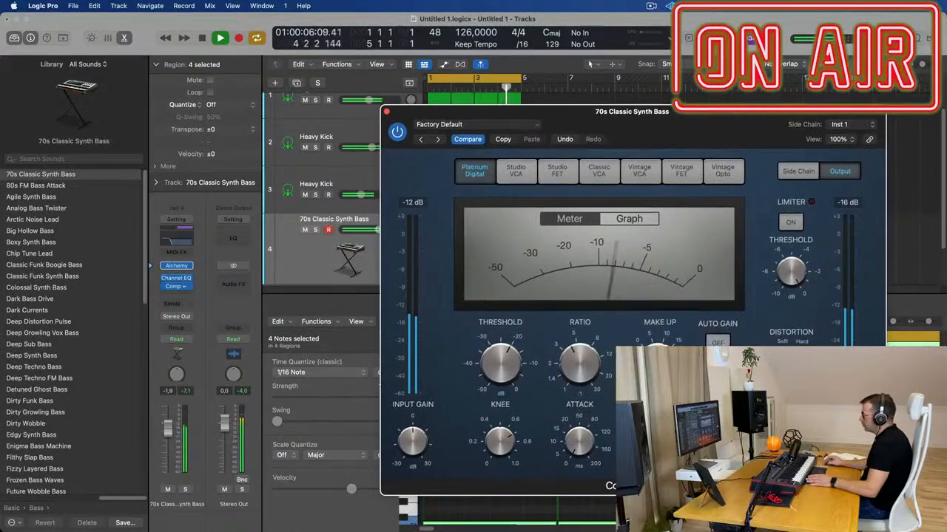
left_click_drag(732, 123, 693, 154)
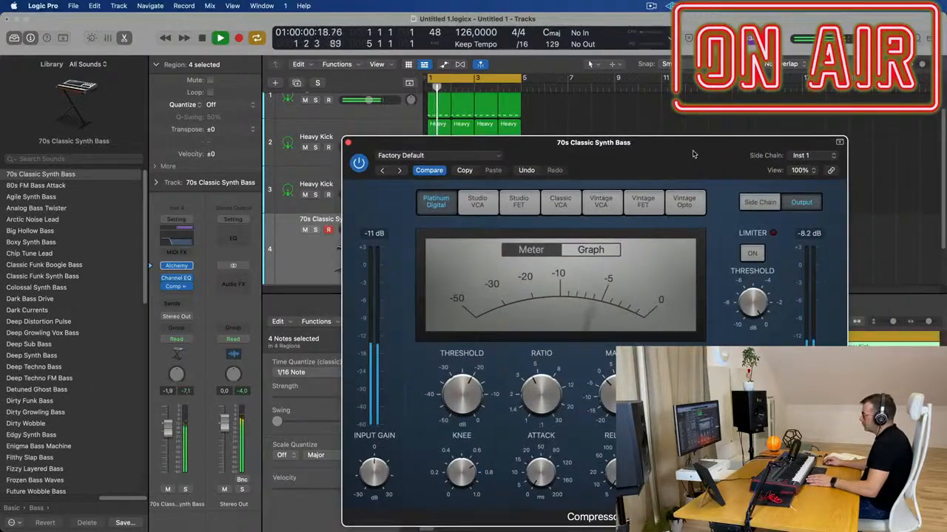
left_click(349, 143)
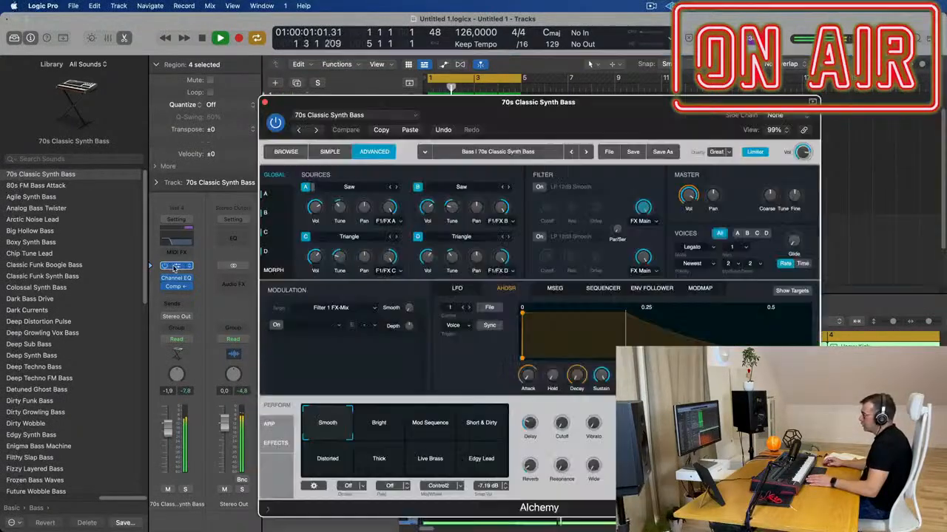
Change the waveform of Alchemy's source A to Dark 1 and close the plug-in window
left_click(175, 266)
left_click_drag(437, 104, 505, 116)
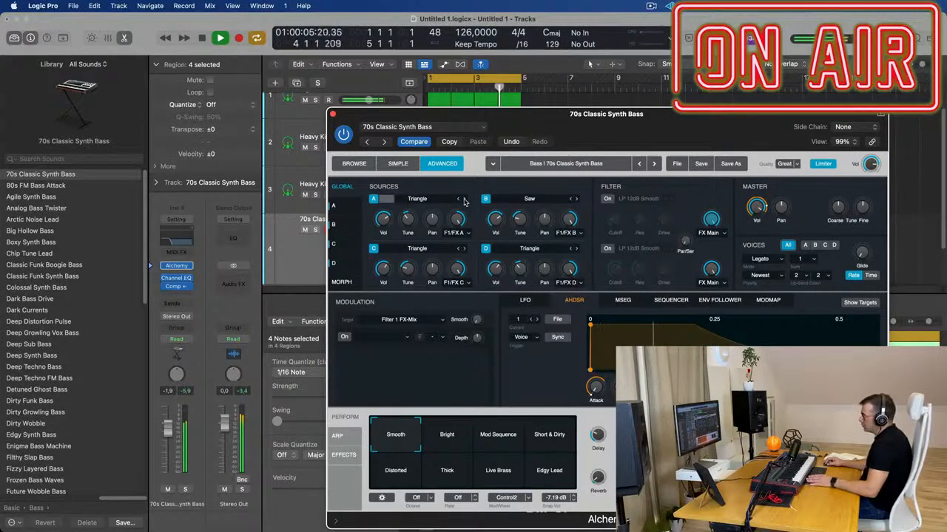
left_click(463, 199)
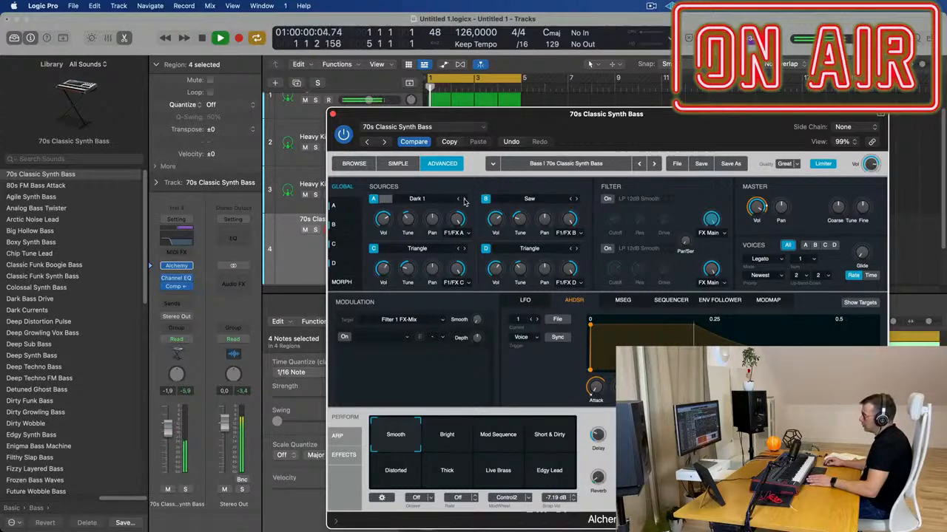
left_click_drag(660, 122, 568, 162)
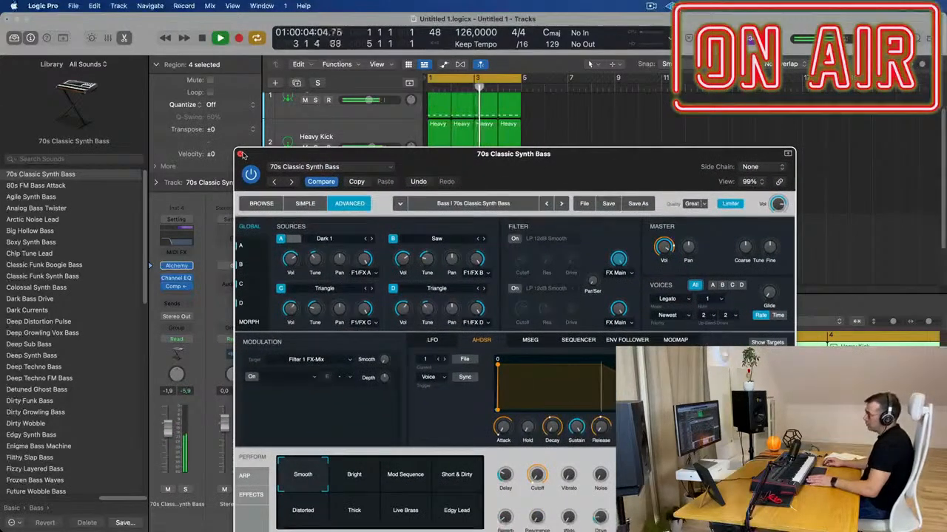
left_click(240, 154)
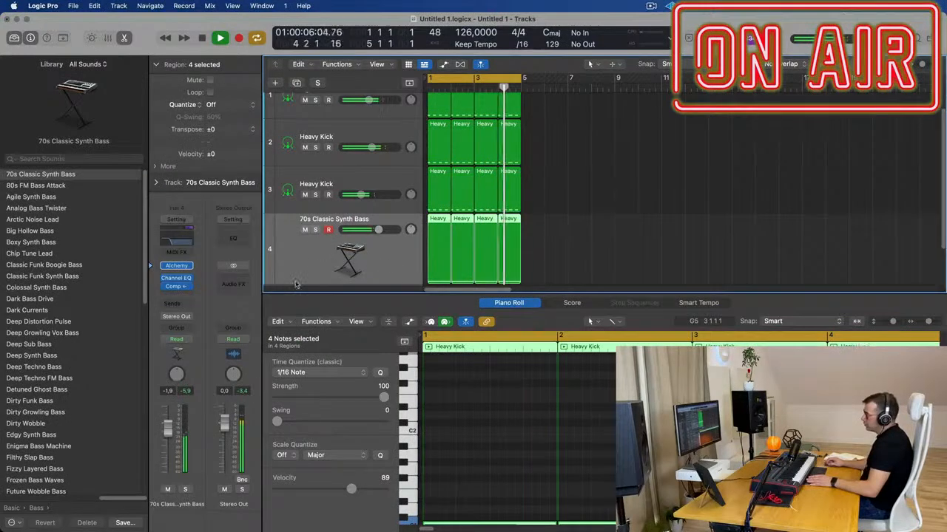
Set the bass track's volume to -4.3 dB against the kicks and deselect its regions
left_click_drag(168, 428, 168, 464)
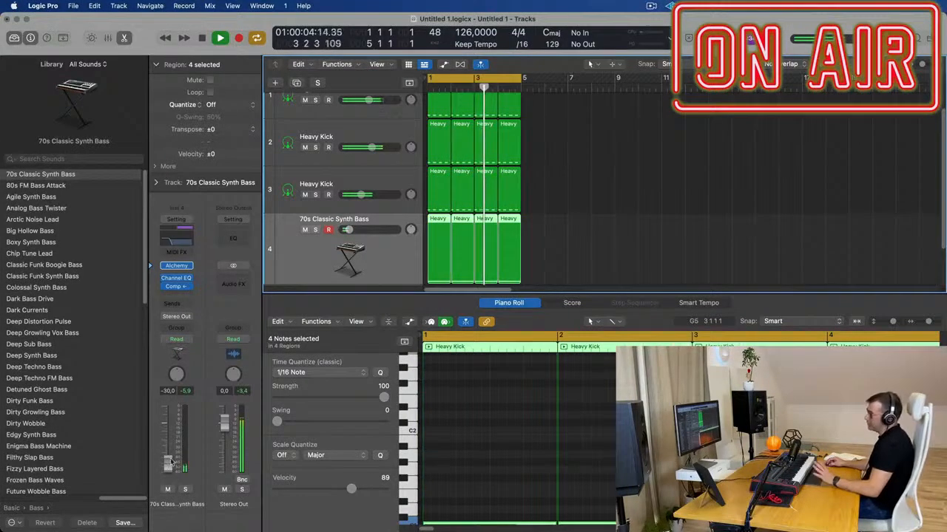
left_click_drag(168, 464, 168, 439)
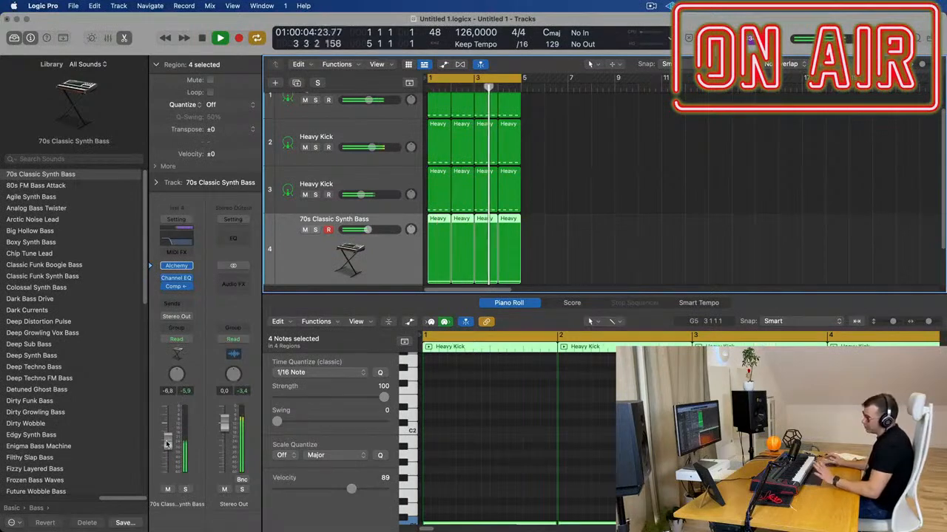
left_click_drag(167, 444, 167, 439)
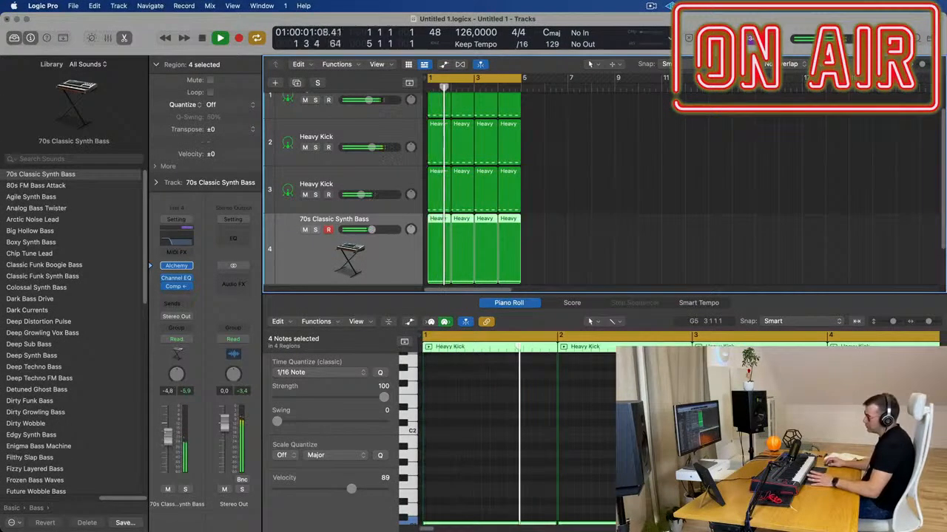
left_click_drag(167, 440, 168, 436)
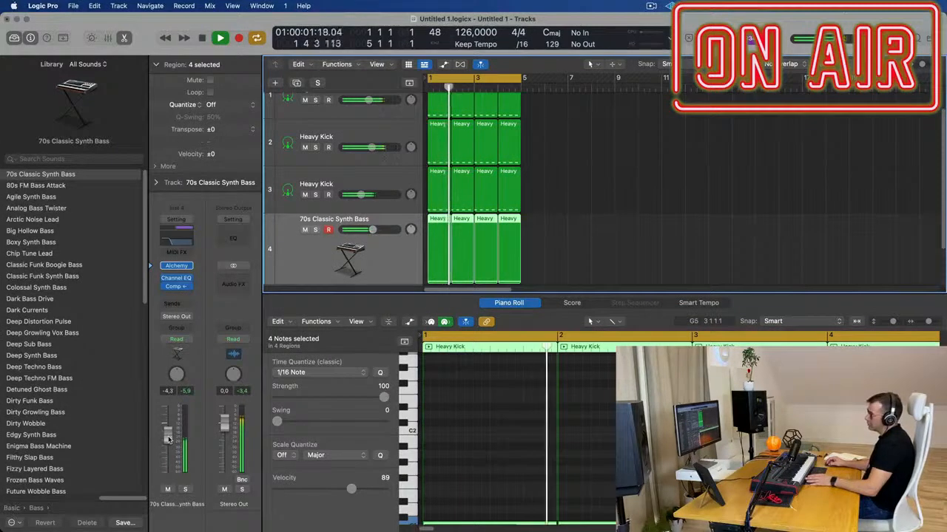
left_click(627, 232)
left_click(378, 265)
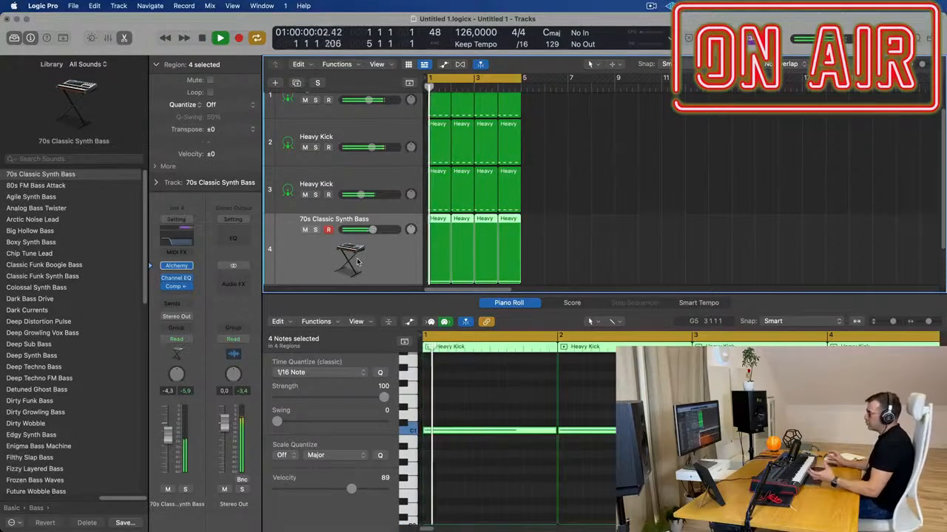
left_click(576, 252)
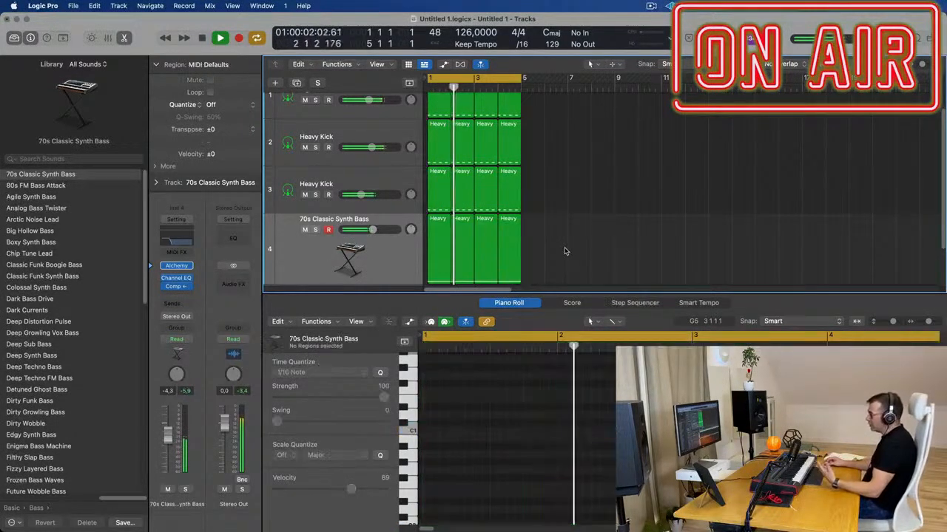
Duplicate the 70s Classic Synth Bass track with its settings, move its first region onto the new track and stop playback
scroll(576, 253, "down", 1)
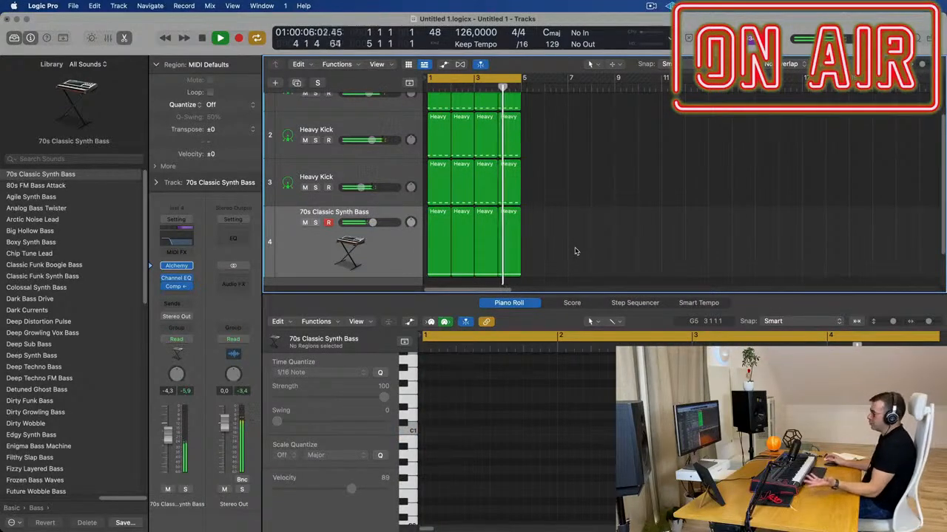
left_click(387, 258)
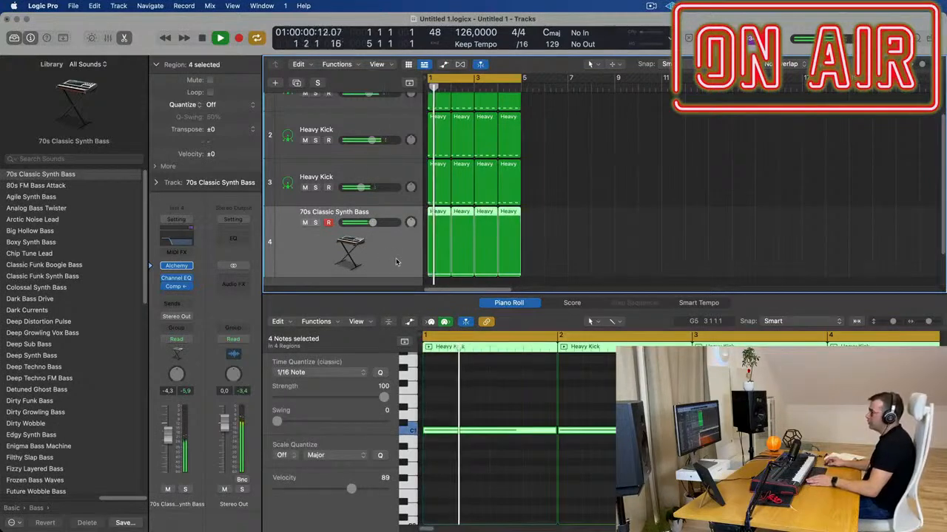
left_click(296, 83)
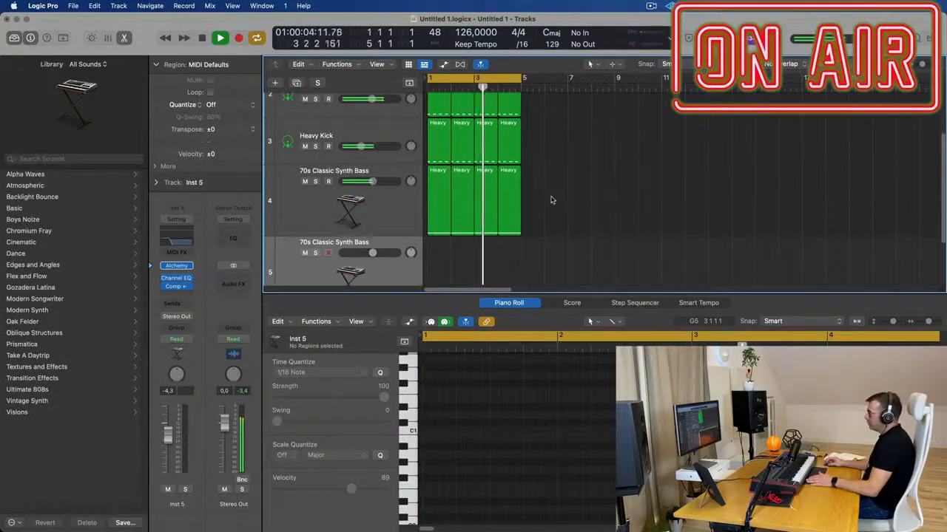
left_click_drag(432, 194, 433, 265)
key("space")
Shorten the long C1 note in the moved region and fill the bar with 16 consecutive 1/16 notes
left_click_drag(553, 431, 435, 437)
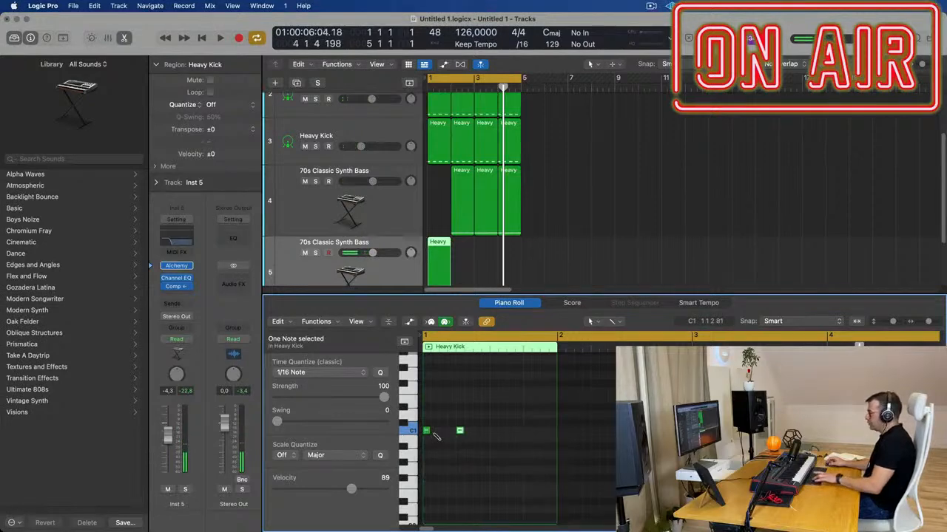
left_click_drag(428, 420, 553, 450)
key("super+Right")
key("super+Right")
key("super+Right")
key("super+Right")
key("super+Right")
key("super+Right")
left_click_drag(440, 434, 518, 437)
key("super+a")
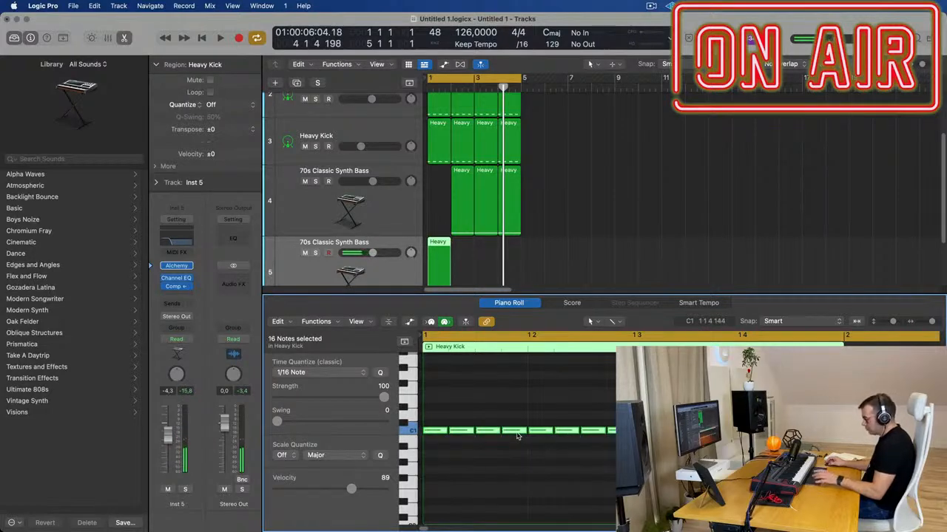
Fill the empty first bar of the original bass track with a copy of its neighbouring region and listen to both basses
left_click_drag(457, 177, 434, 176)
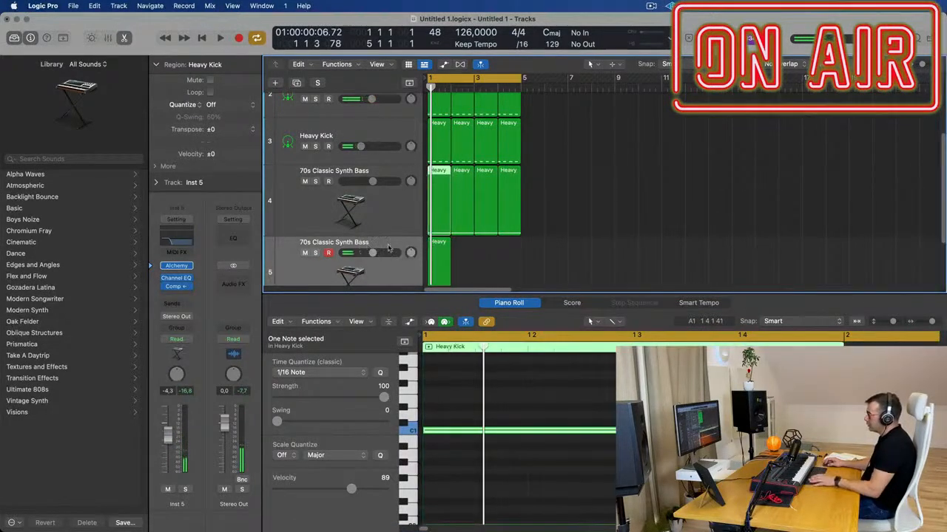
key("space")
key("super+Left")
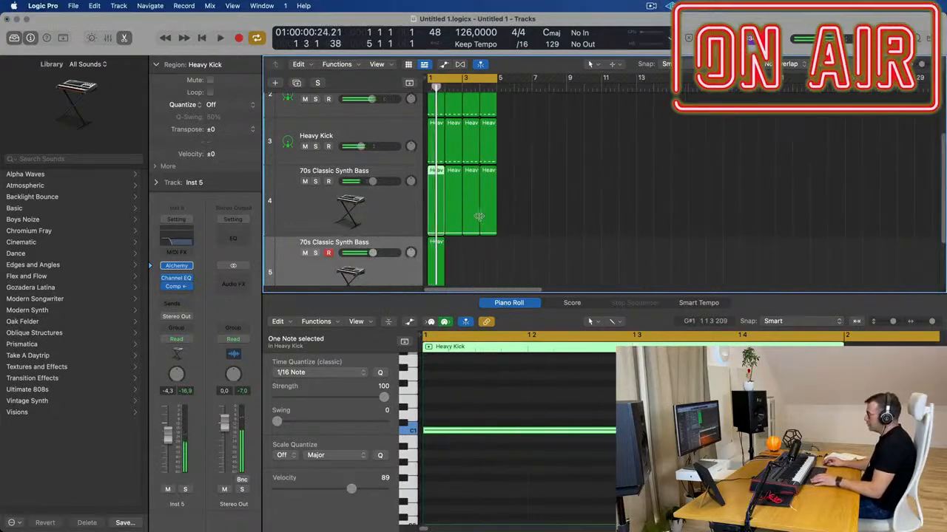
left_click(430, 258)
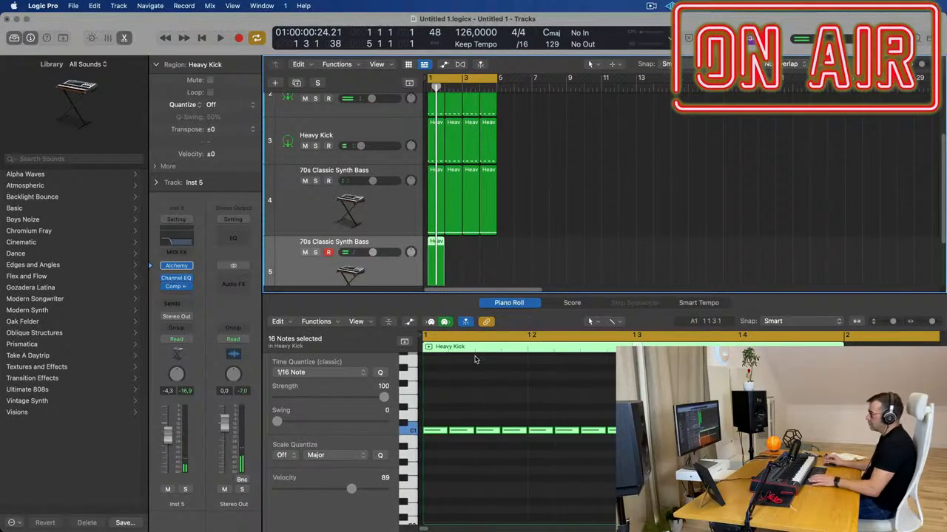
key("space")
scroll(381, 275, "down", 2)
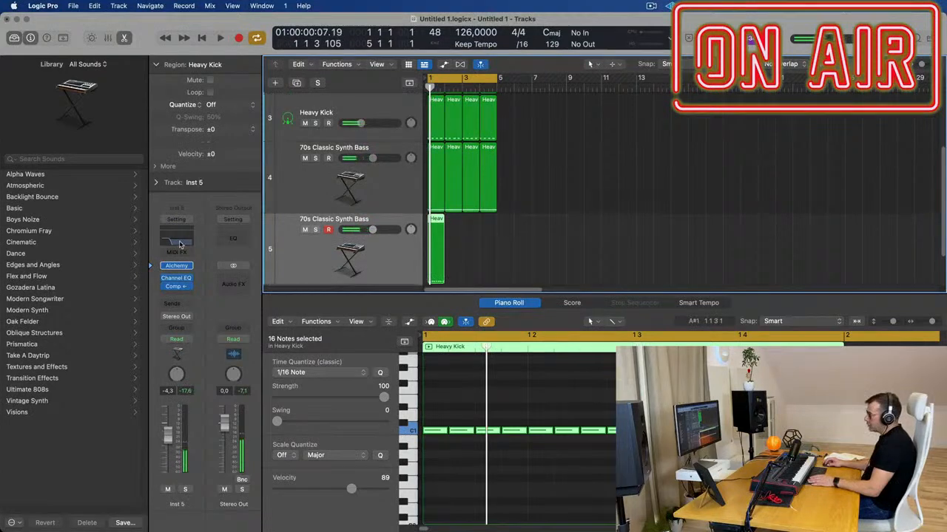
Open the low-pass filter in the duplicated bass track's Channel EQ up to about 20 kHz and close its window
left_click(179, 242)
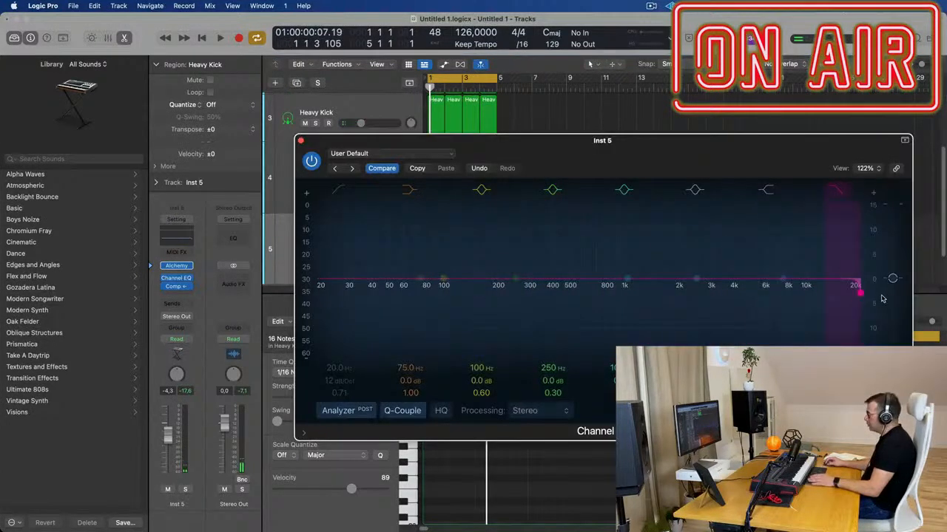
key("space")
left_click(300, 140)
key("space")
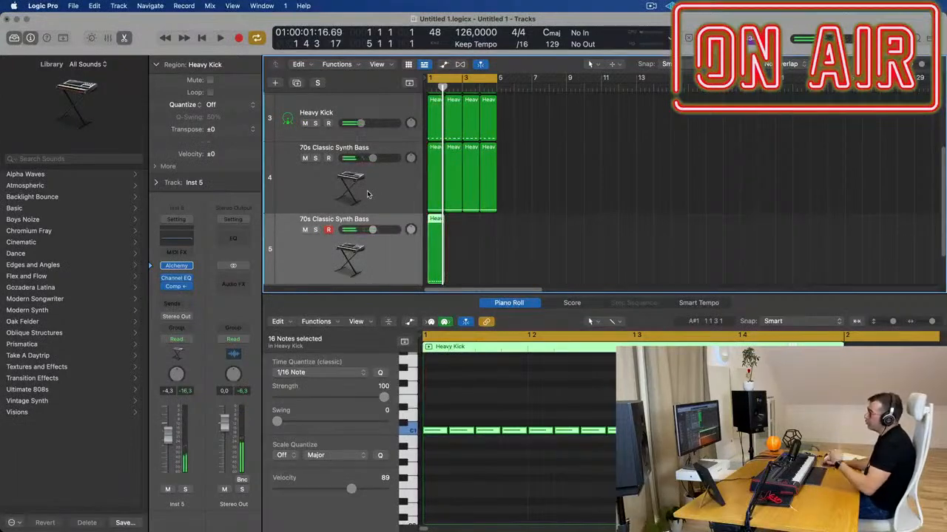
left_click(386, 190)
left_click(375, 254)
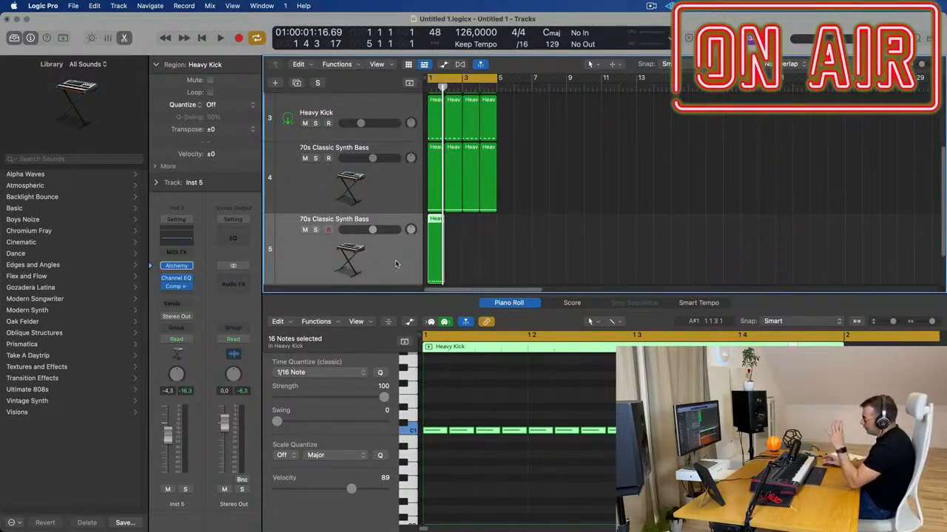
Mute the original bass track and repeat the new bass region three times to fill the four-bar loop
left_click(305, 158)
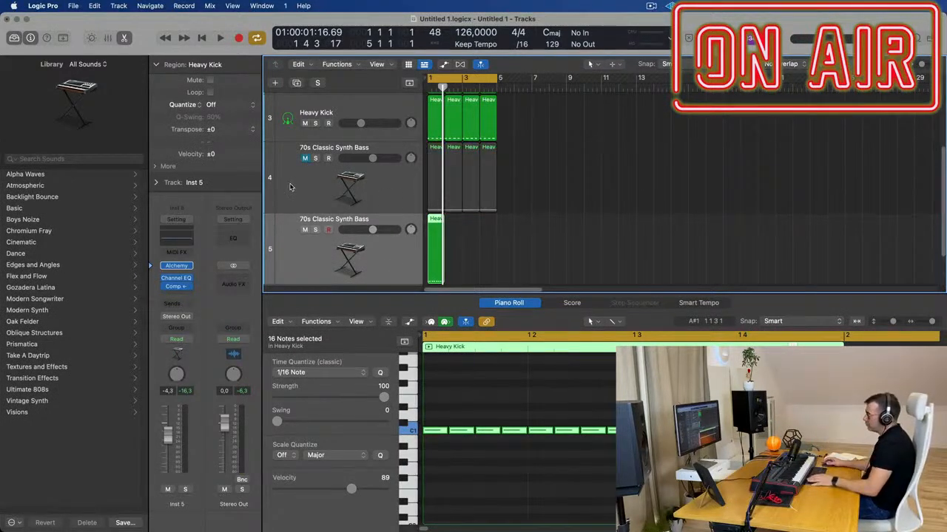
key("space")
key("super+r")
key("super+r")
key("super+r")
left_click(395, 265)
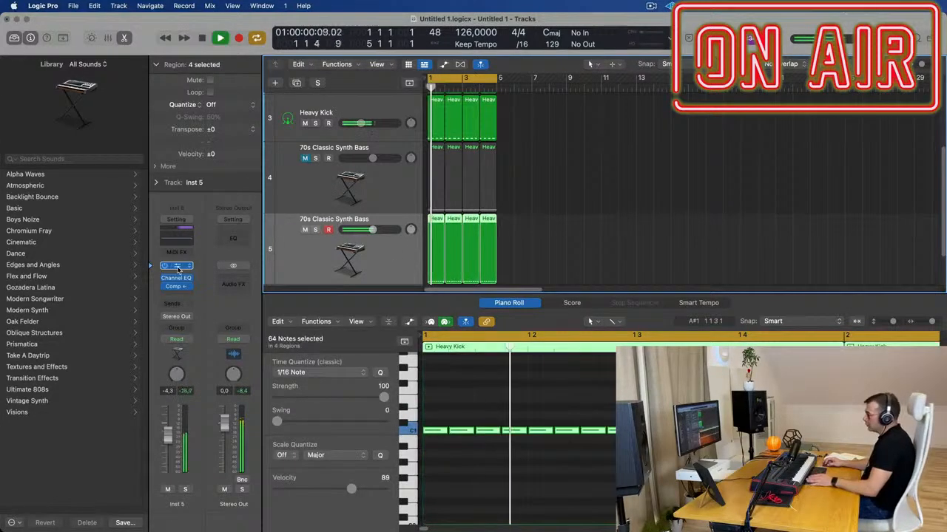
Open Alchemy on the new bass track in Browse view and move its window aside from the regions
left_click(177, 266)
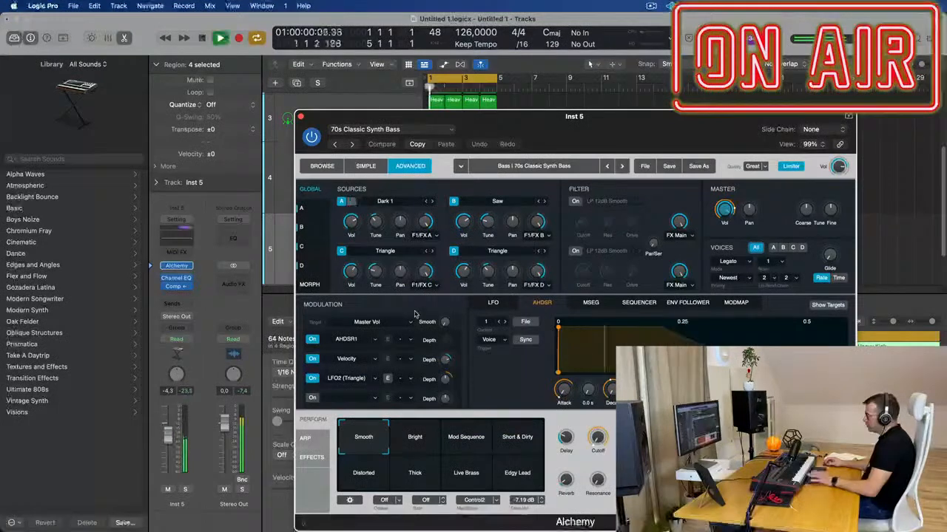
left_click(323, 167)
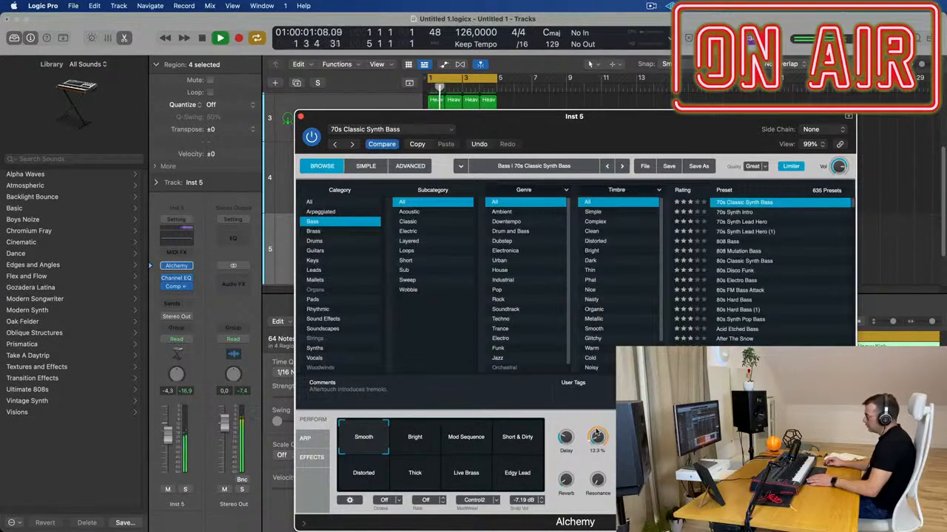
left_click_drag(616, 139, 916, 115)
Transpose all notes in the new bass track's four regions up one octave and play the loop
key("space")
left_click_drag(543, 261, 438, 221)
left_click(483, 410)
key("super+a")
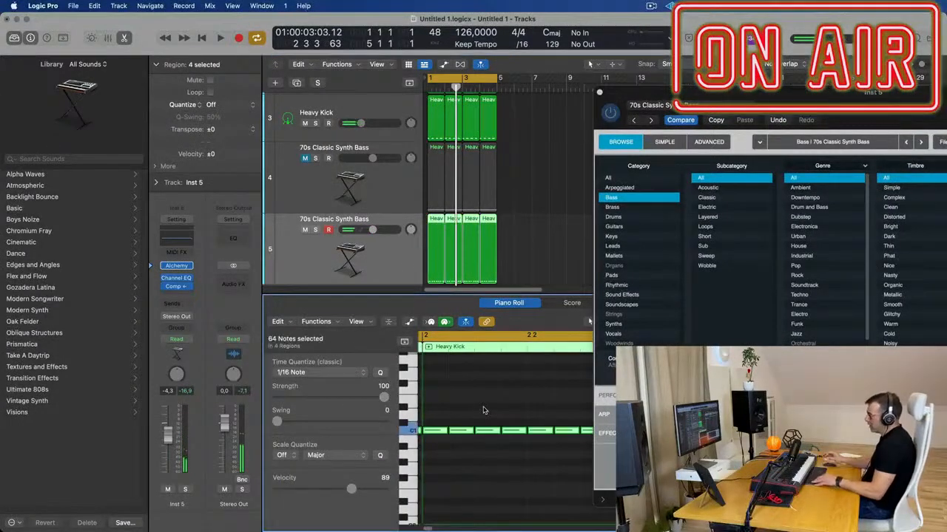
key("alt+shift+Up")
key("space")
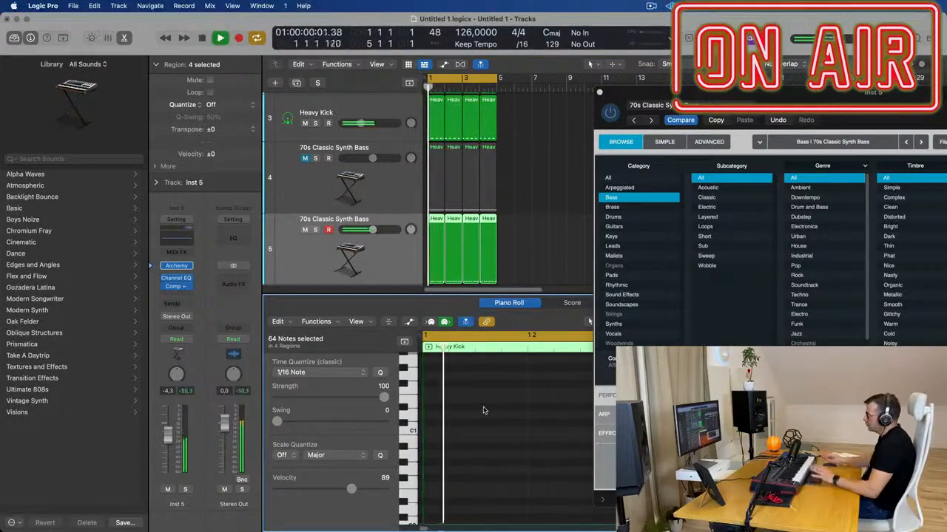
Audition Alchemy's Short & Dirty snapshot, return to Smooth and set the Cutoff to 10.8 % while the loop plays
left_click_drag(866, 94, 671, 111)
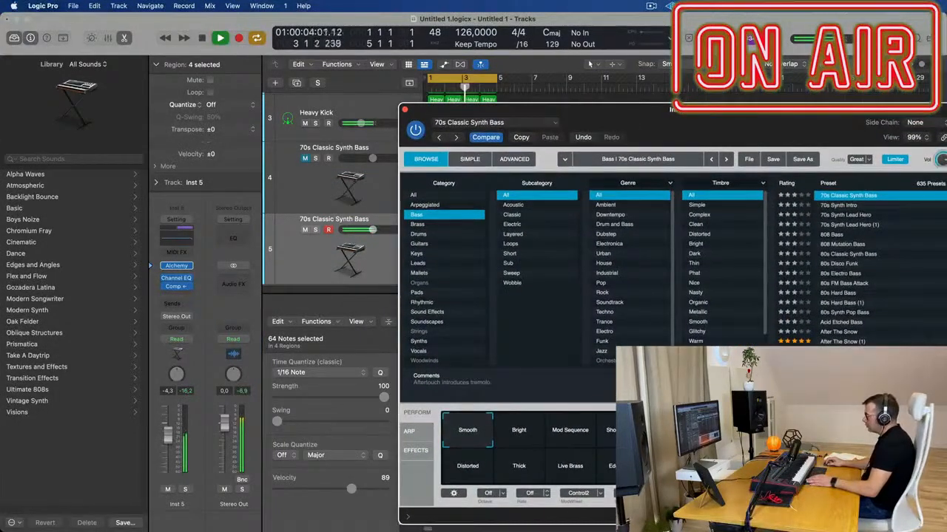
left_click(622, 431)
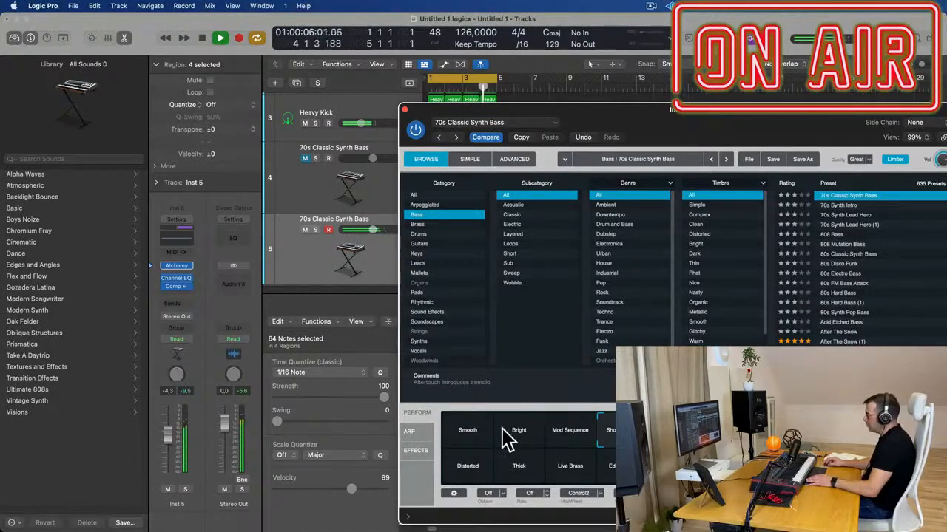
left_click(477, 428)
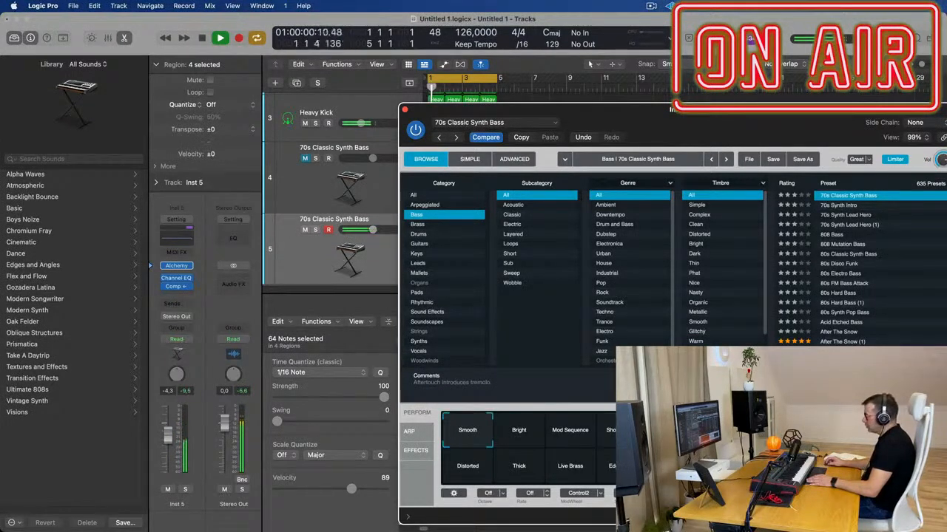
left_click_drag(771, 123, 597, 79)
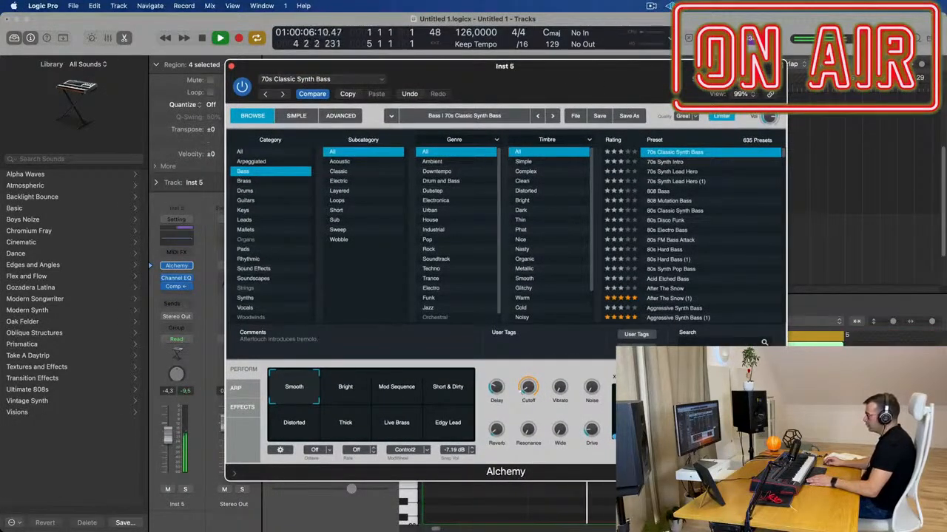
mouse_move(470, 77)
left_mouse_down()
mouse_move(837, 70)
mouse_move(480, 71)
left_mouse_up()
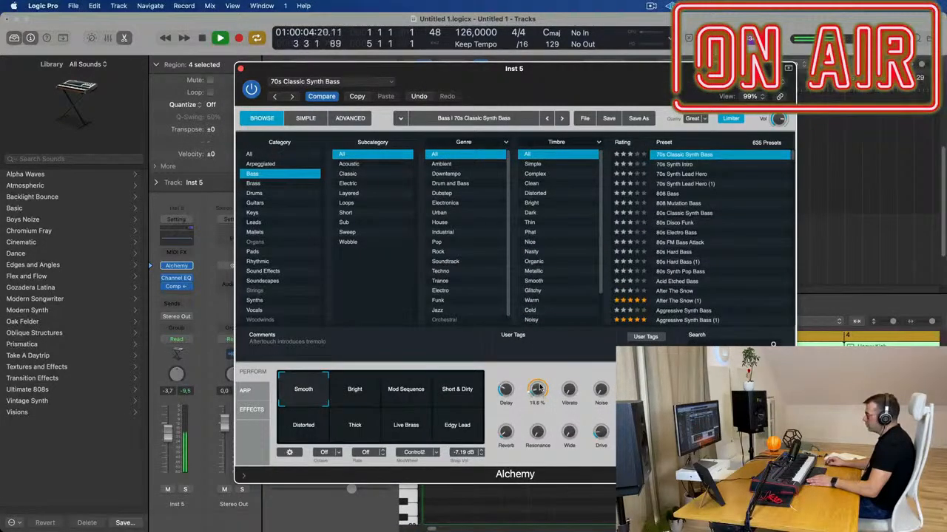
left_click_drag(541, 375, 542, 362)
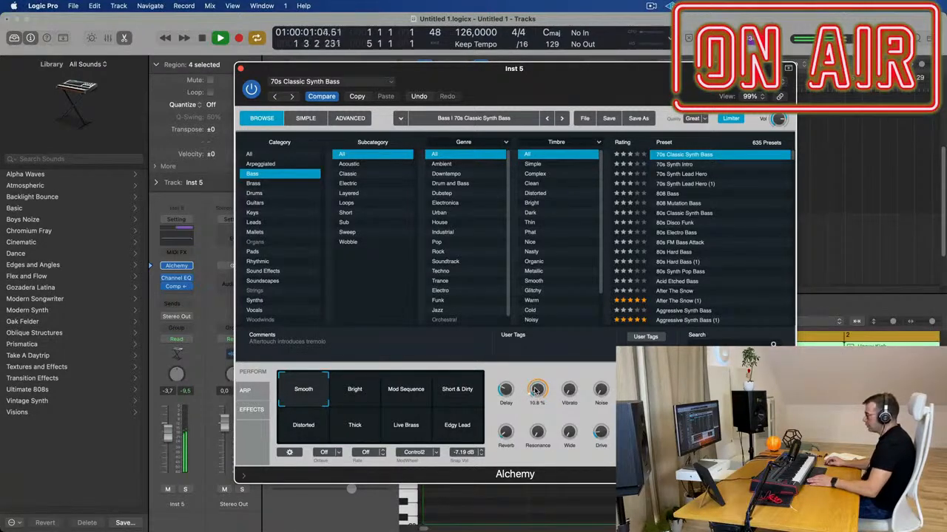
Set the new bass track's volume to -3.7 dB and reposition the Alchemy window over the tracks
left_click_drag(558, 77, 825, 139)
scroll(444, 214, "up", 5)
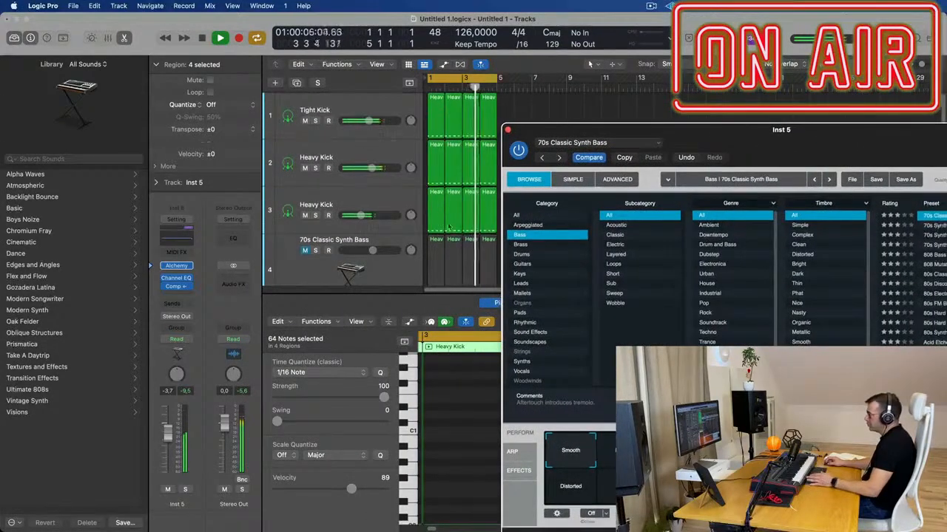
left_click_drag(757, 133, 687, 106)
left_click_drag(775, 123, 639, 96)
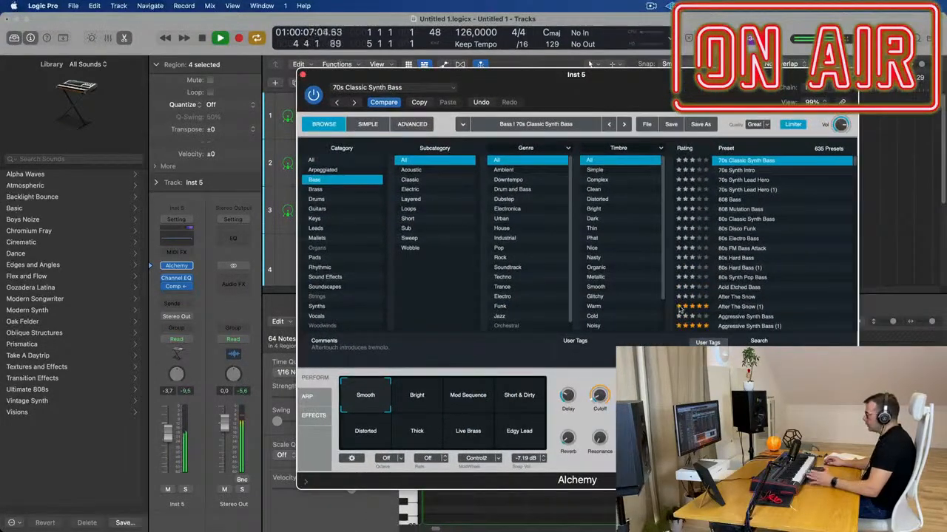
left_click_drag(571, 89, 620, 82)
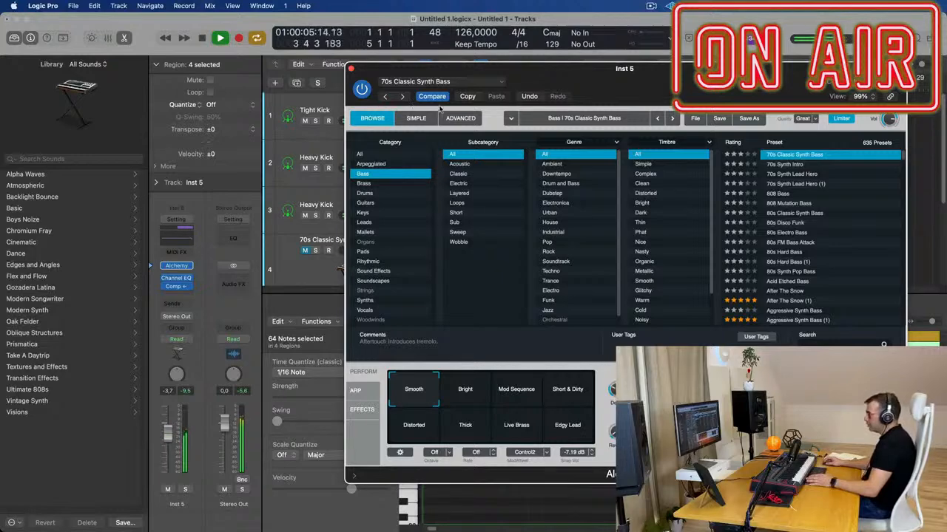
Try other waveforms for Alchemy's source A, choose Big and Dirty, and set the new bass track's volume to -6.0 dB
left_click(458, 119)
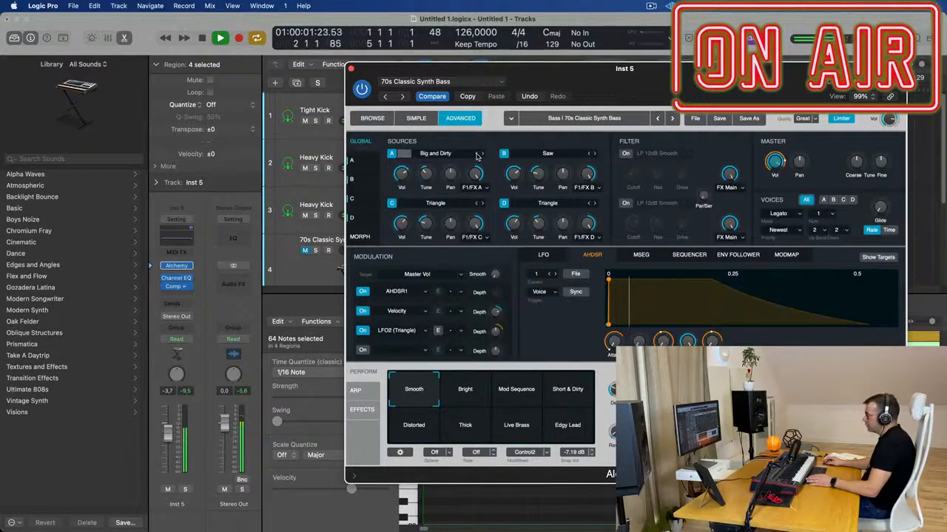
left_click_drag(643, 76, 574, 124)
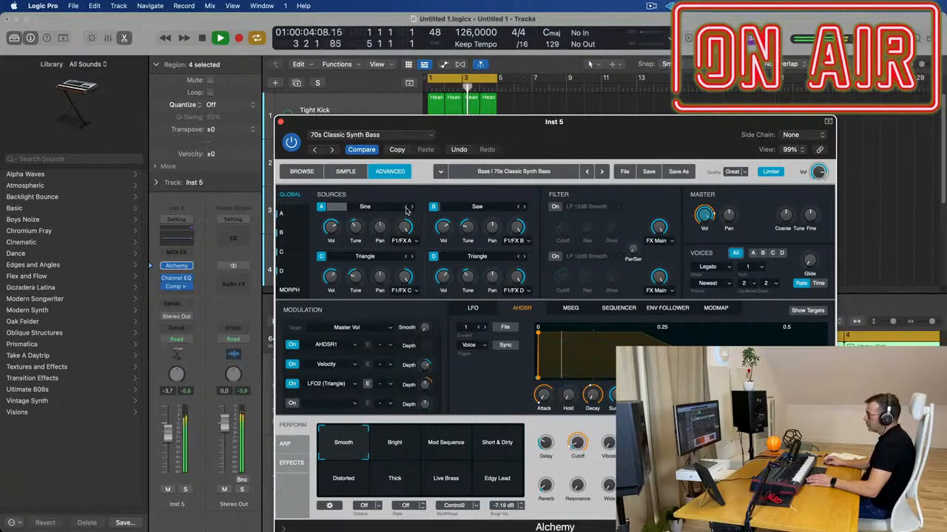
left_click(412, 208)
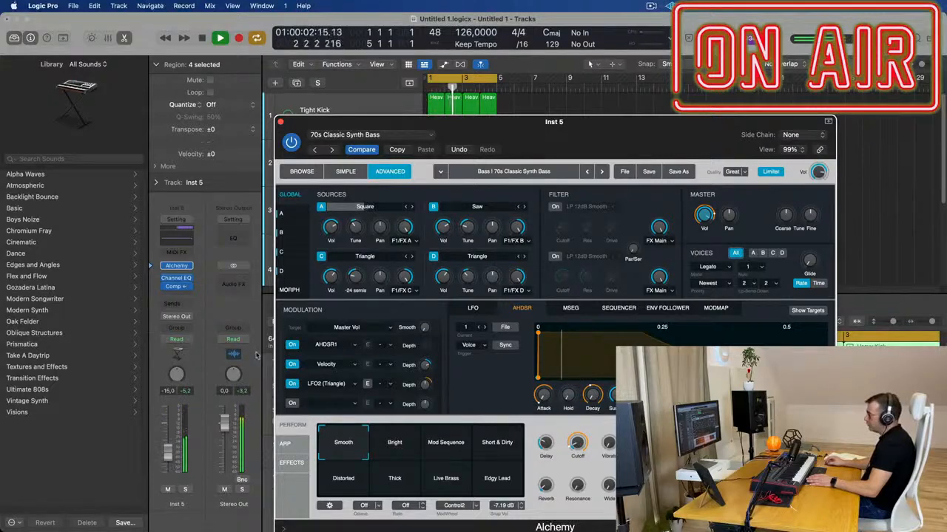
left_click(190, 435)
left_click(412, 207)
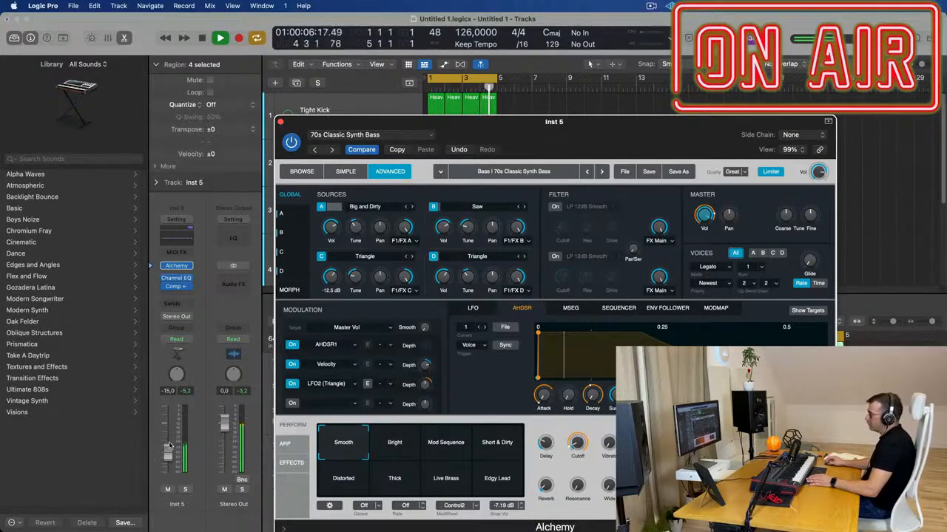
left_click(190, 435)
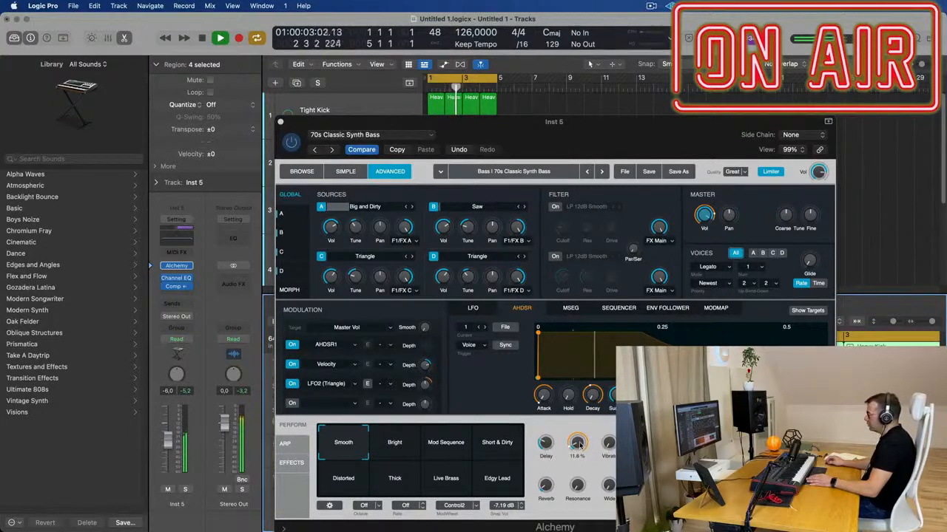
Fine-tune Alchemy's Cutoff, raise its Noise control to 7.39 % and close the plug-in window
left_click_drag(579, 446, 581, 438)
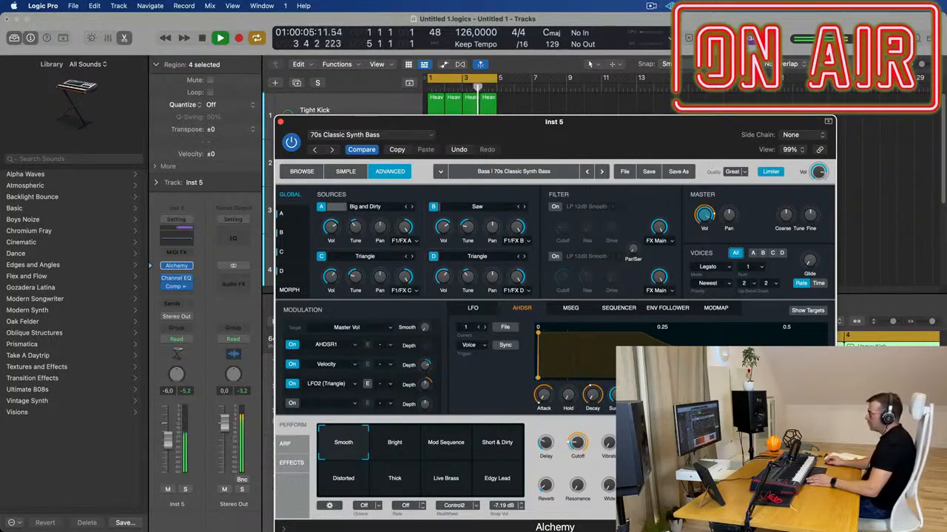
left_click_drag(647, 140, 579, 109)
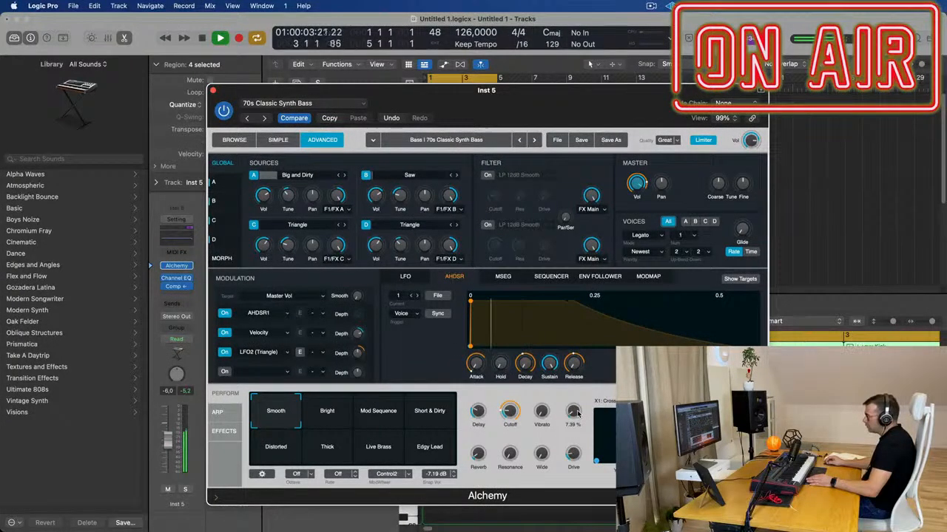
left_click(213, 91)
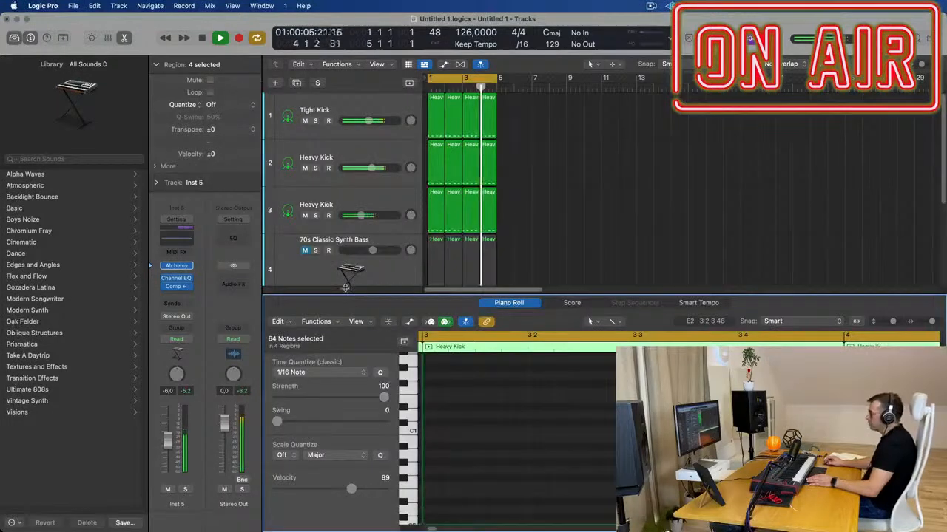
Unmute the first 70s Classic Synth Bass track and audition both bass layers together with the kicks
scroll(578, 204, "down", 4)
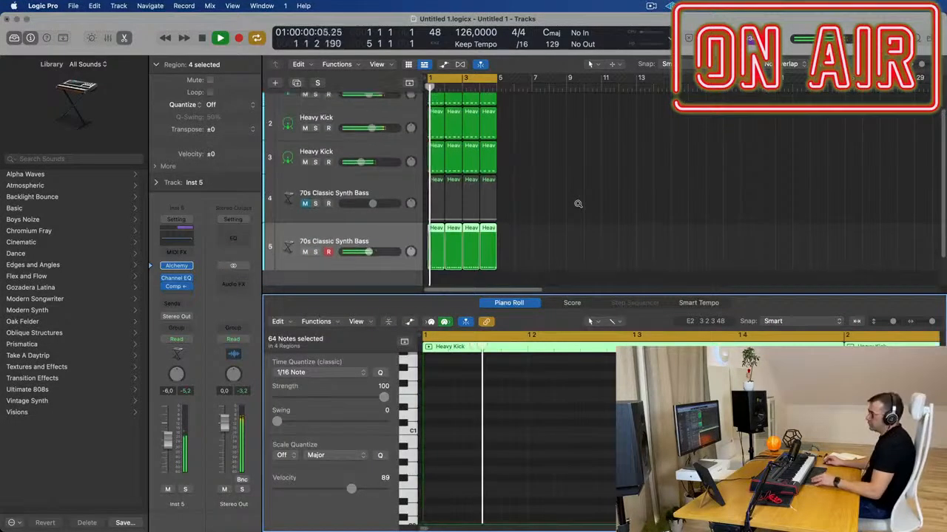
left_click(287, 206)
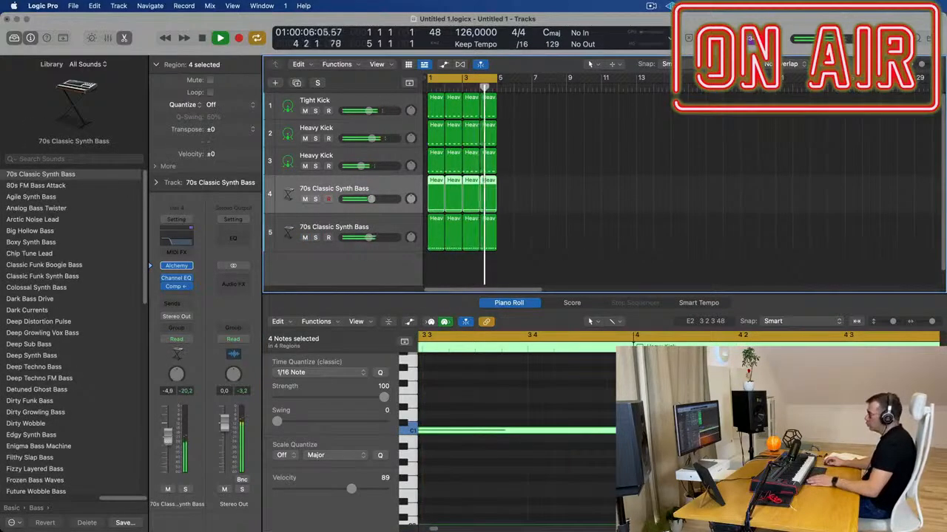
left_click(606, 252)
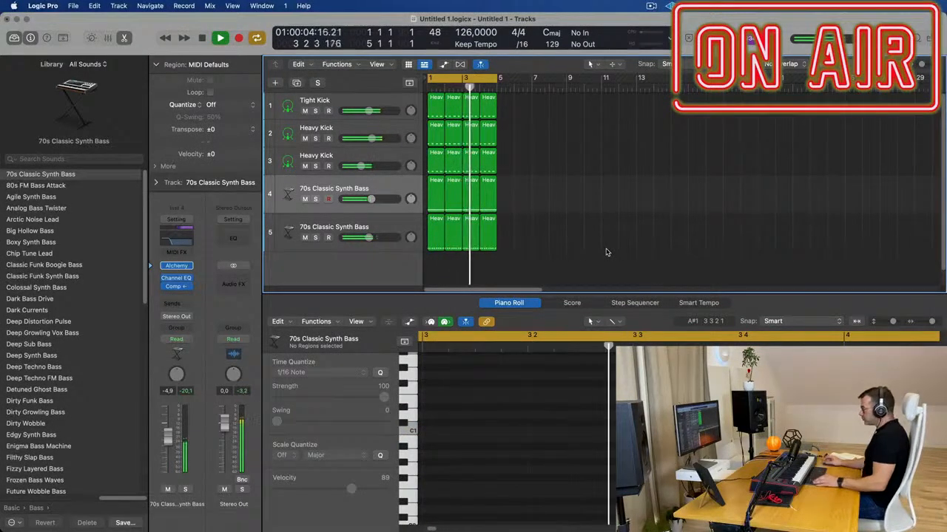
scroll(562, 229, "up", 5)
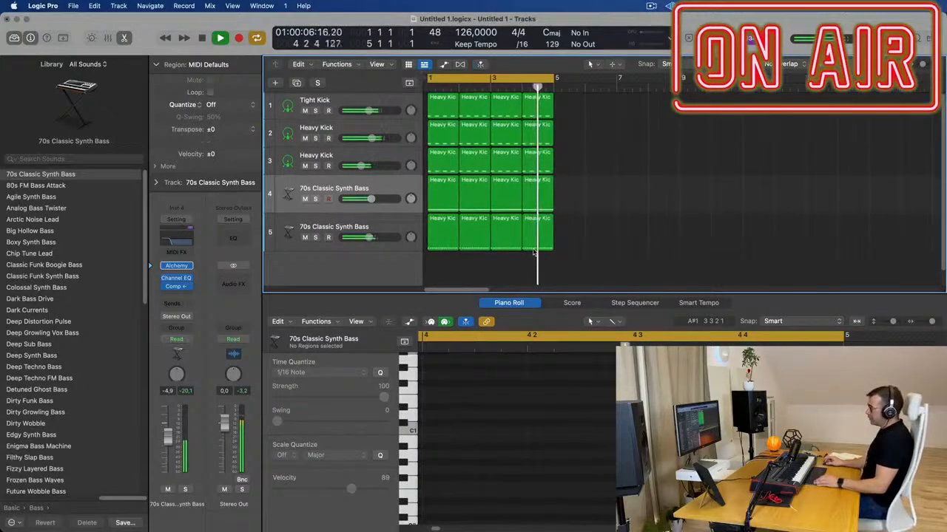
scroll(534, 251, "down", 1)
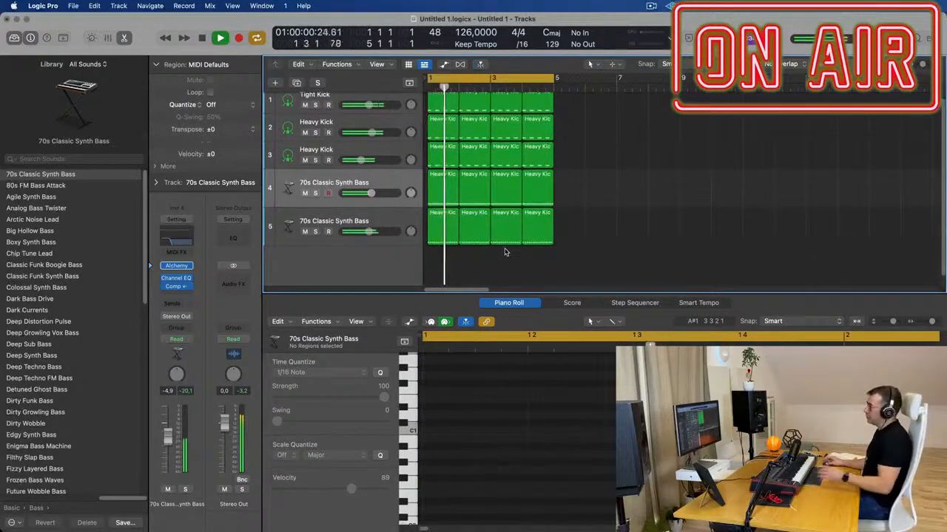
scroll(499, 255, "up", 3)
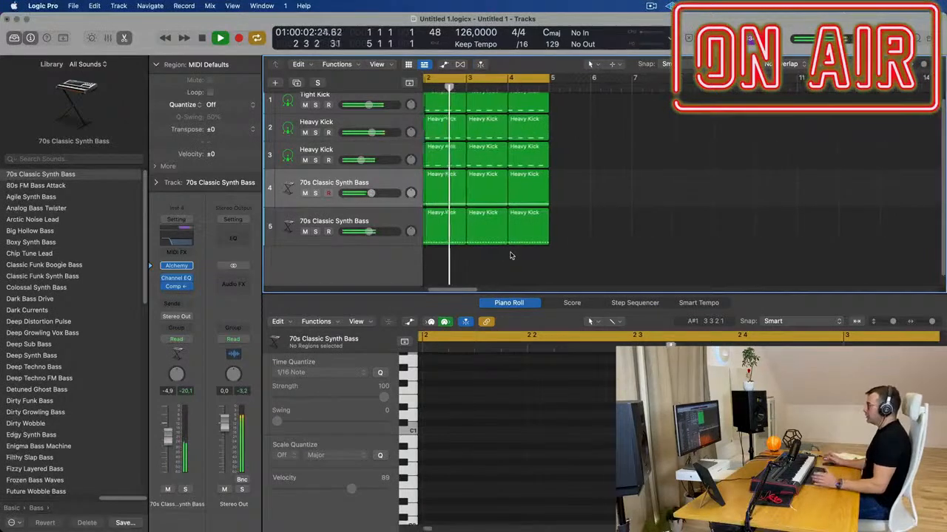
scroll(519, 254, "left", 2)
Duplicate the second 70s Classic Synth Bass track, including its Alchemy setup, as a new empty track
left_click(372, 219)
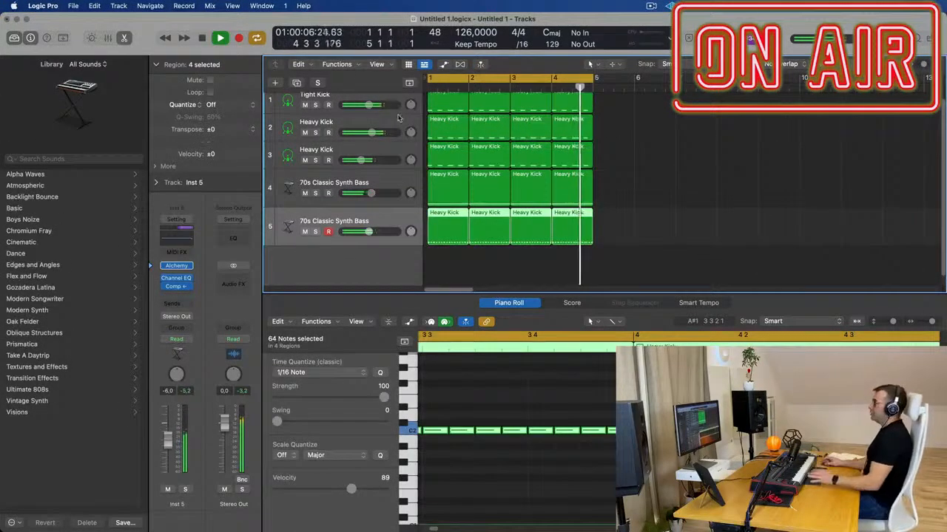
left_click(297, 83)
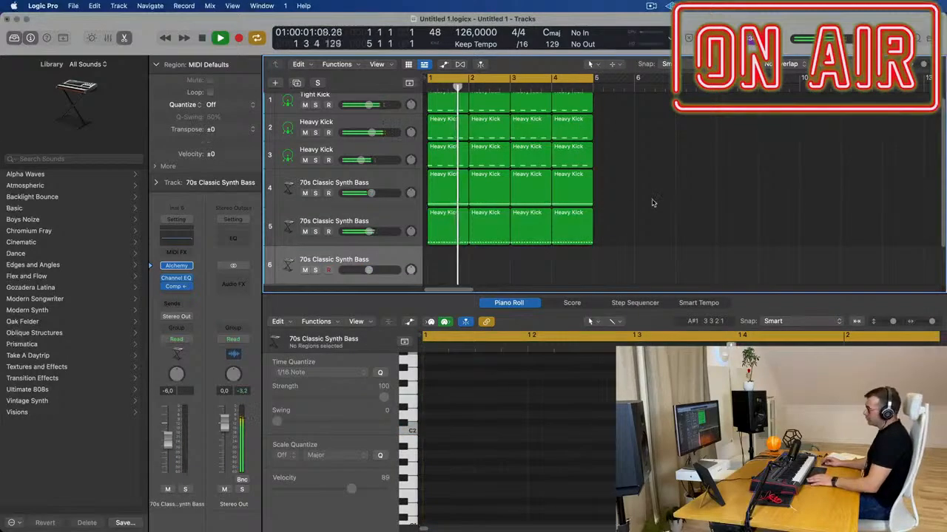
left_click(460, 221)
left_click(397, 264)
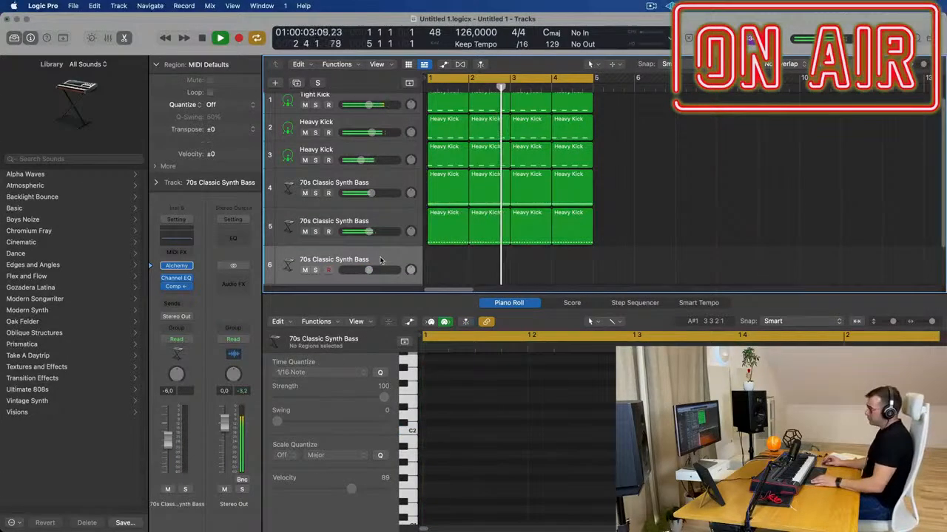
Duplicate the third kick track, copy its first one-bar region onto the new track and stop playback
left_click(405, 149)
key("super+d")
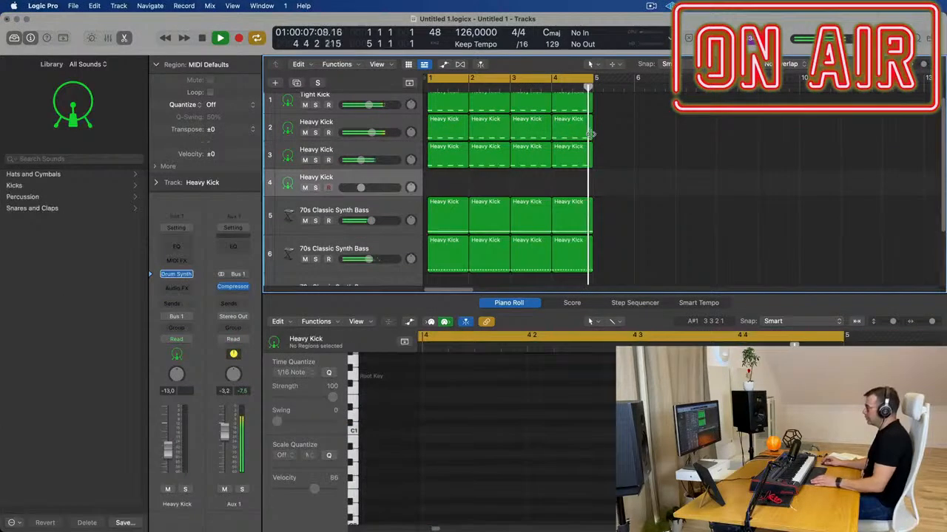
left_click_drag(437, 158, 441, 185)
key("space")
Switch the new track's Drum Synth to the Percussion category with the Deep Tom sound and uncover the tracks
left_click(178, 276)
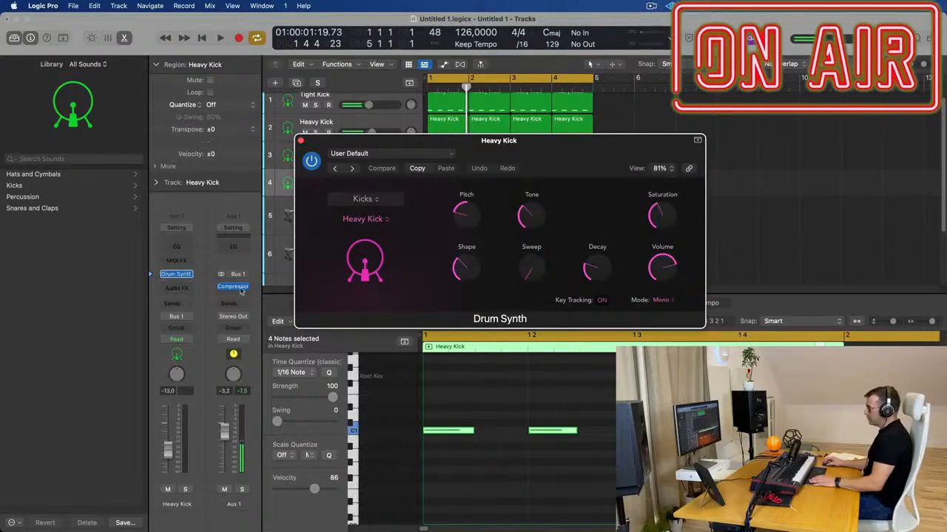
left_click(366, 198)
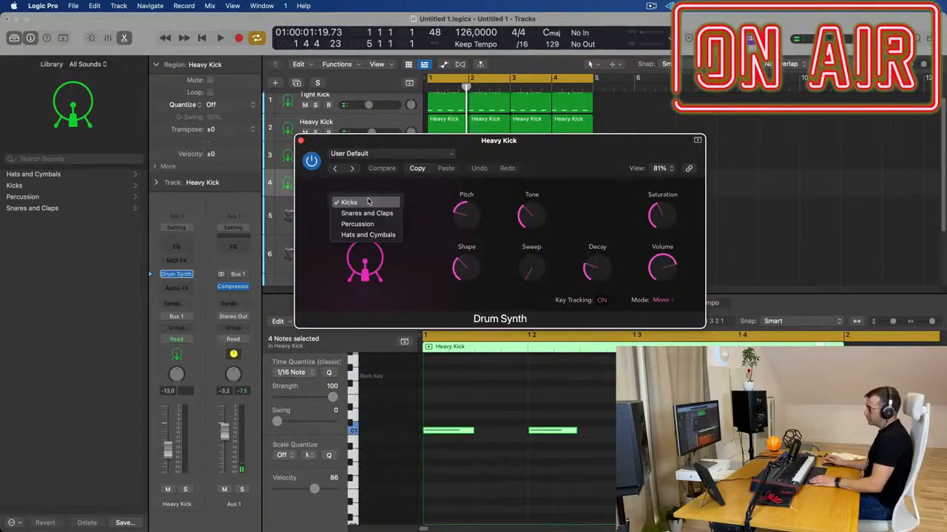
left_click(358, 224)
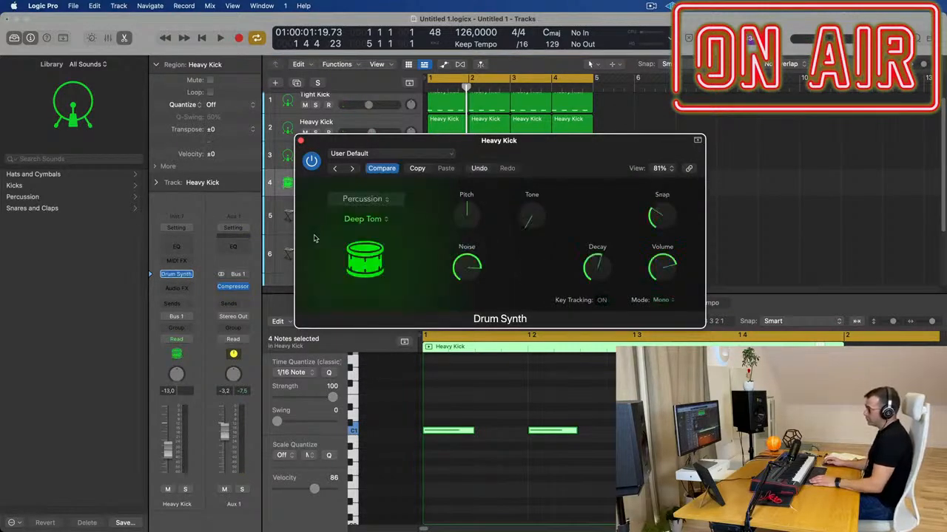
left_click(364, 222)
left_click(409, 224)
left_click_drag(497, 142, 526, 260)
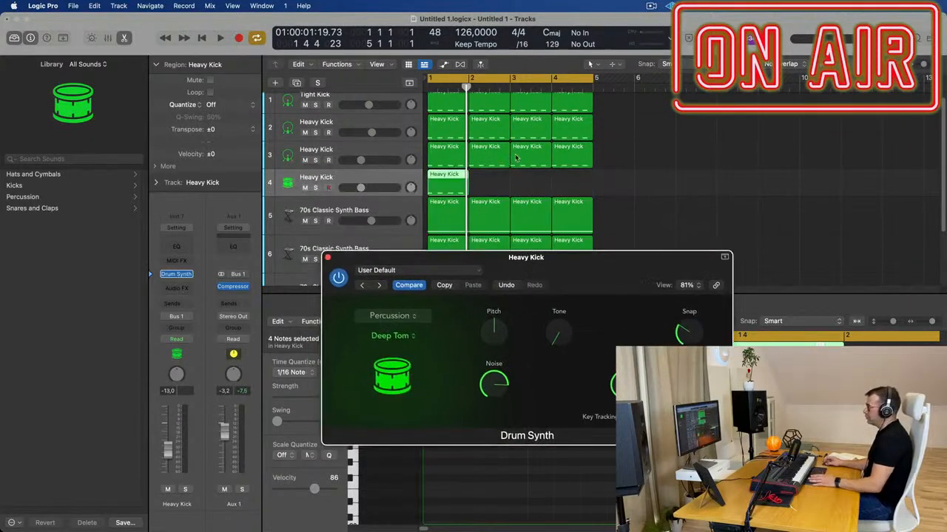
Shorten the four notes in the new tom track's region and raise them to C3
double_click(445, 180)
double_click(444, 182)
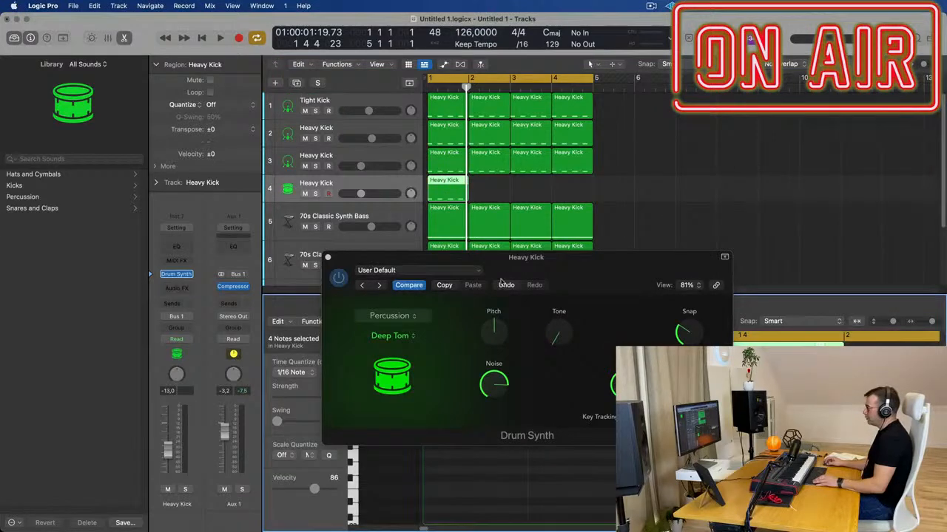
left_click_drag(503, 260, 941, 142)
left_click_drag(438, 401, 702, 493)
left_click_drag(461, 431, 436, 433)
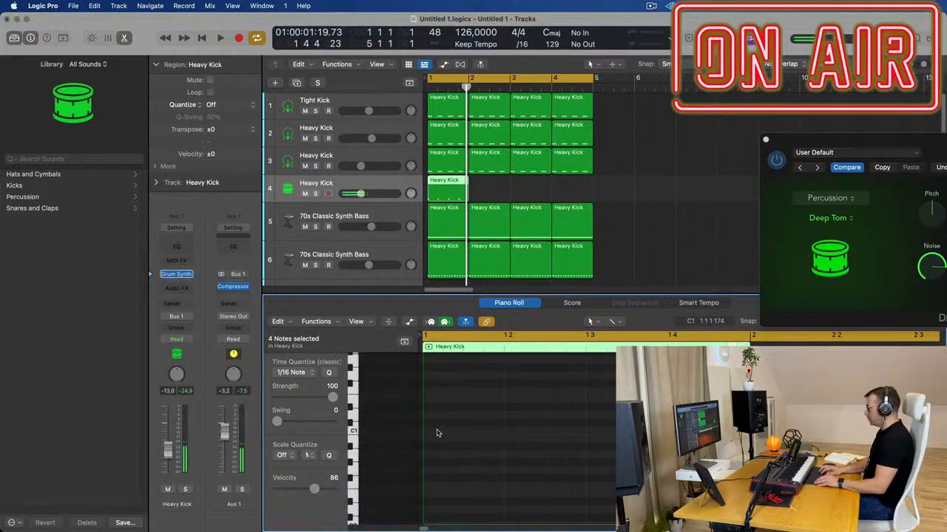
Audition the shortened tom notes in the loop and reposition the Drum Synth window beside the regions
key("space")
left_click_drag(873, 138, 744, 126)
key("space")
left_click_drag(496, 181, 456, 191)
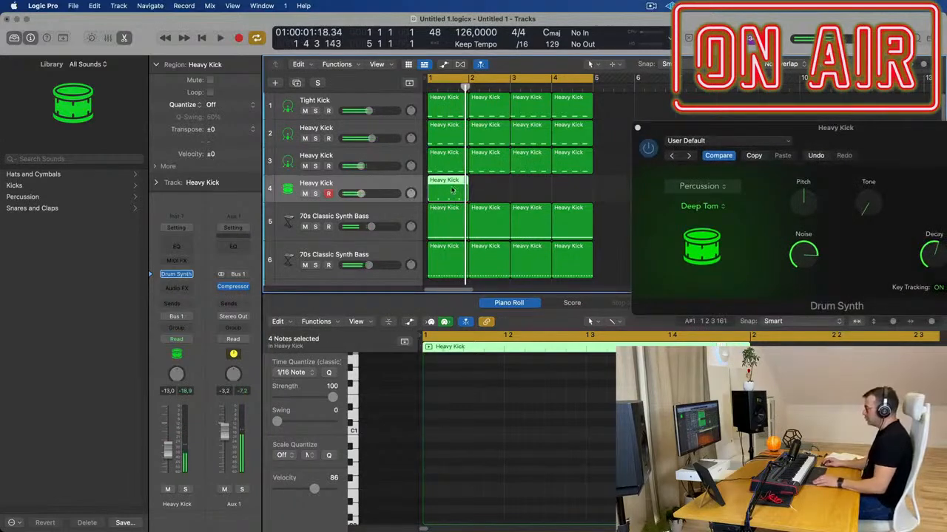
Shift and copy the C3 tom notes onto the offbeat sixteenths, adding one on the second sixteenth of bar 1
scroll(505, 406, "up", 10)
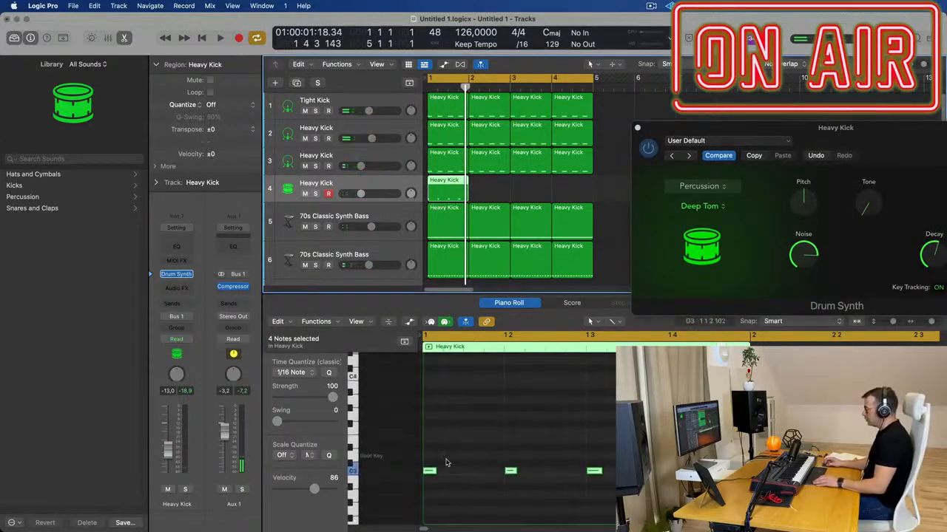
left_click_drag(431, 473, 525, 474)
key("space")
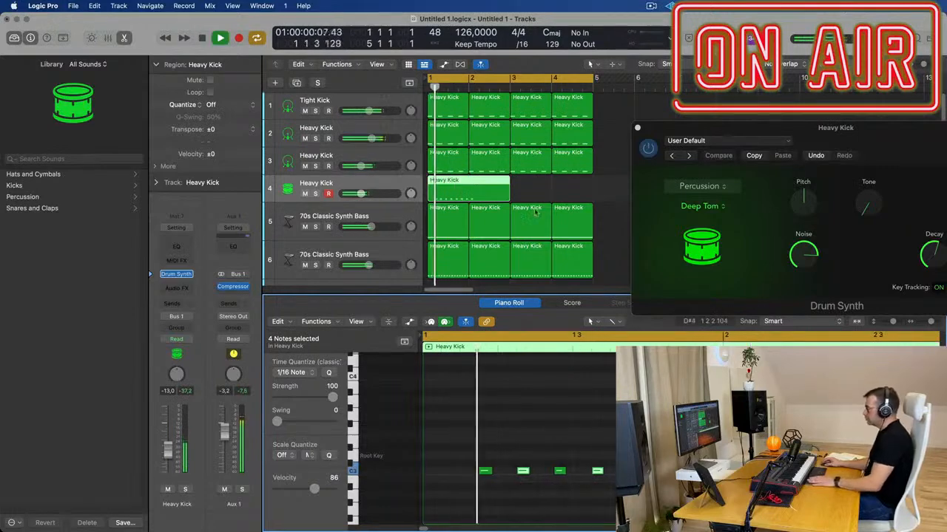
key("space")
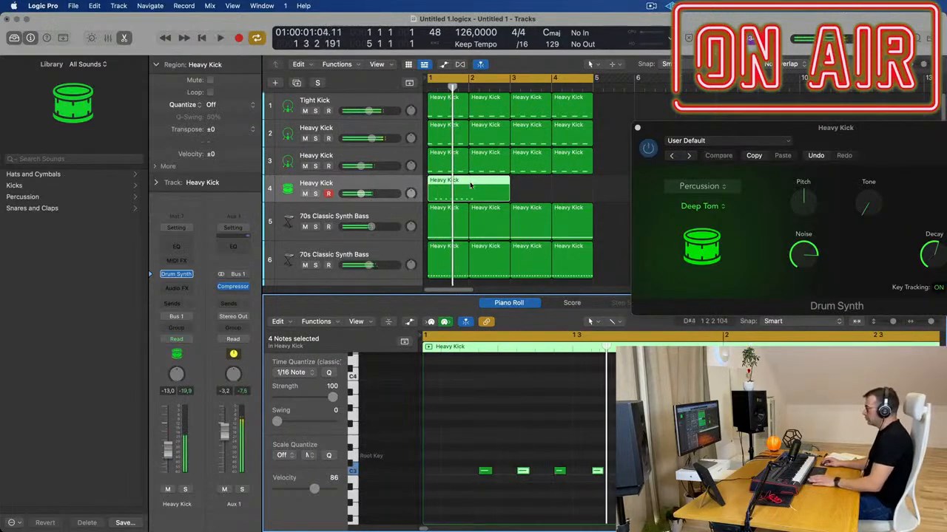
left_click(480, 465)
left_click_drag(485, 474, 447, 474)
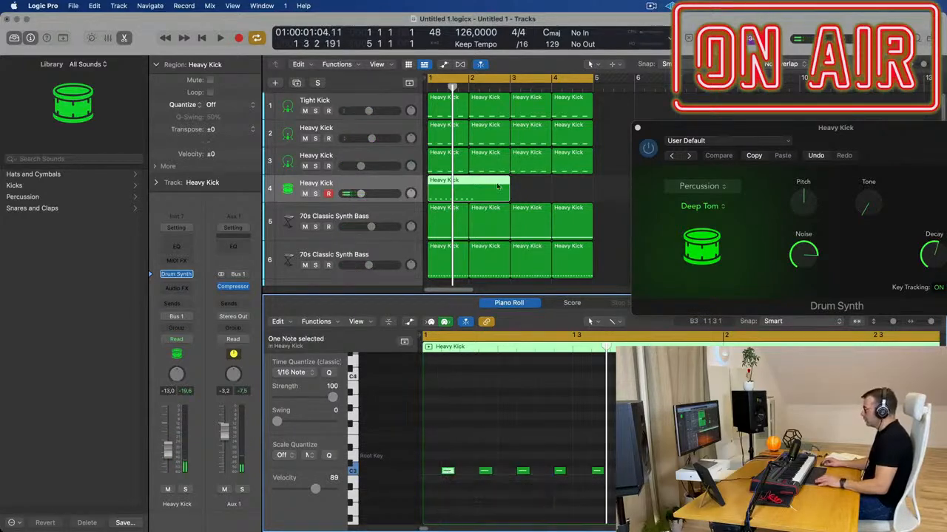
Split the tom region at bar 2 and delete the part after the split
left_click(469, 182)
left_click(486, 185)
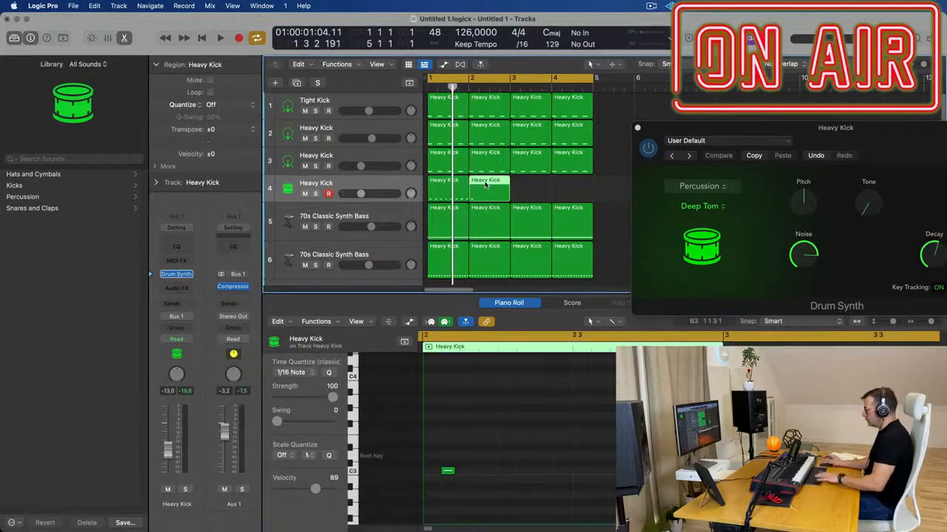
key("Delete")
Set the tom track's volume to -6.6 dB while auditioning the loop and move the Drum Synth window off the regions
key("space")
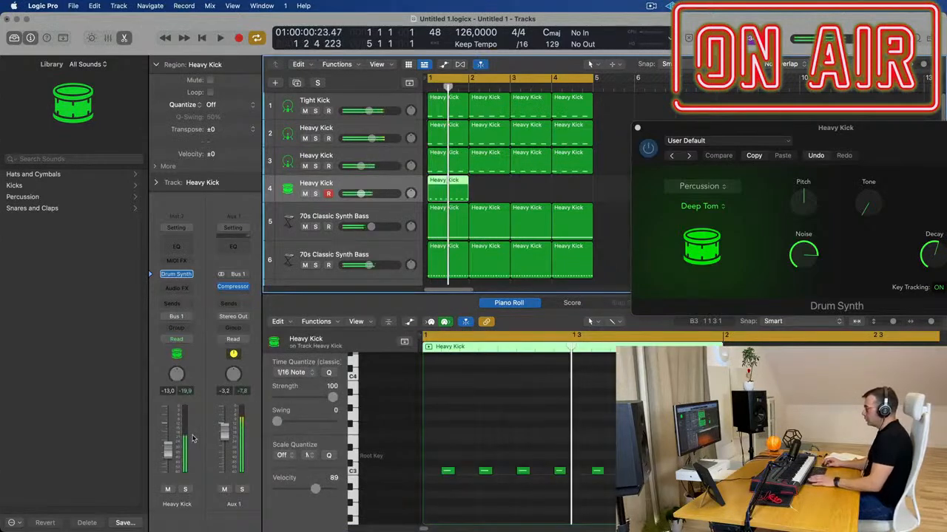
key("space")
left_click_drag(361, 194, 369, 194)
left_click_drag(878, 131, 791, 128)
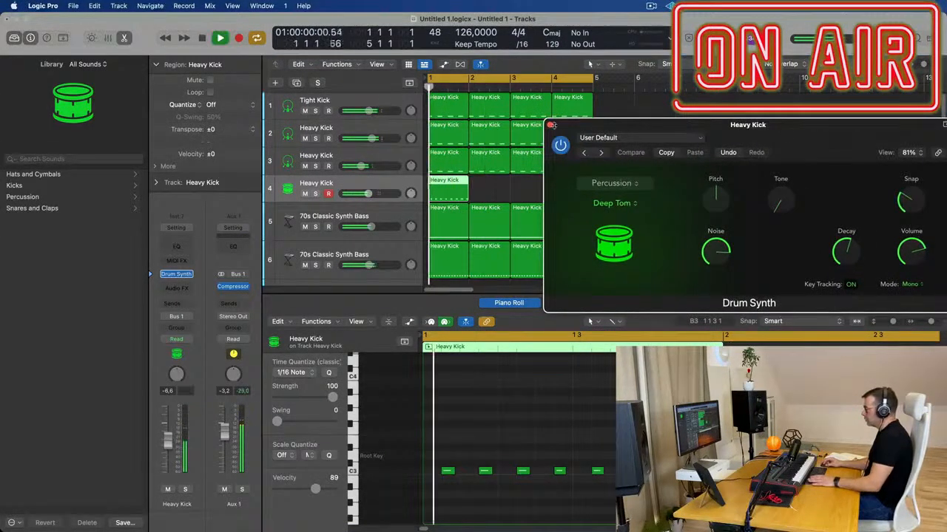
left_click(502, 191)
left_click_drag(666, 125, 743, 69)
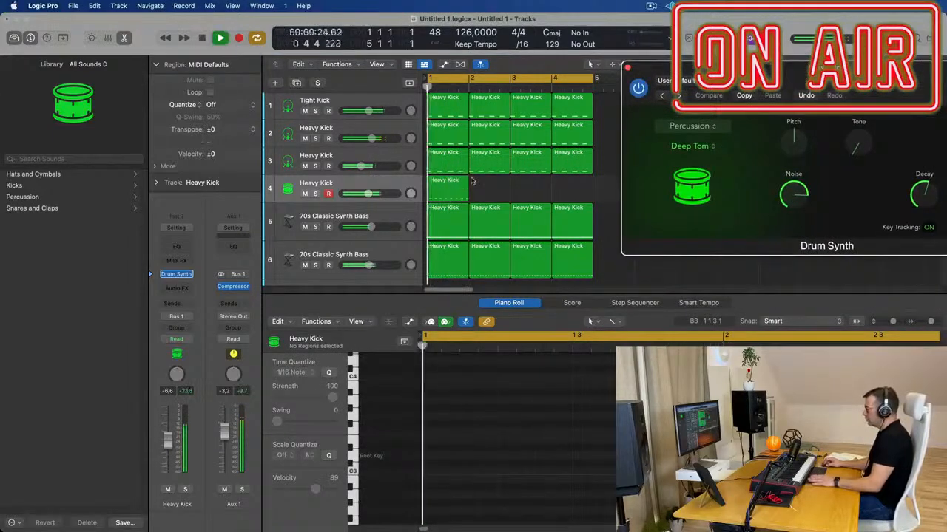
Delete the tom note on the second sixteenth of bar 1, thin out the remaining pattern and audition it in the loop
left_click(447, 189)
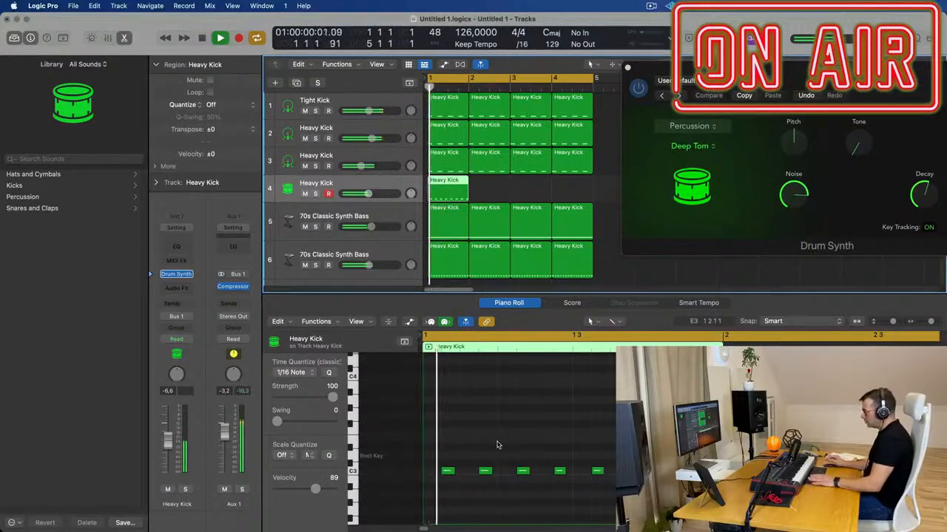
scroll(516, 440, "up", 5)
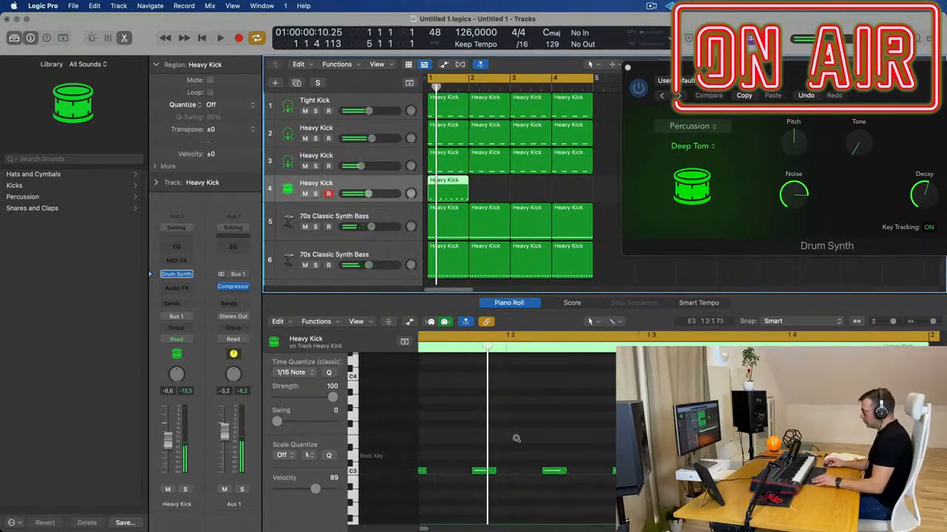
scroll(517, 442, "down", 2)
scroll(513, 446, "left", 2)
scroll(512, 447, "down", 1)
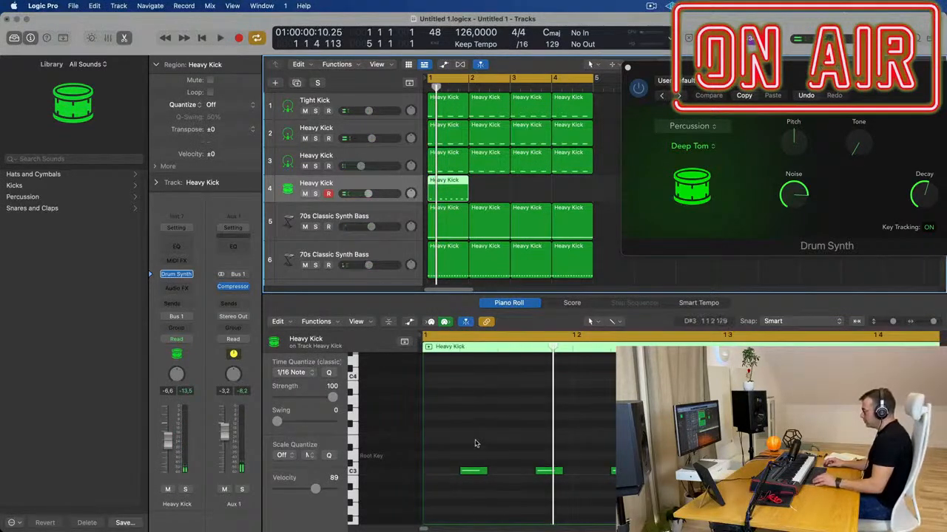
left_click(477, 471)
key("space")
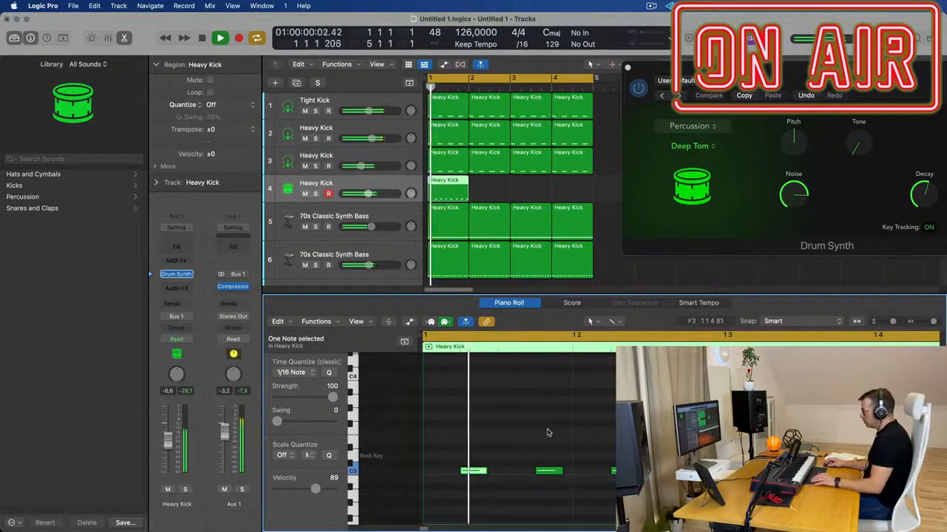
scroll(547, 432, "down", 1)
key("space")
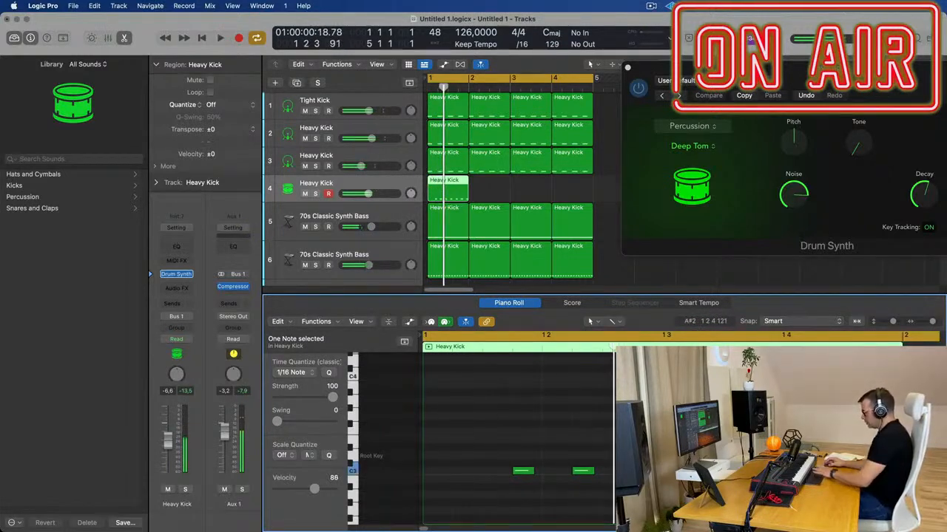
key("space")
scroll(747, 464, "down", 1)
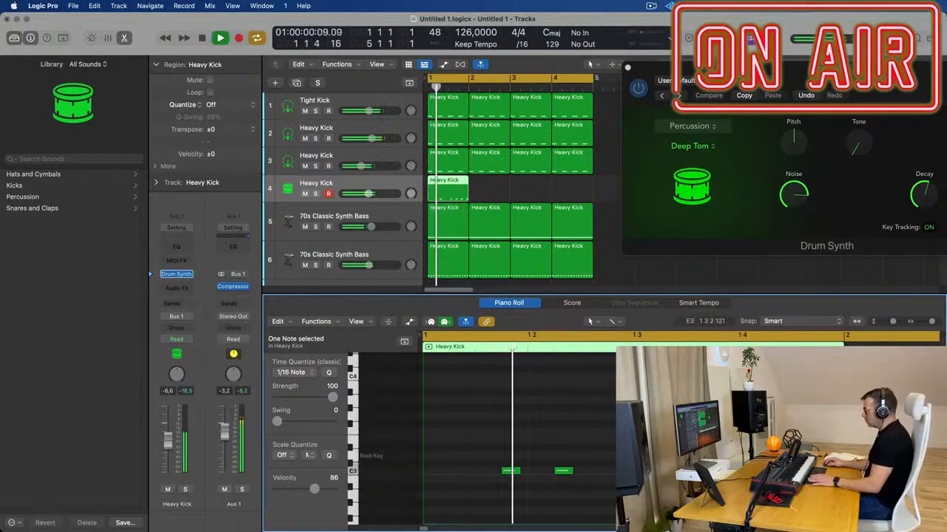
left_click(828, 501)
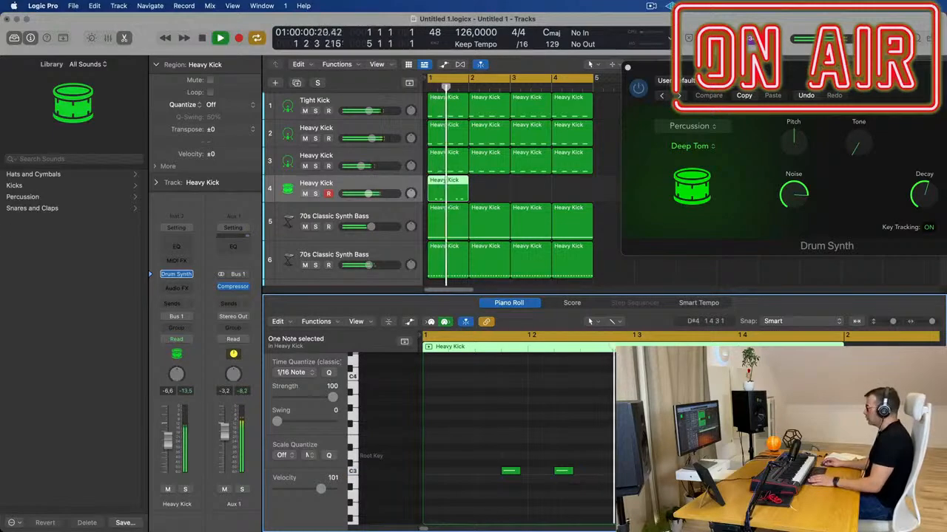
Repeat the one-bar tom region three times to fill bars 2 to 4 and move the Drum Synth window aside
left_click(417, 194)
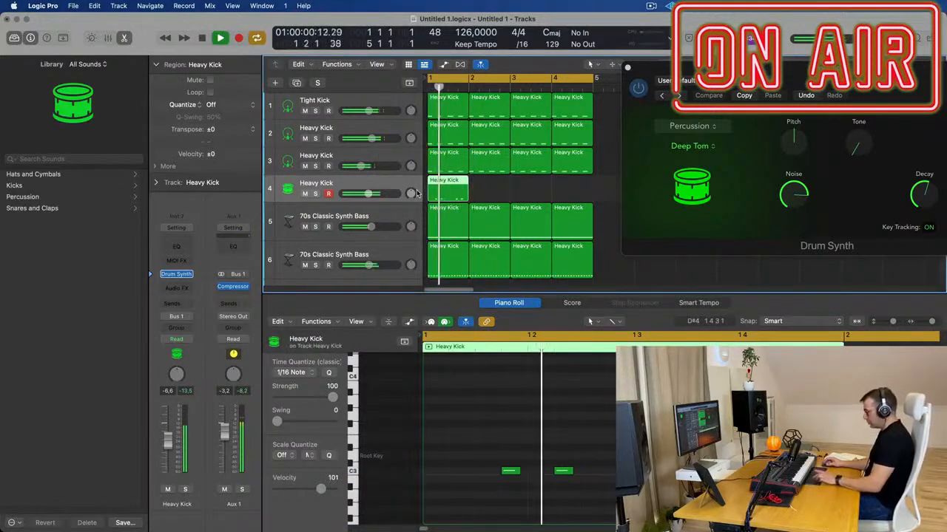
key("super+r")
key("super+r")
key("super+r")
left_click_drag(764, 66, 465, 117)
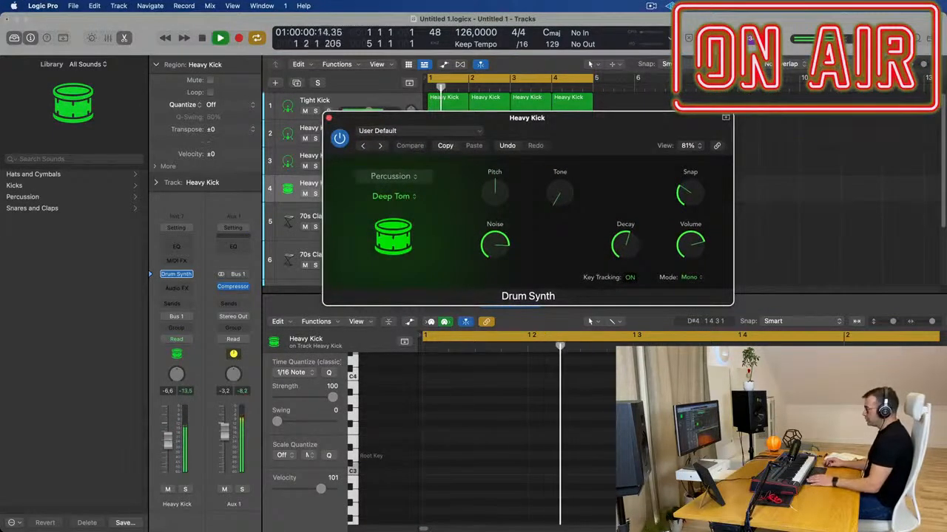
left_click_drag(534, 119, 900, 188)
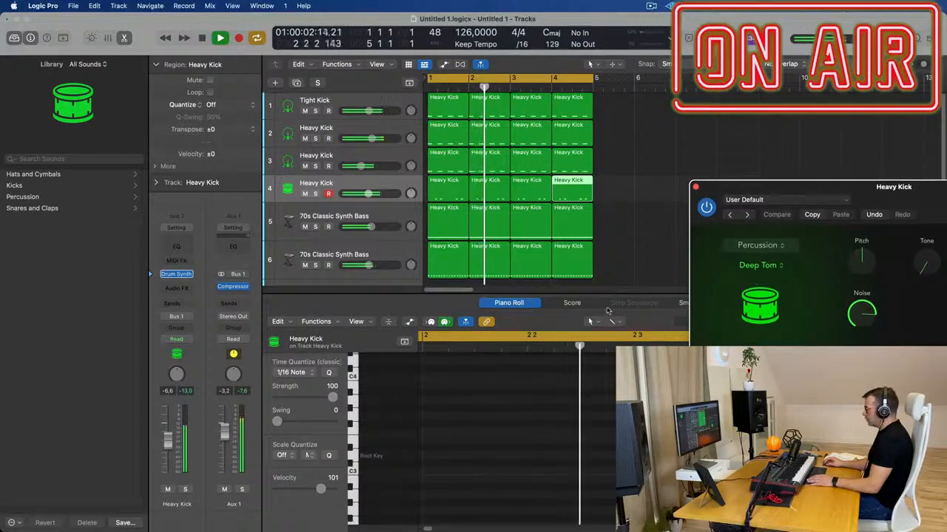
Select all four deep-tom regions in bars 1 to 4 and bring the Drum Synth window fully into view
left_click_drag(625, 196, 436, 189)
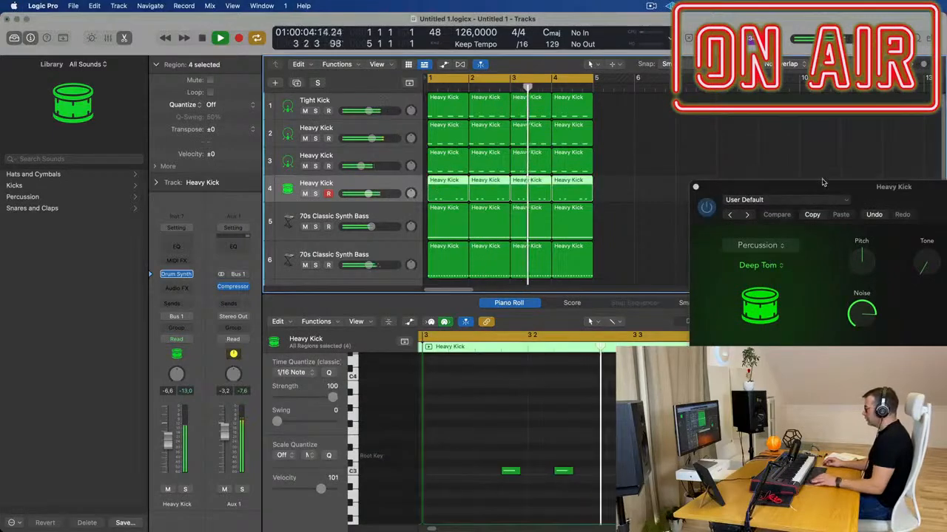
left_click_drag(849, 179, 507, 200)
Audition the Metal Machine percussion sound in the loop and return the Drum Synth to Deep Tom
left_click(417, 288)
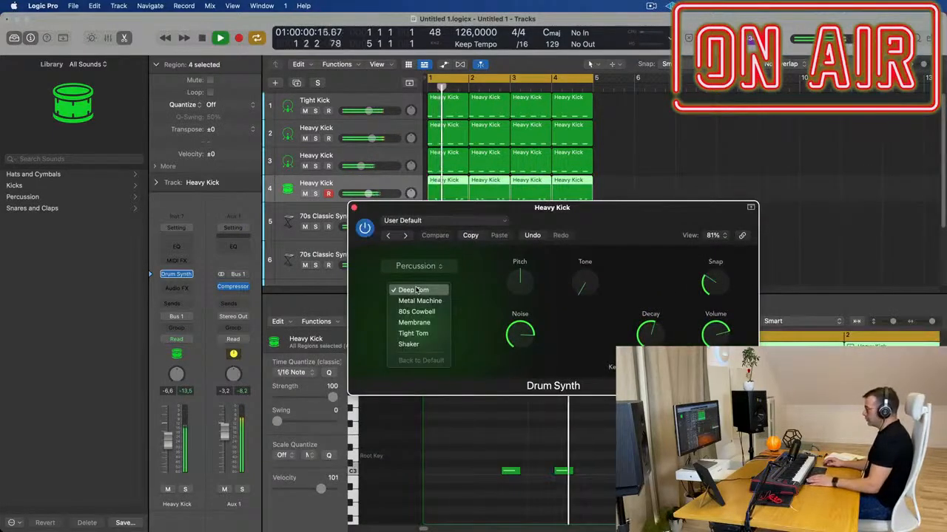
left_click(418, 301)
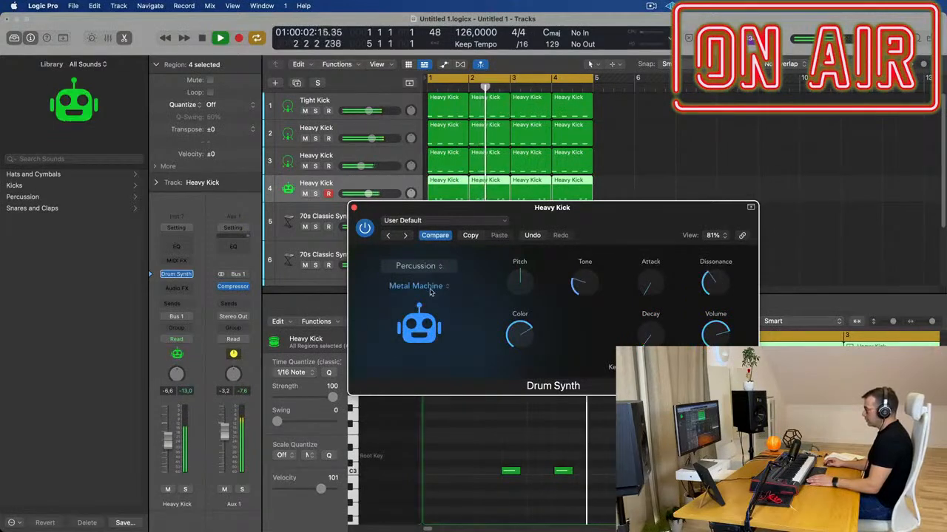
left_click(433, 267)
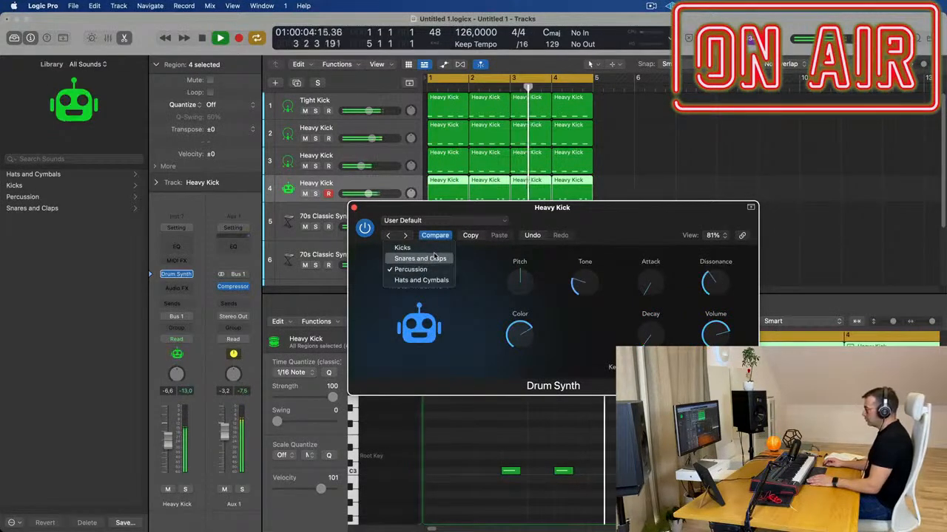
left_click(444, 270)
left_click(419, 286)
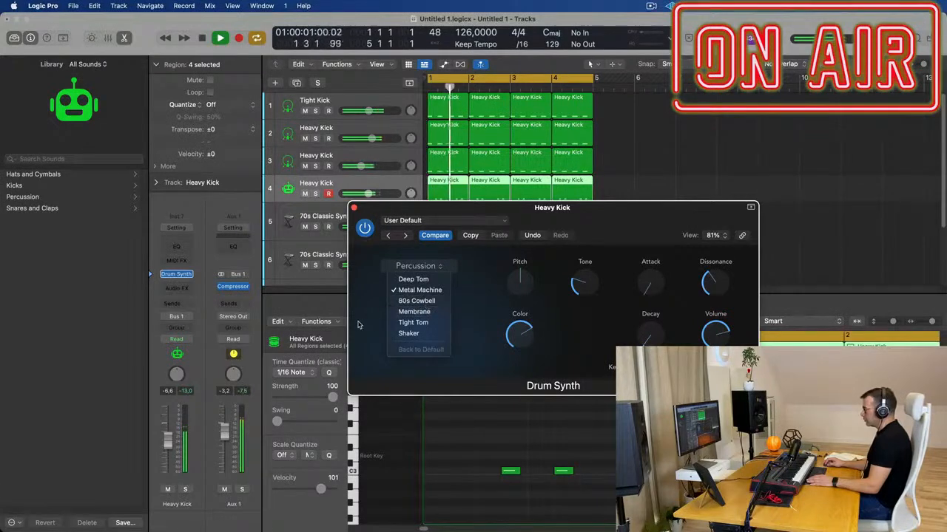
left_click(410, 280)
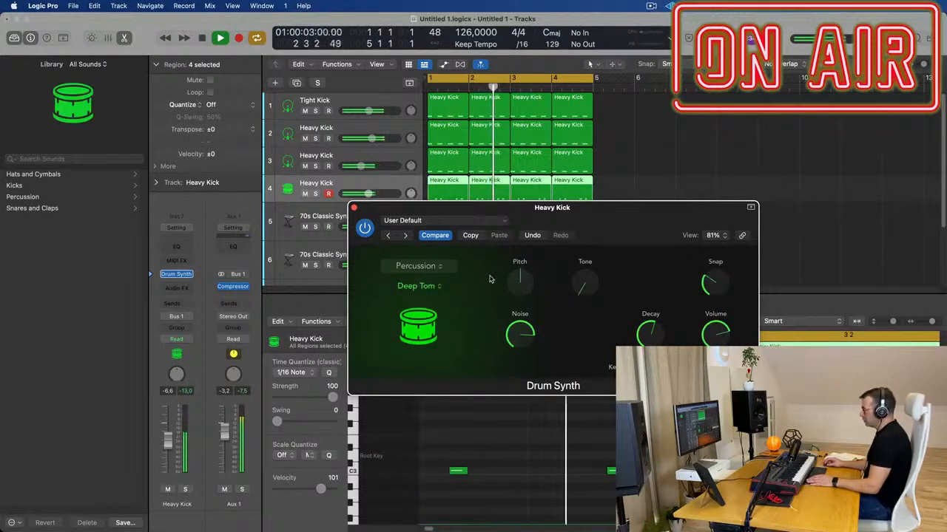
Raise the deep tom's Tone to 82.7%, lower its Pitch and set the track's volume to -3.7 dB
left_click_drag(555, 220, 483, 250)
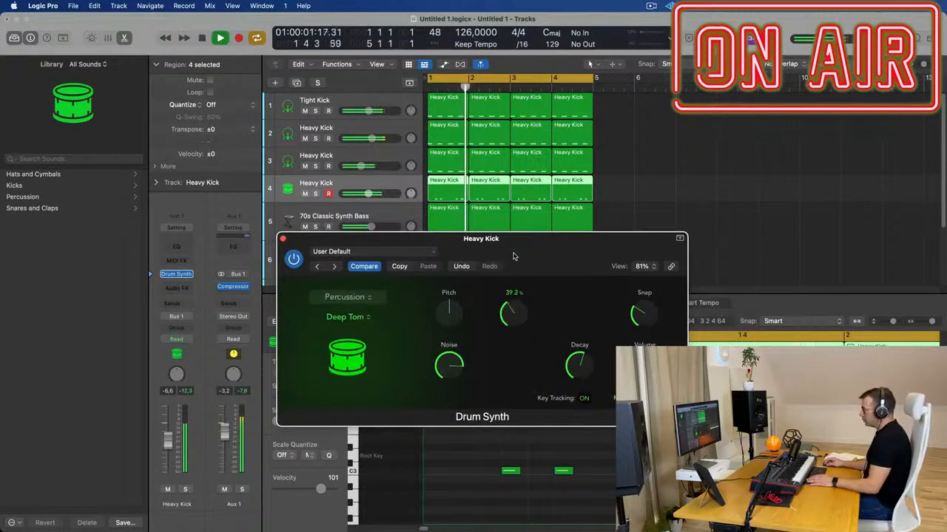
left_click_drag(508, 308, 522, 286)
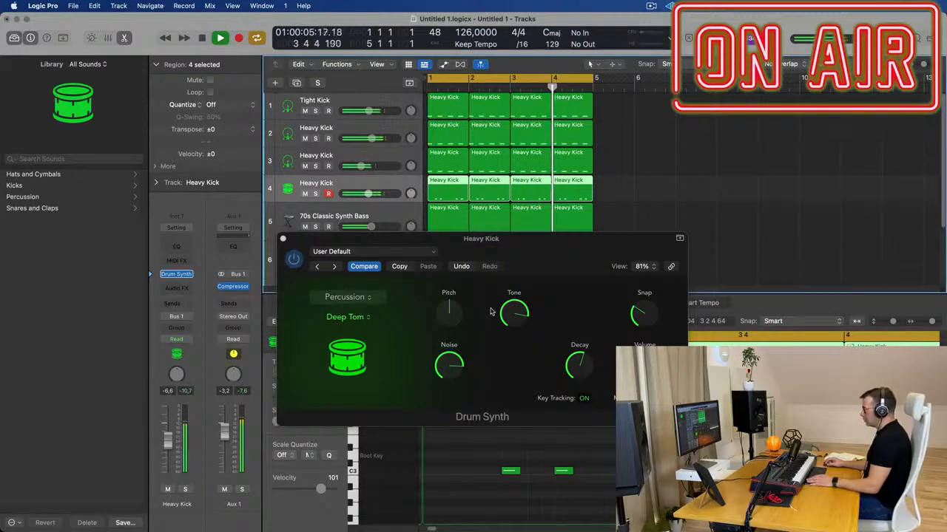
left_click_drag(448, 312, 448, 351)
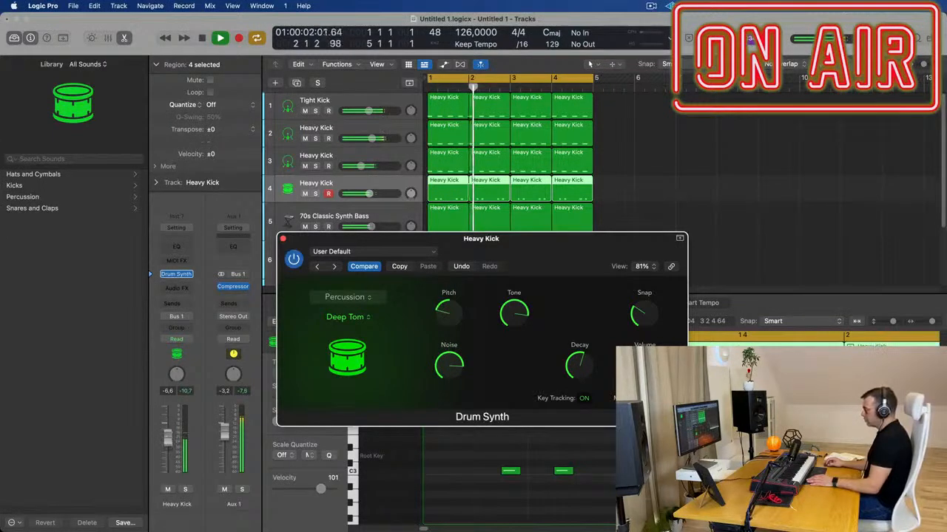
left_click_drag(373, 194, 374, 194)
Lengthen the deep tom's Decay, set Snap to 72.7% and reduce its Noise to about the middle of its range
left_click_drag(532, 244, 513, 159)
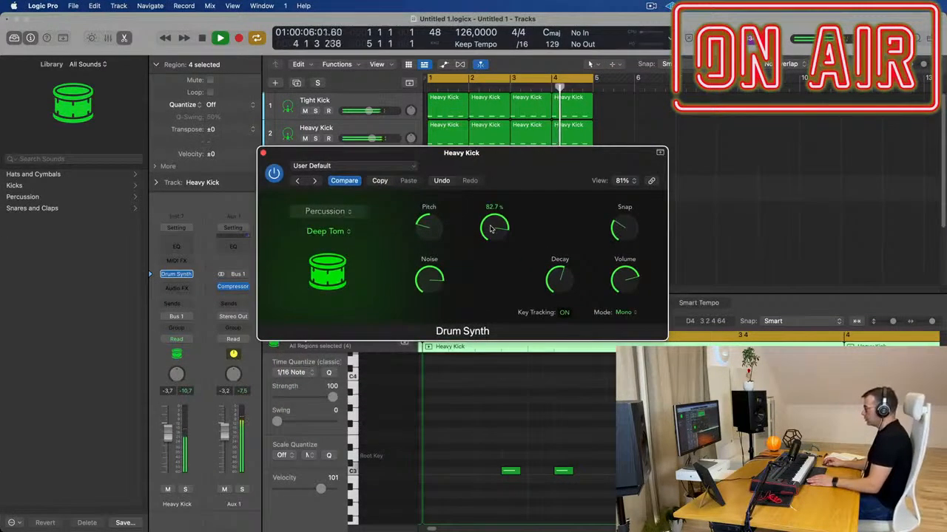
left_click_drag(560, 289, 563, 308)
left_click_drag(562, 274, 561, 266)
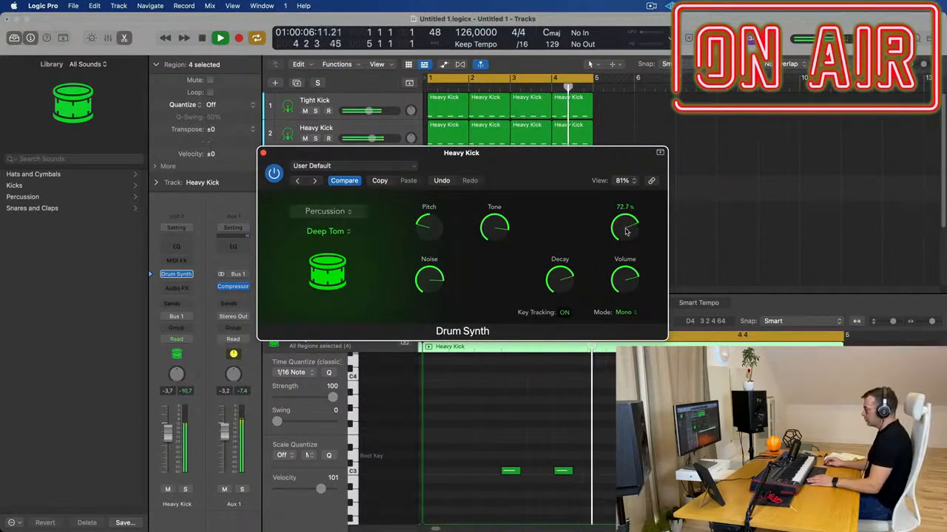
left_click_drag(577, 162, 733, 161)
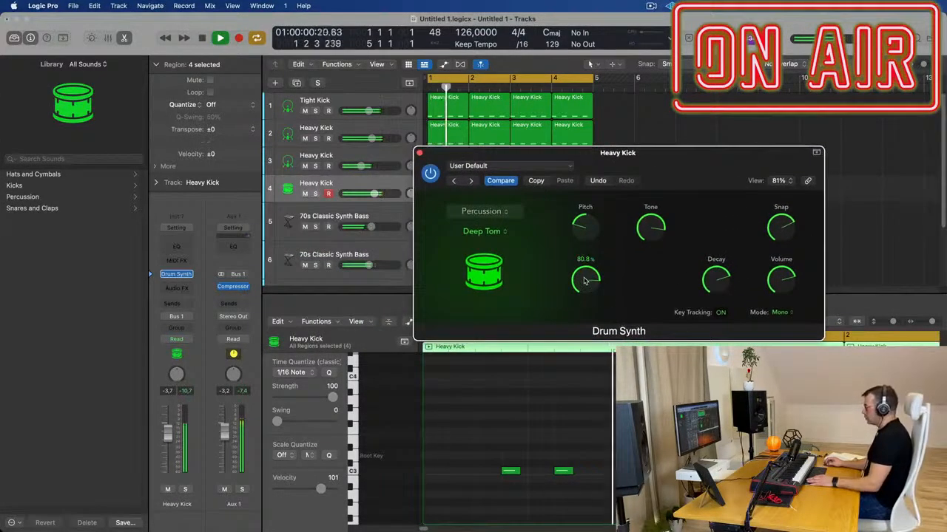
left_click_drag(586, 289, 586, 298)
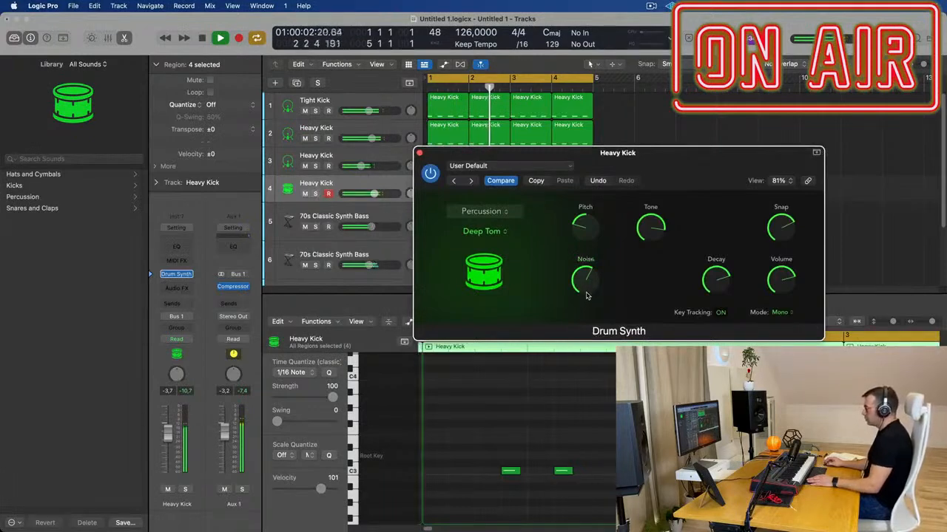
left_click_drag(654, 157, 674, 158)
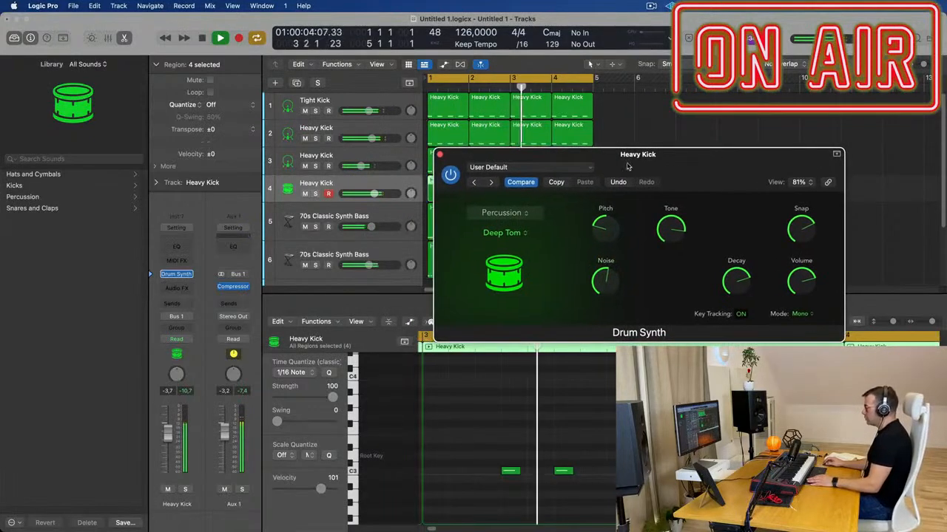
left_click(503, 213)
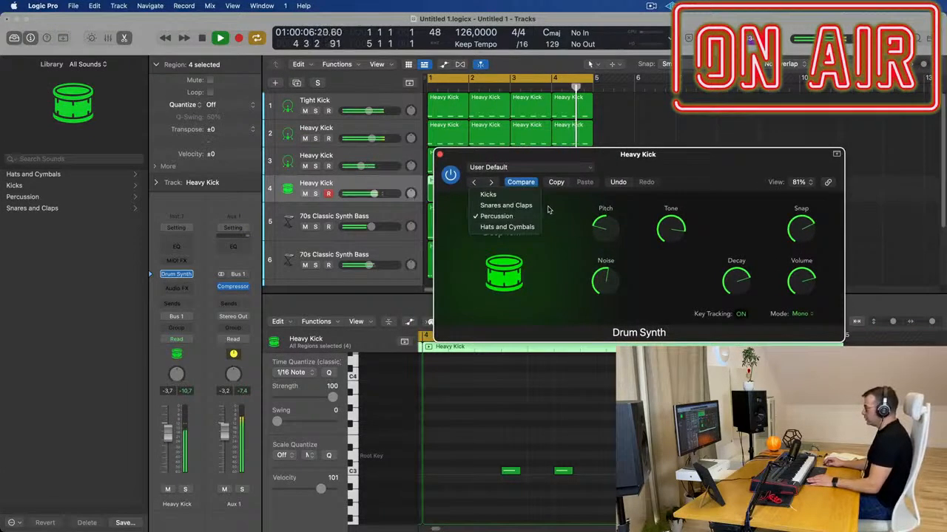
left_click(549, 210)
left_click(505, 235)
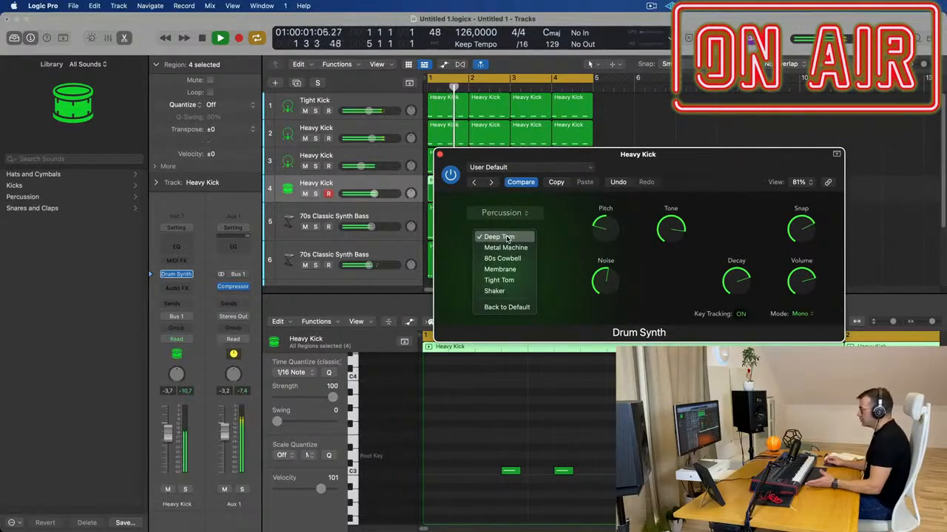
left_click(561, 242)
Duplicate the deep-tom track with its settings and copy its four regions onto the new track
left_click_drag(545, 153, 732, 147)
left_click(296, 81)
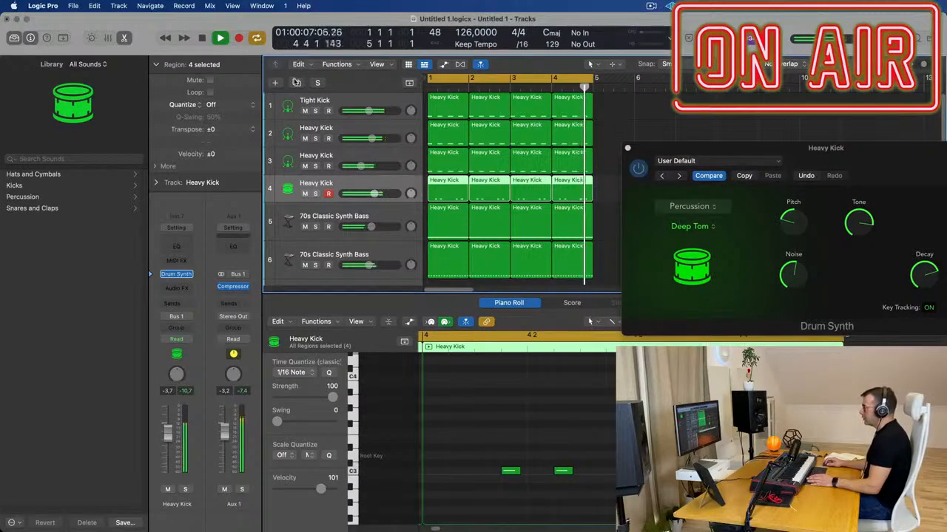
left_click(296, 82)
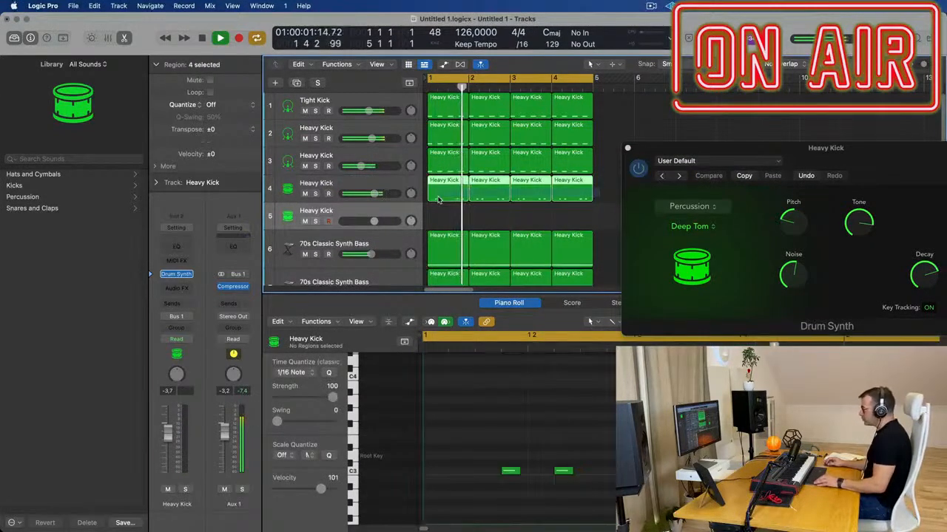
left_click_drag(438, 198, 439, 216)
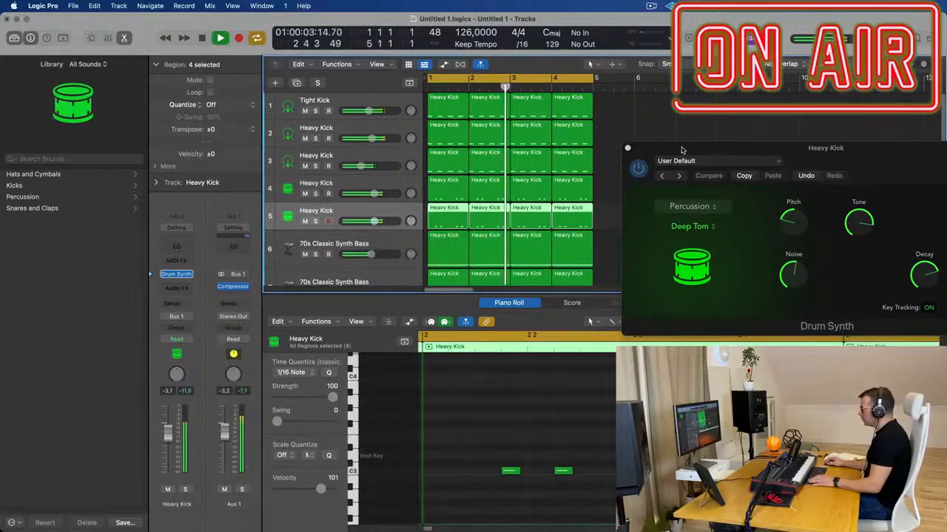
Mute the original deep-tom track and switch the duplicate's Drum Synth sound to Tight Tom
left_click_drag(714, 151, 596, 147)
left_click(304, 193)
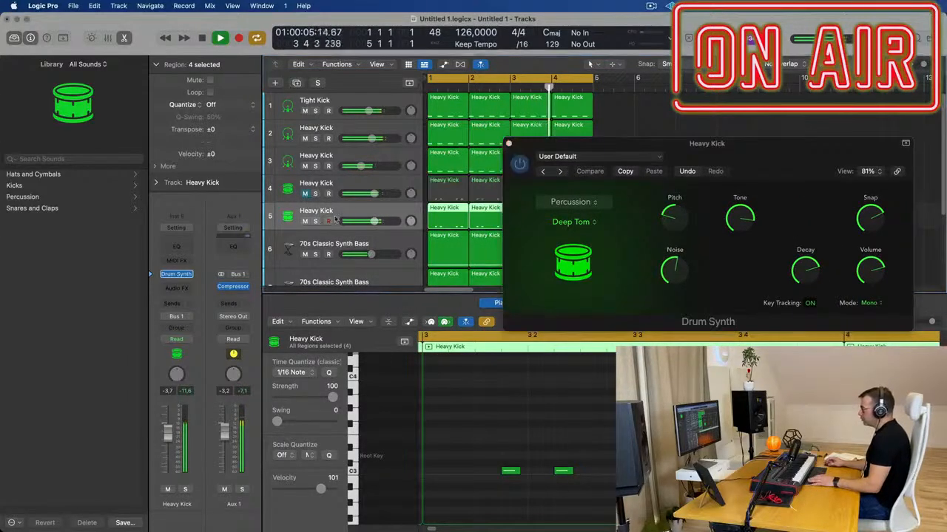
left_click(178, 276)
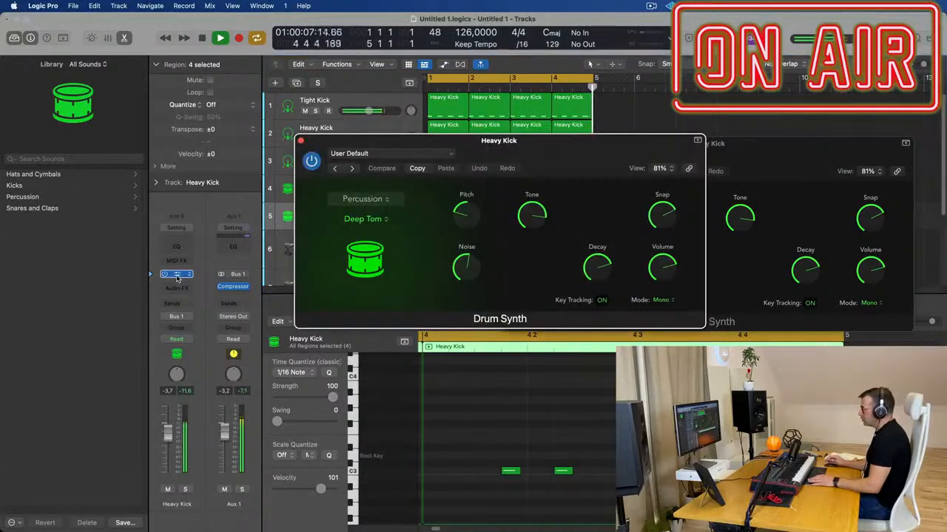
left_click(369, 220)
left_click(359, 269)
left_click_drag(568, 160, 624, 273)
left_click(474, 267)
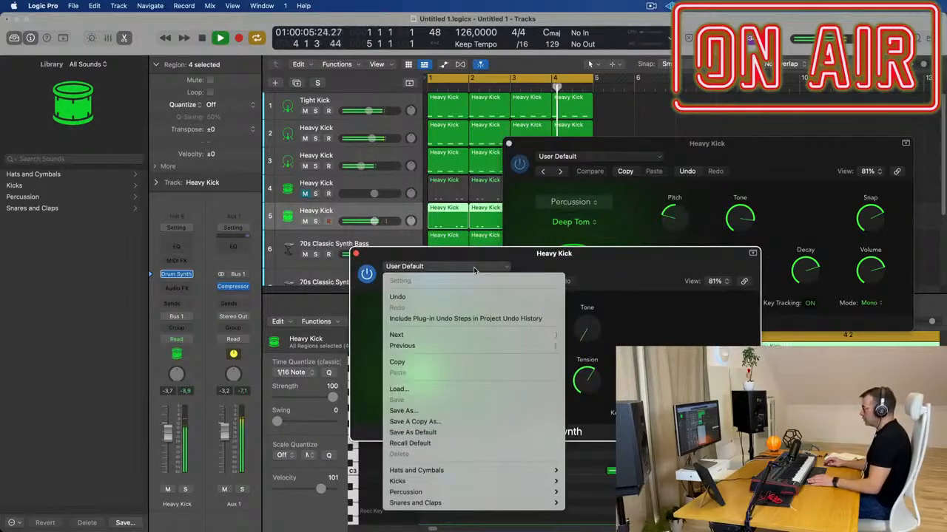
left_click(474, 267)
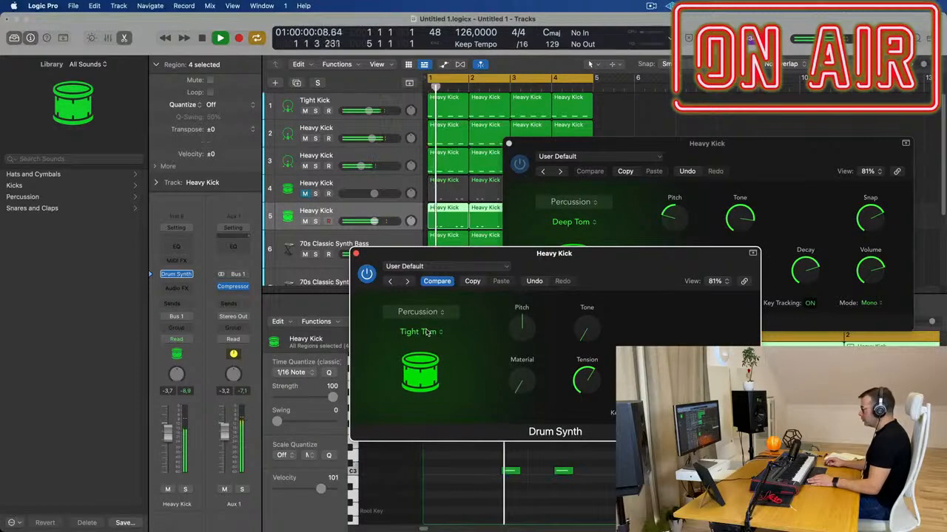
Change the duplicate track's Drum Synth sound to Membrane and close the original track's Drum Synth window
left_click(422, 335)
left_click(428, 326)
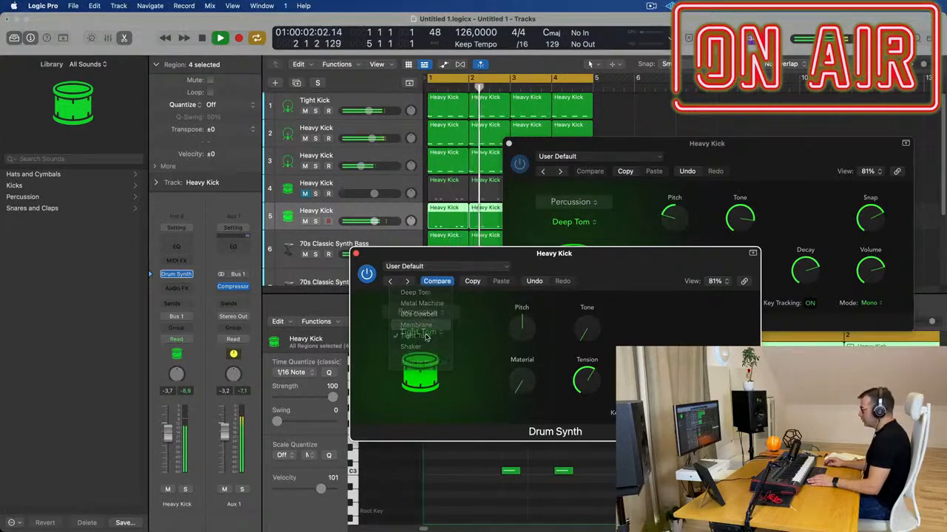
left_click_drag(544, 265, 494, 272)
left_click_drag(731, 156, 667, 172)
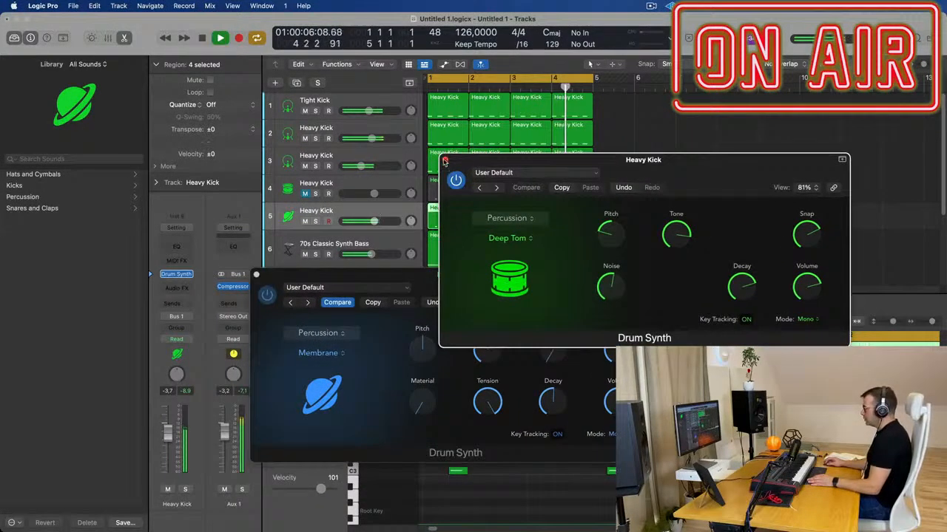
left_click(446, 162)
left_click_drag(444, 275, 570, 286)
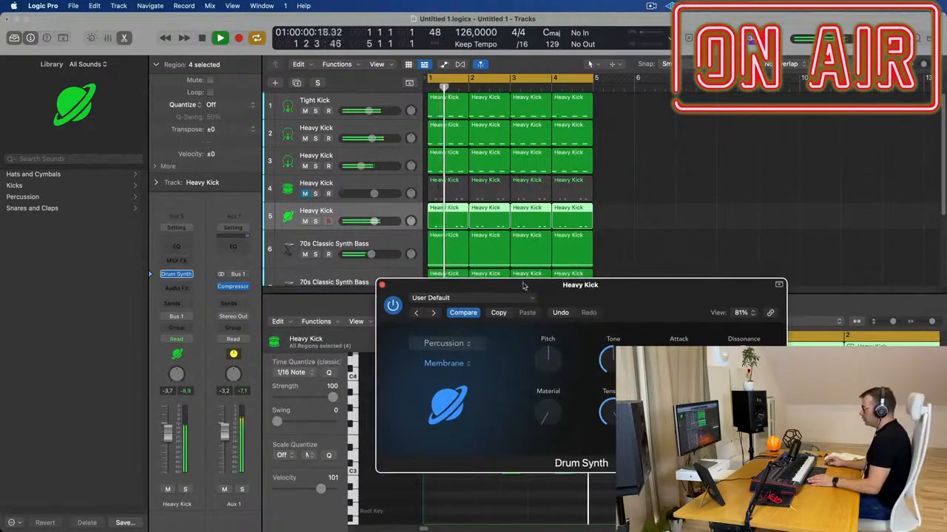
Set the Membrane track's volume to -4.4 dB, unmute the deep-tom track and move the Drum Synth window aside
left_click_drag(374, 221, 372, 221)
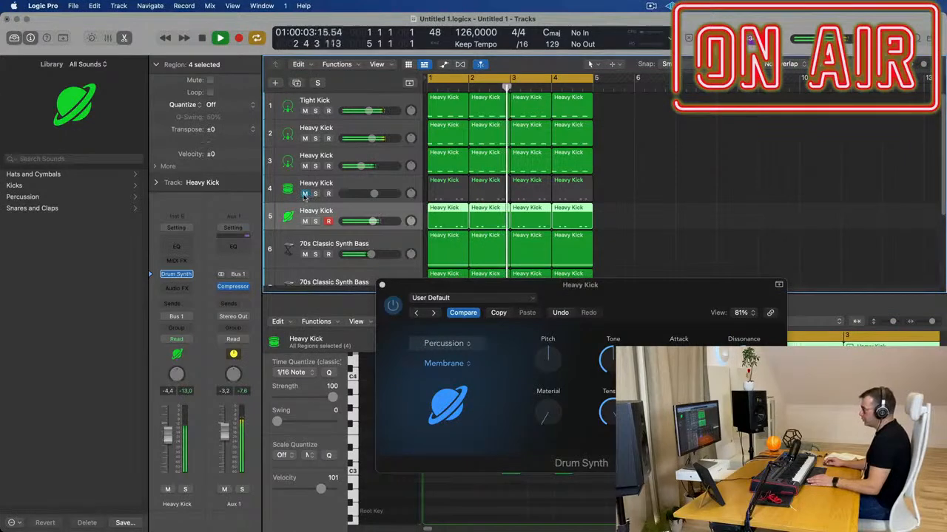
left_click(305, 195)
left_click_drag(400, 286, 822, 226)
Select the deep-tom and Membrane layers together and route both tracks to Stereo Output in the Mixer
left_click_drag(622, 184, 422, 215)
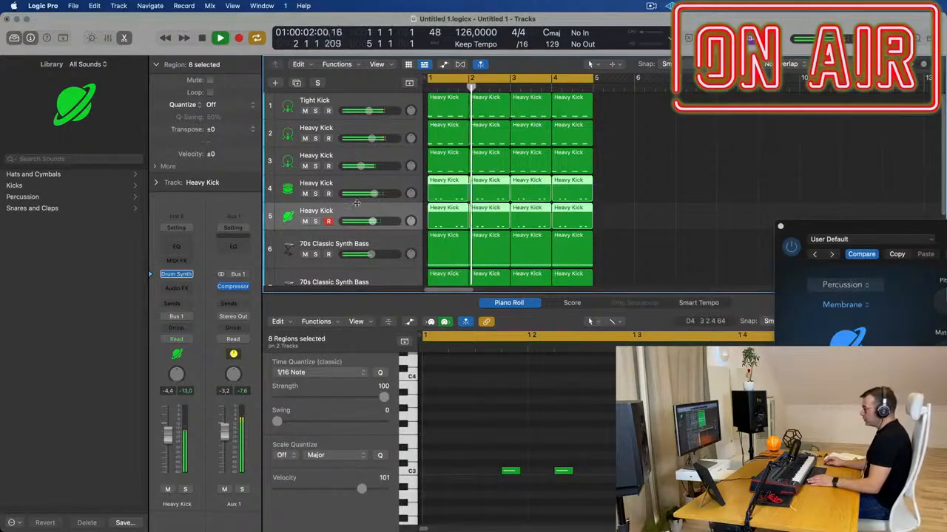
key("x")
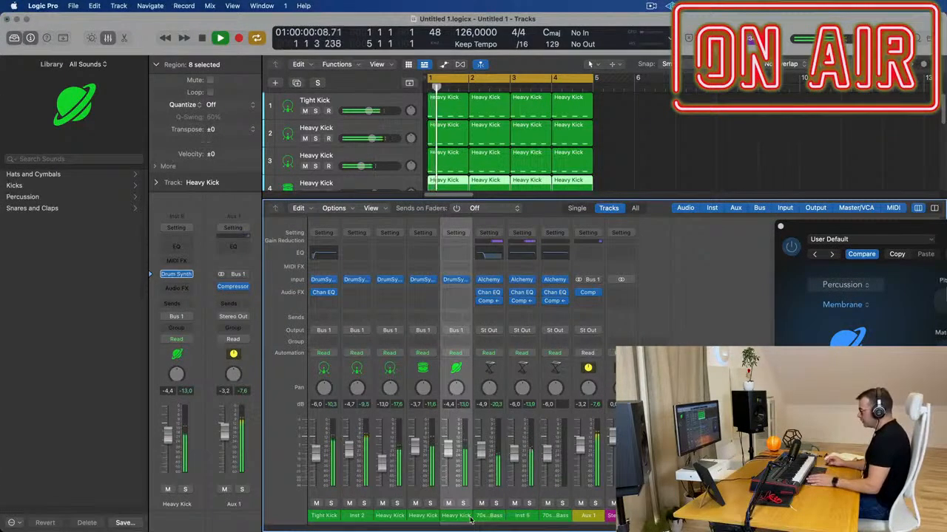
scroll(377, 162, "down", 5)
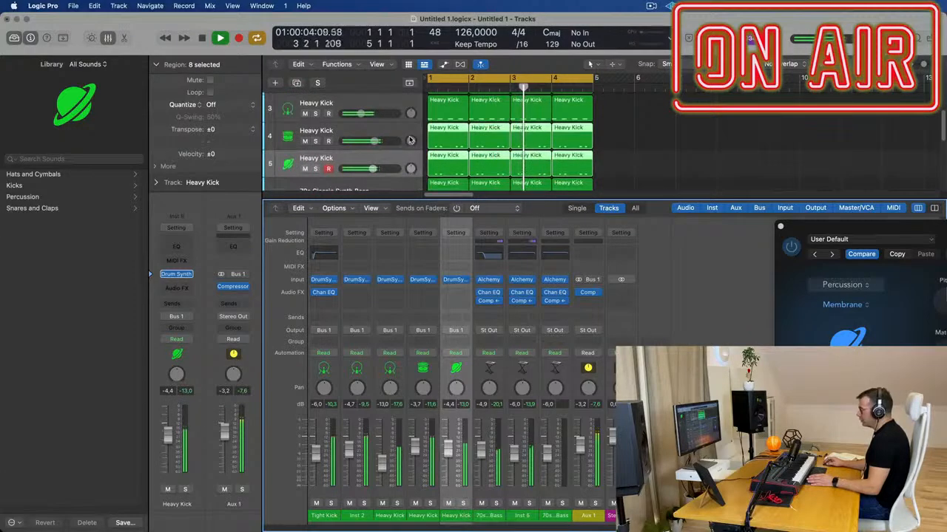
left_click(402, 134)
left_click(400, 164, "shift")
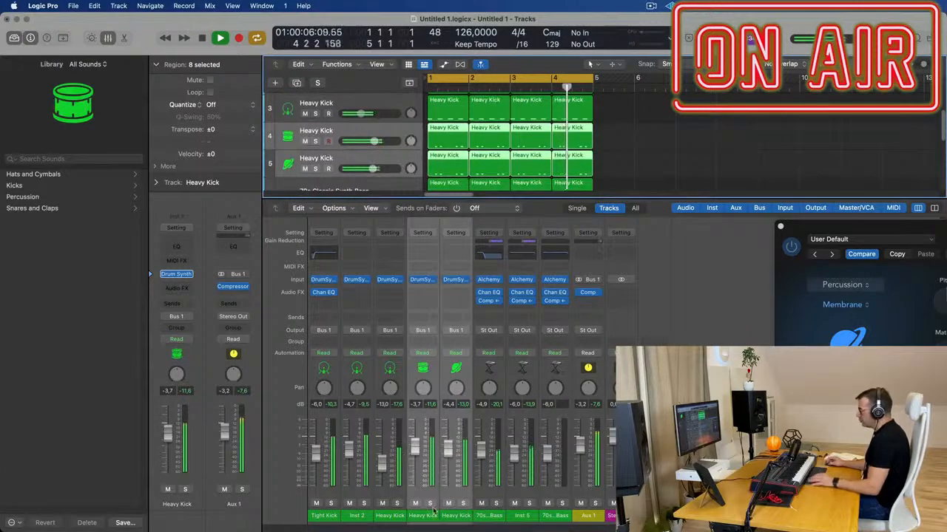
left_click(457, 332)
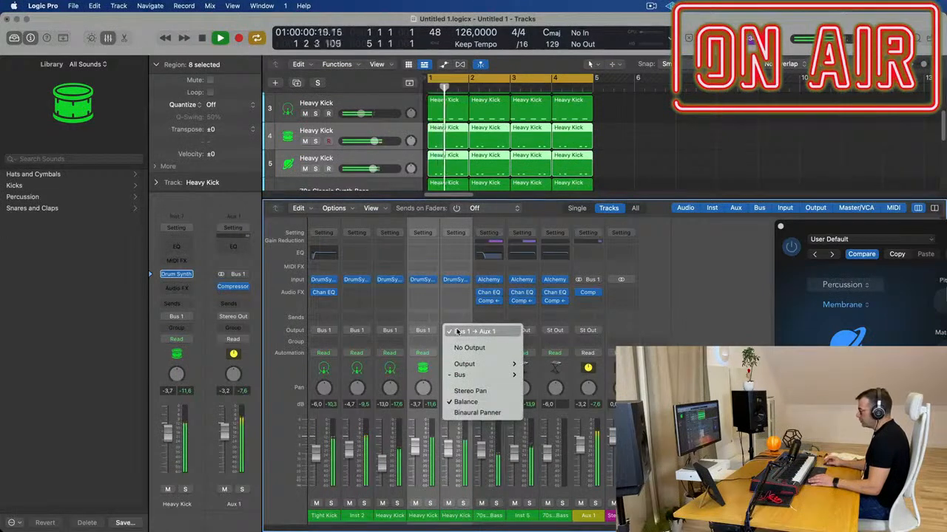
mouse_move(467, 370)
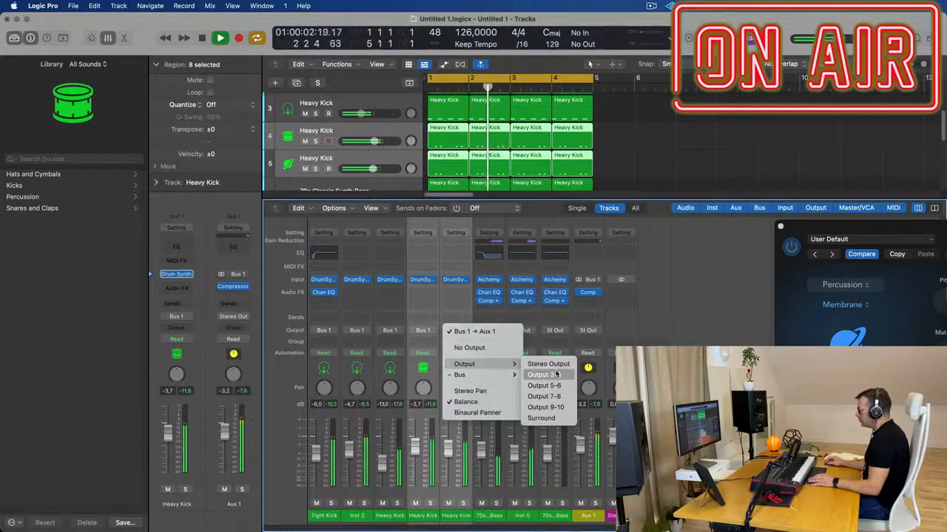
left_click(549, 364)
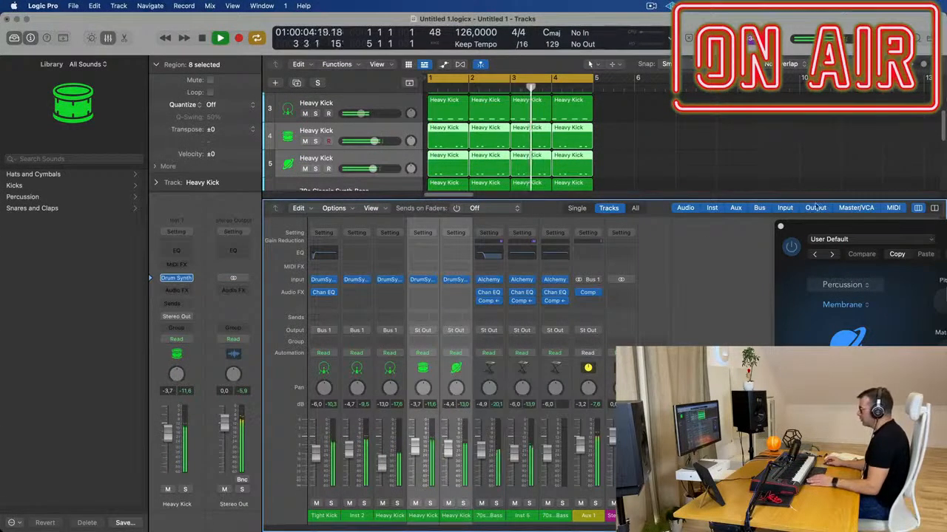
Bring the Membrane Drum Synth window back into view and restart the loop to audition the new routing
left_click_drag(848, 227, 406, 224)
key("space")
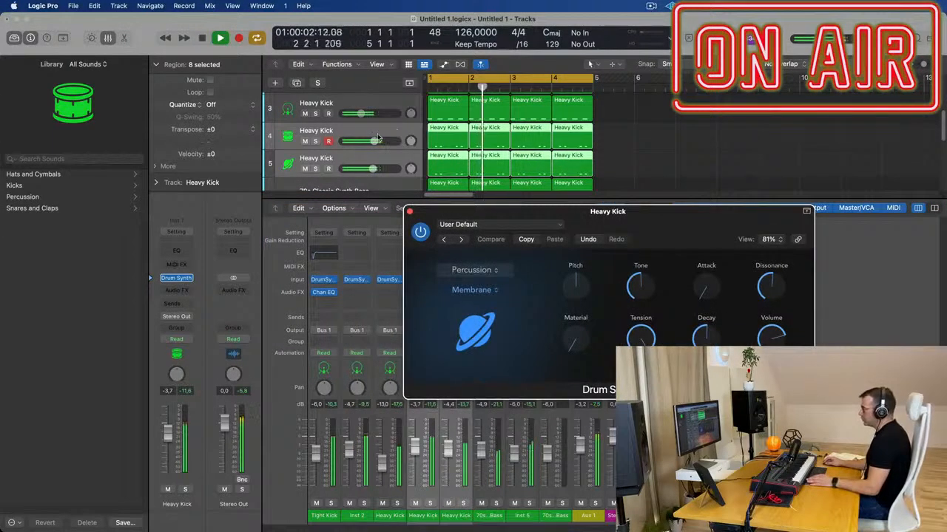
Lower the selected deep-tom and Membrane tracks to -8.4 dB and -9.0 dB, then close the Drum Synth window and the Mixer
mouse_move(358, 142)
left_mouse_down()
mouse_move(373, 144)
mouse_move(364, 143)
left_mouse_up()
left_click(410, 212)
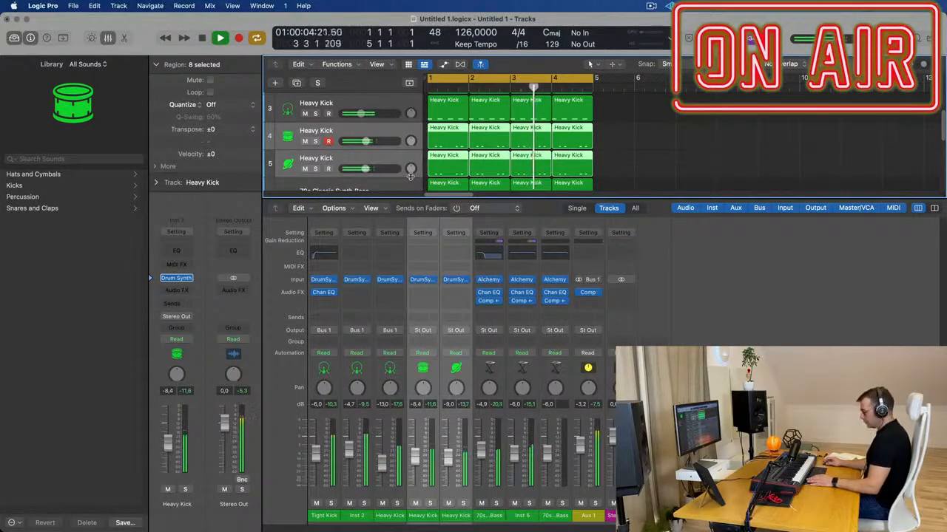
key("x")
left_click(387, 187)
left_click(388, 216)
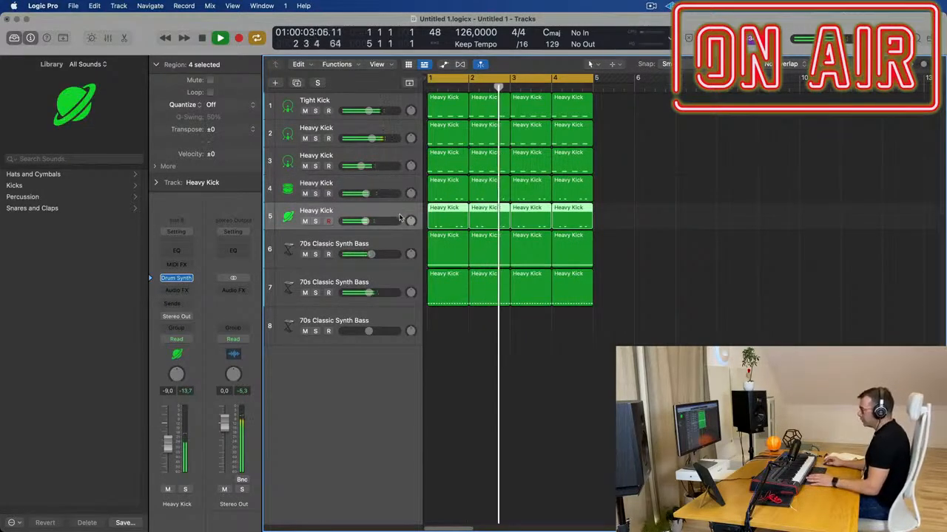
Replace the Alchemy instrument on the empty 70s Classic Synth Bass track with Drum Machine Designer
left_click(362, 337)
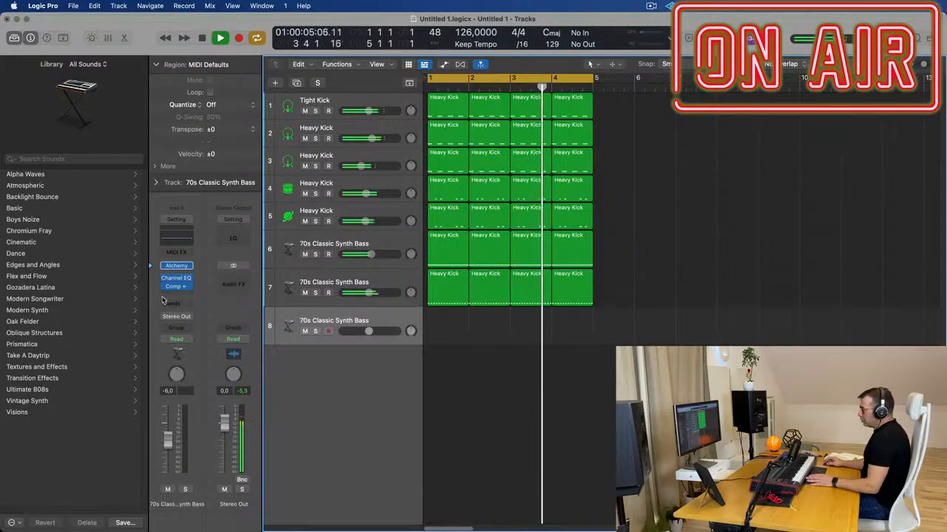
left_click(191, 268)
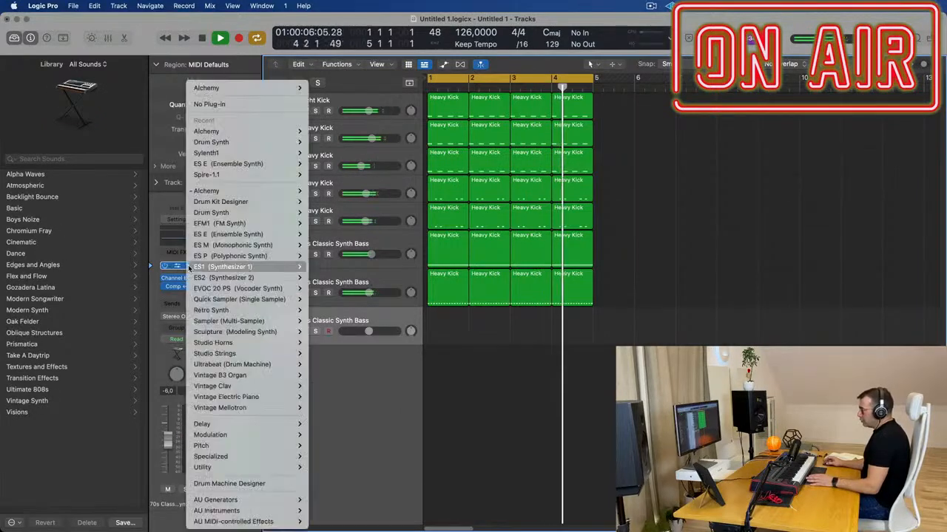
left_click(252, 485)
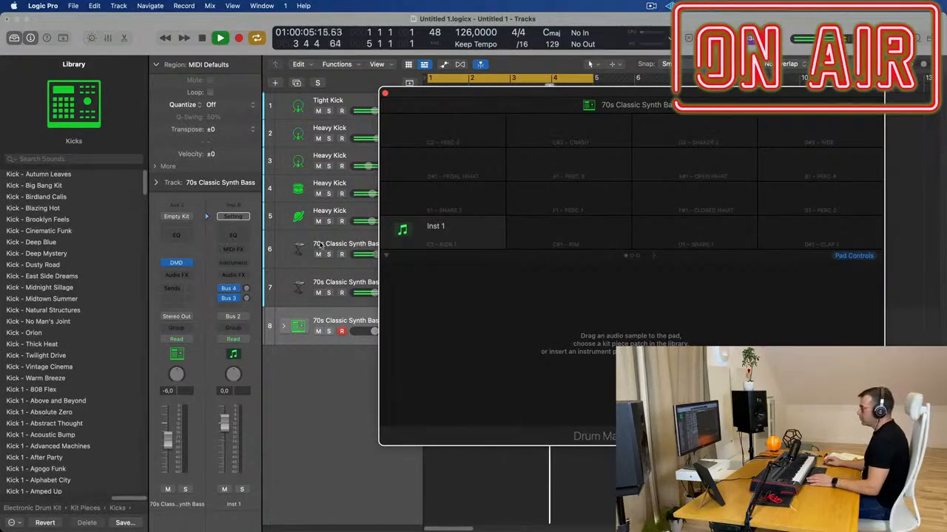
Load the Roland TR-909 kit on the Drum Machine Designer track and move its window away from the arrangement
left_click(324, 318)
left_click(10, 207)
scroll(76, 299, "down", 15)
scroll(74, 303, "down", 6)
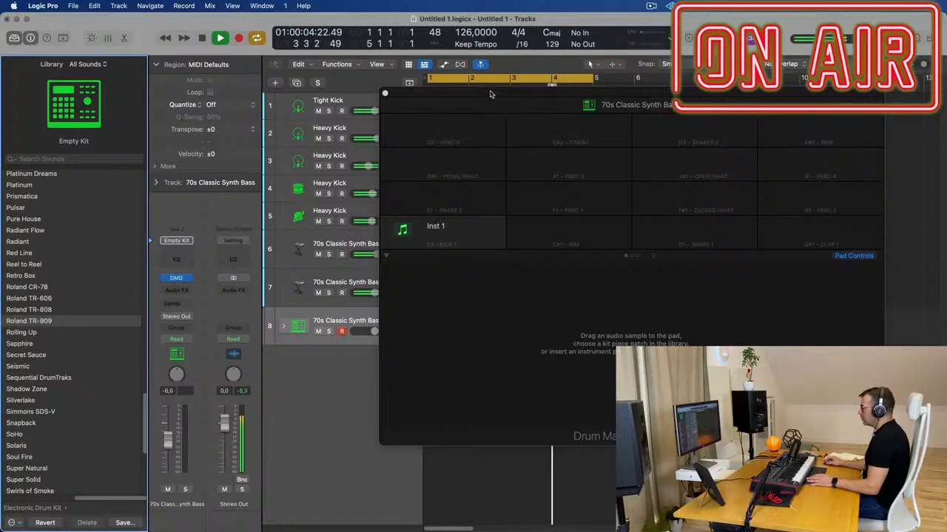
left_click_drag(490, 94, 796, 150)
Copy the Membrane track's first region to bar 1 of the TR-909 kit's Tom Low subtrack and select that subtrack
left_click(444, 214)
left_click_drag(444, 214, 442, 331)
left_click(283, 326)
key("space")
left_click_drag(454, 321, 448, 445)
key("space")
left_click(396, 445)
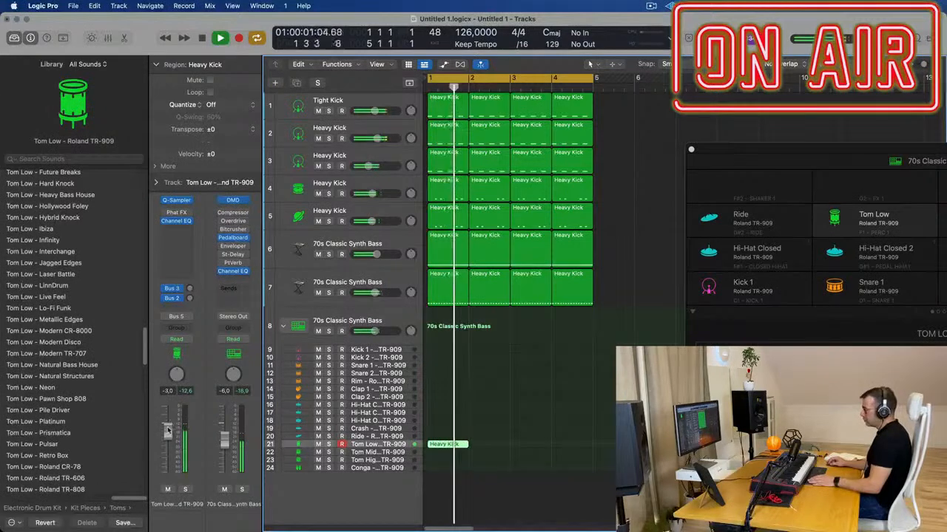
Transpose all four notes of the Tom Low region down two octaves to C1 and close the Piano Roll
key("space")
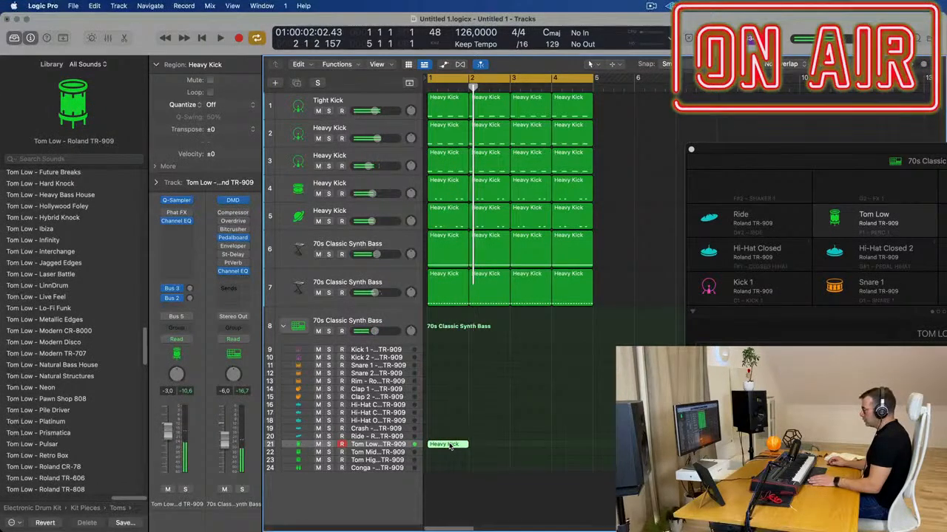
double_click(450, 445)
key("space")
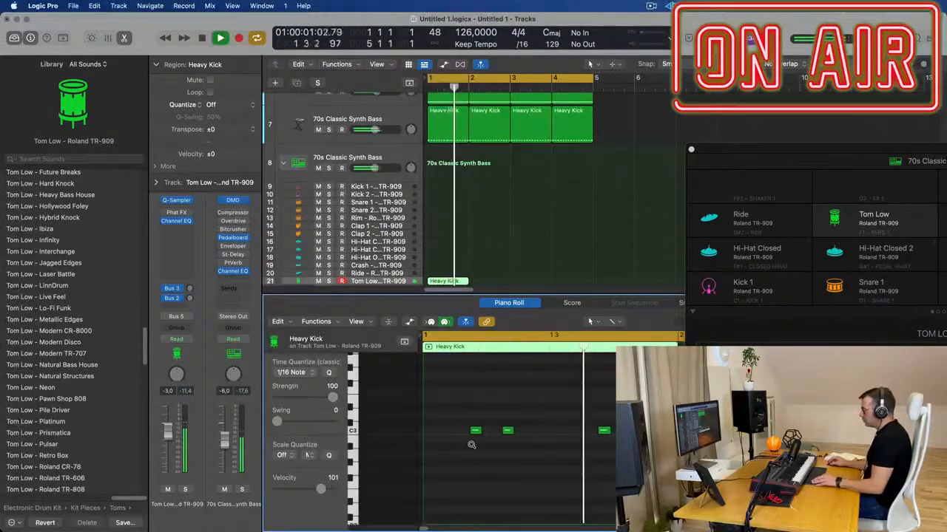
key("super+a")
key("z")
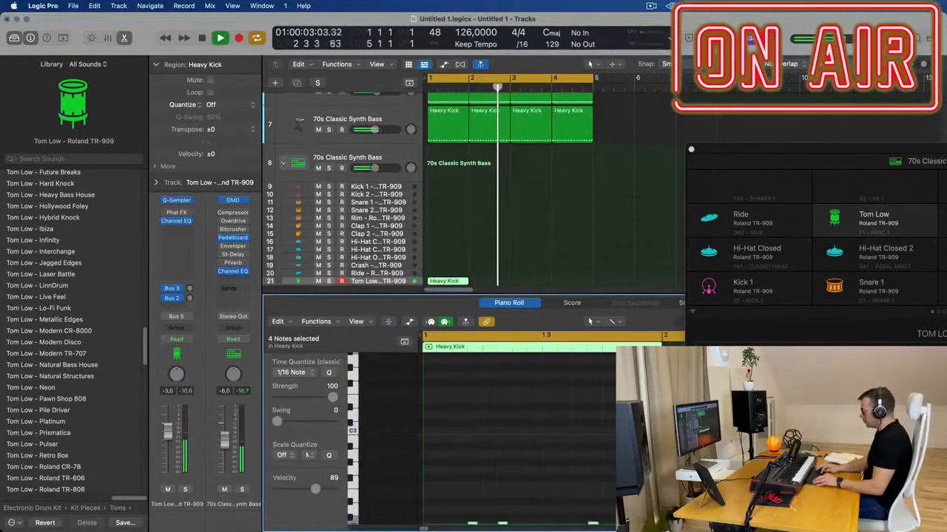
scroll(577, 450, "up", 3)
scroll(562, 447, "down", 4)
key("alt+shift+Down")
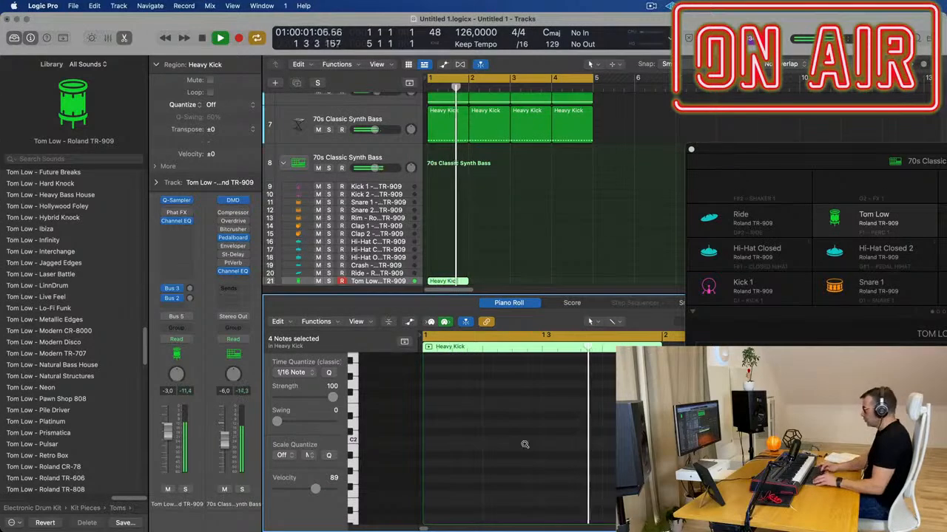
scroll(516, 233, "down", 3)
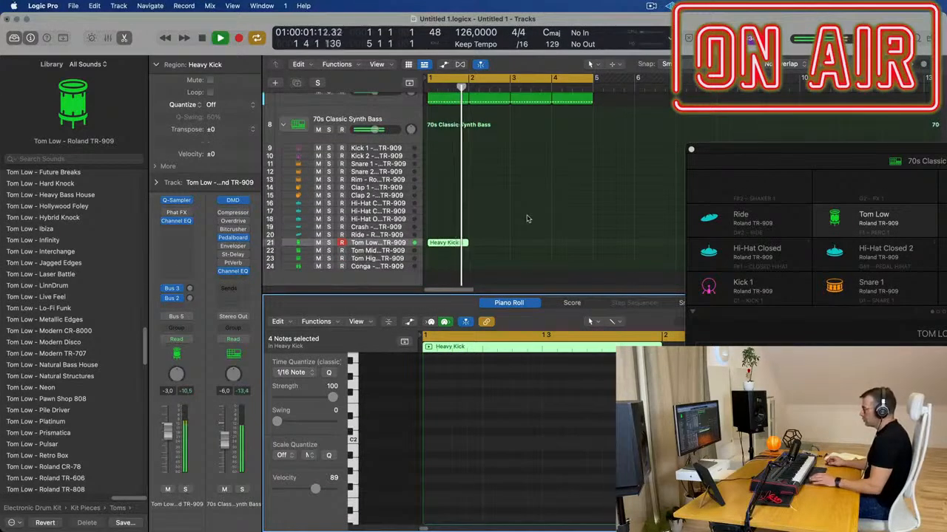
scroll(517, 234, "down", 1)
key("space")
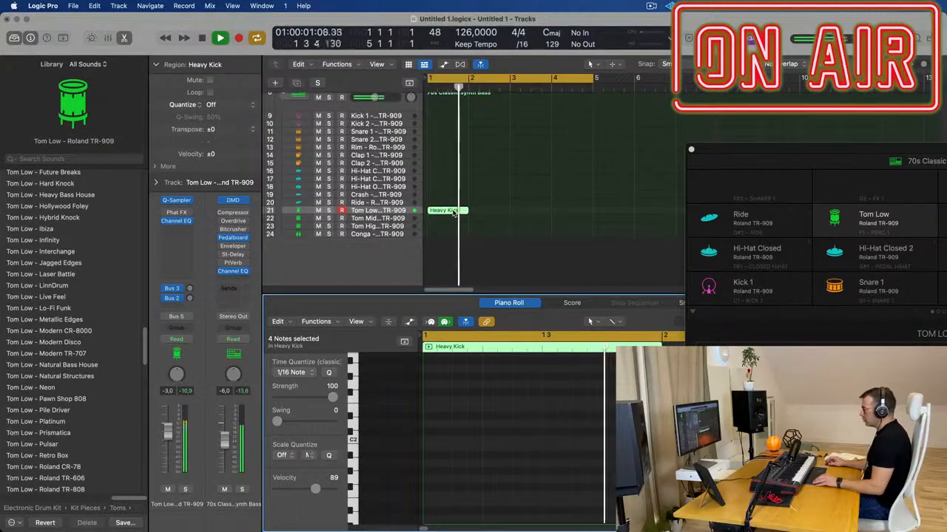
key("e")
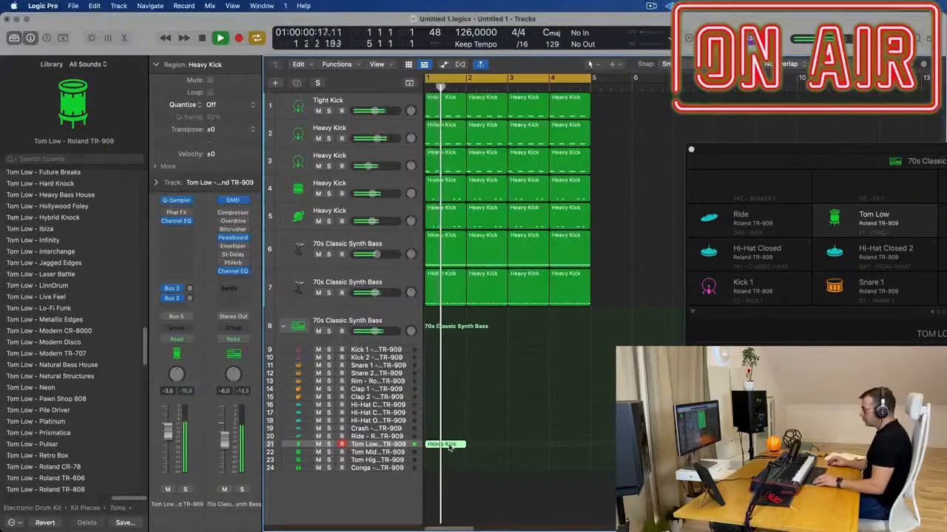
Shift all four notes in the Tom Low region an eighth note earlier in the Piano Roll
double_click(448, 445)
key("super+a")
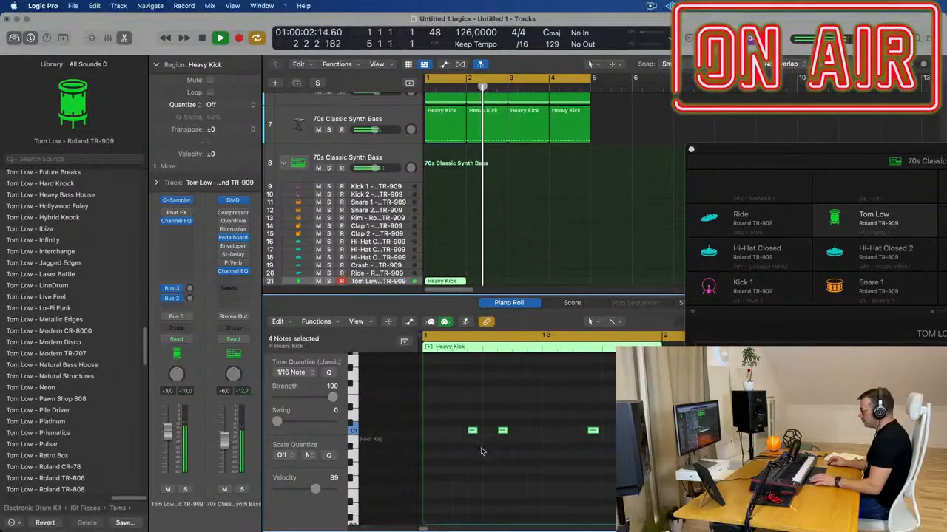
left_click_drag(472, 434, 437, 435)
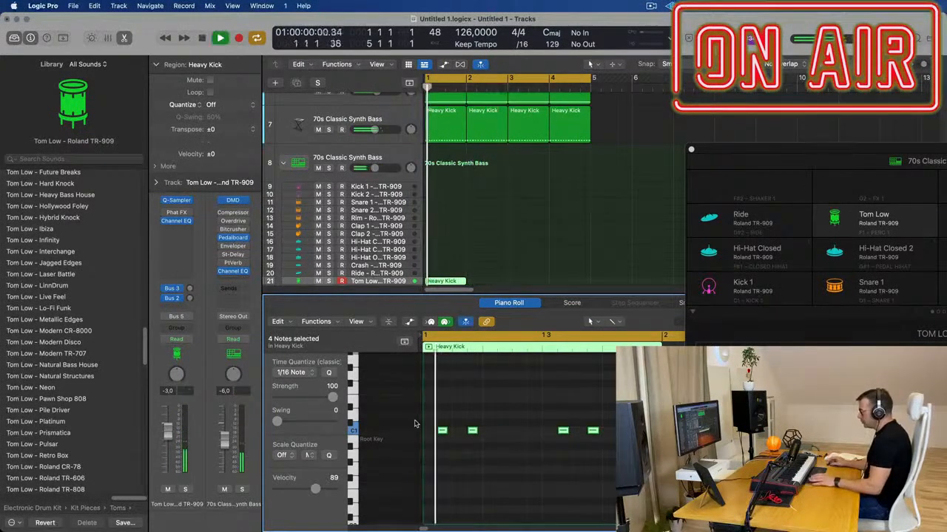
Restart playback and set the Tom Low track's volume to -7.8 dB
key("Return")
left_click(367, 282)
key("Return")
left_click_drag(168, 437, 167, 451)
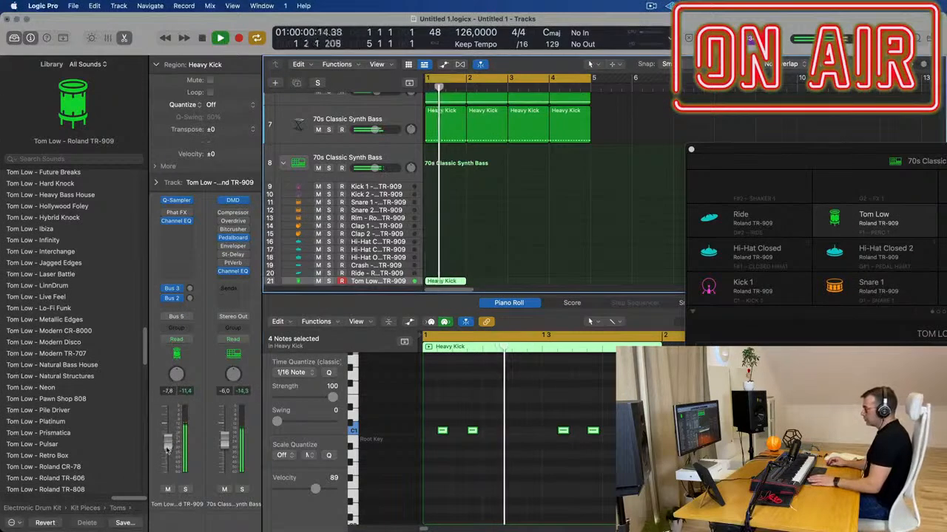
Repeat the Tom Low region through bars 1 to 4 and delete the surplus copy at bar 5
scroll(459, 280, "down", 1)
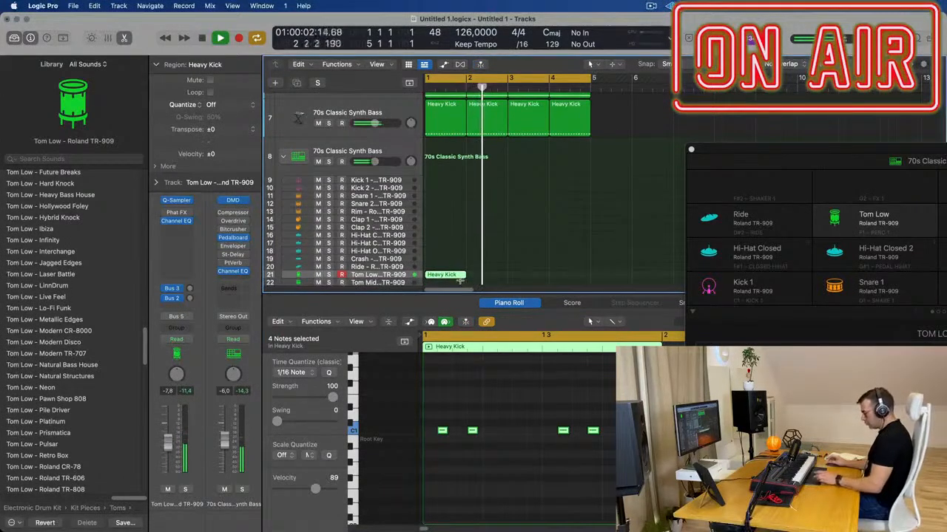
key("super+r")
key("super+r")
key("super+r")
key("super+r")
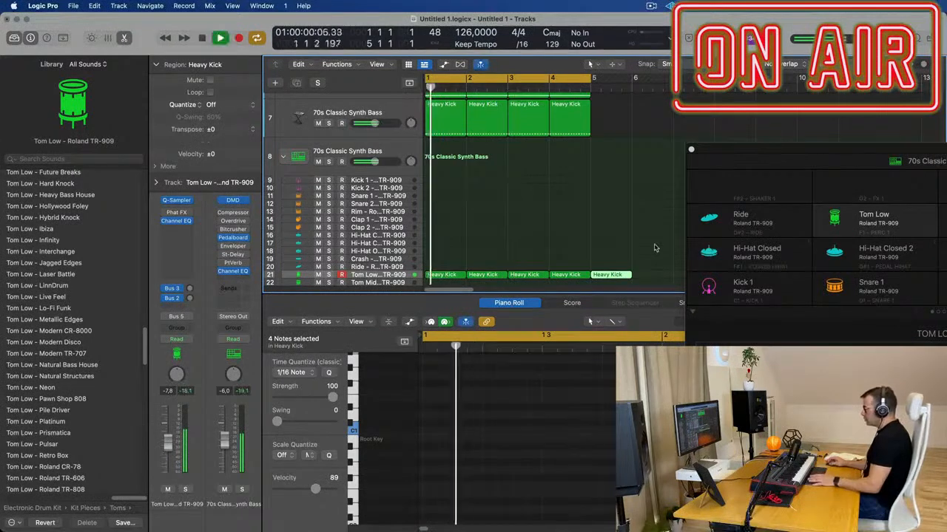
key("Delete")
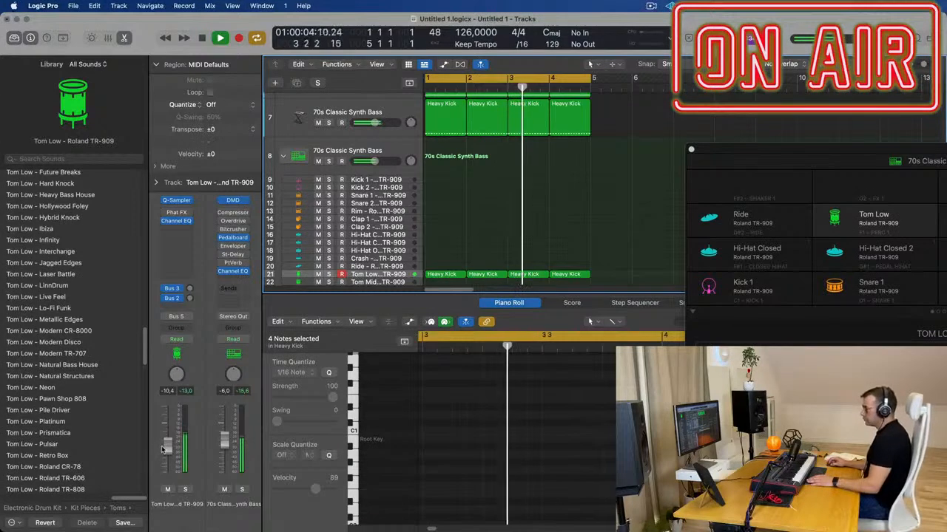
Raise the Tom Low track's Bus 2 delay send, balancing the Delay channel at 3.4 dB and the tom at -6.0 dB
left_click(189, 289)
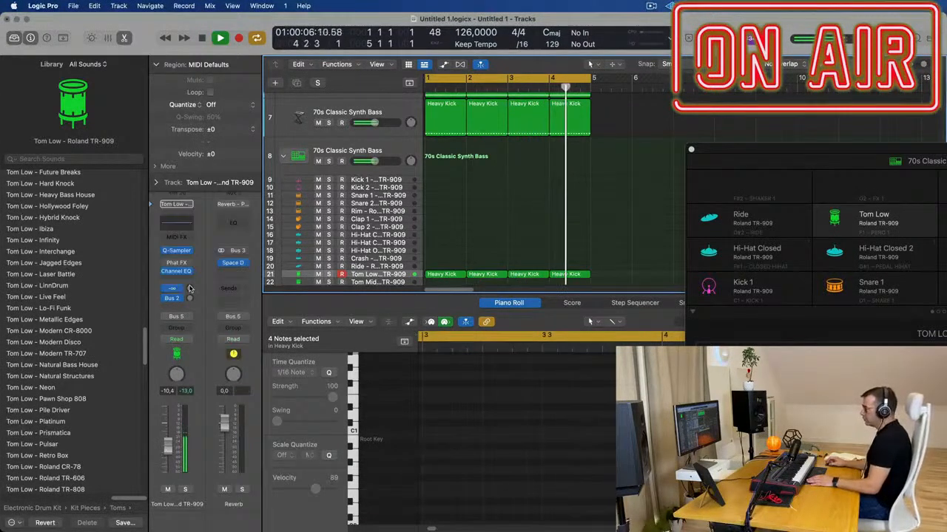
left_click(192, 297)
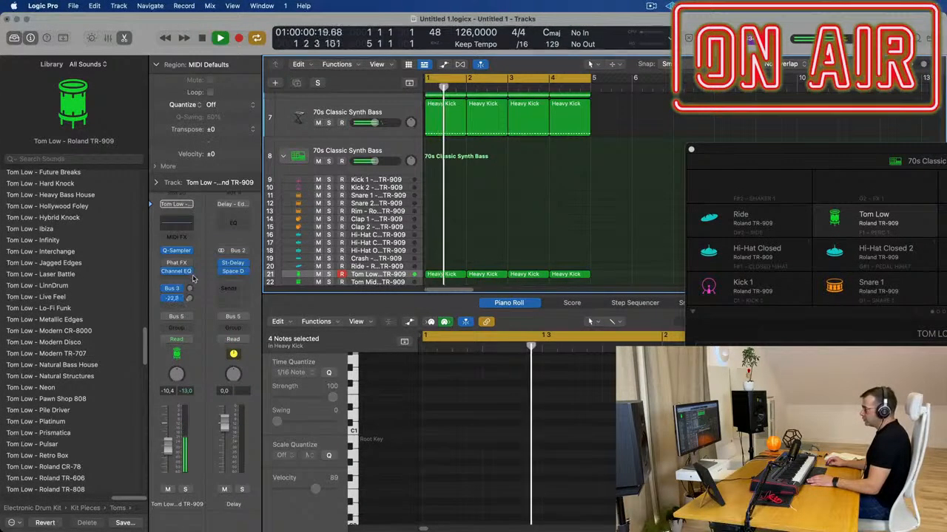
left_click_drag(190, 297, 190, 285)
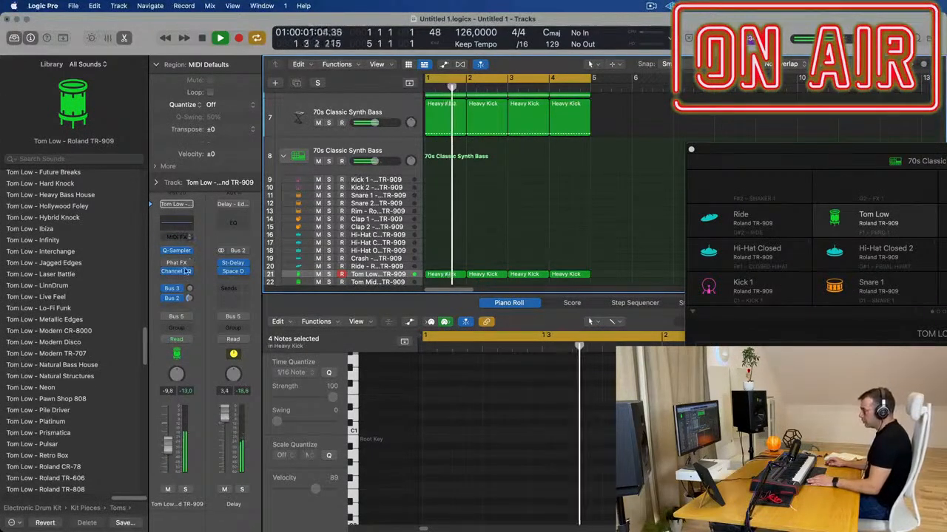
left_click_drag(169, 446, 170, 440)
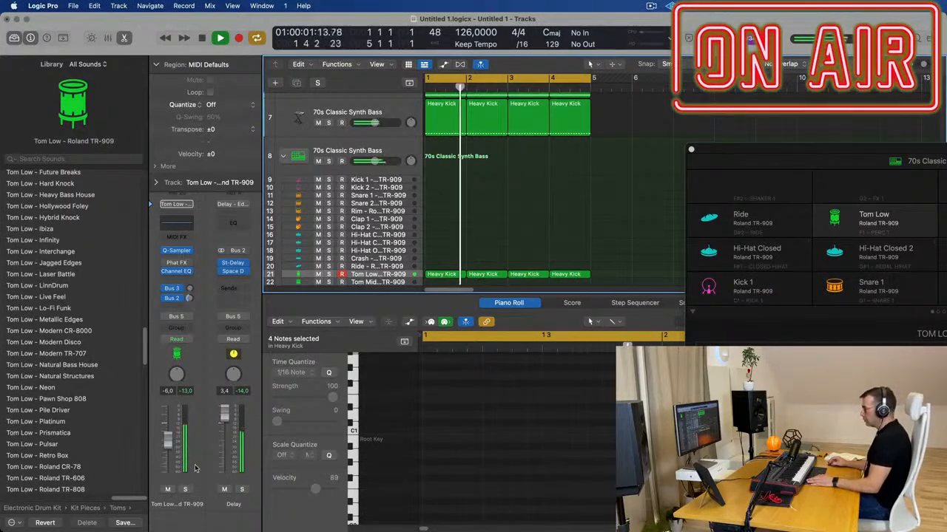
Solo the Delay channel briefly, unsolo it, and add a Channel EQ to it with a low cut at about 162 Hz
left_click(241, 489)
left_click(240, 489)
left_click(227, 223)
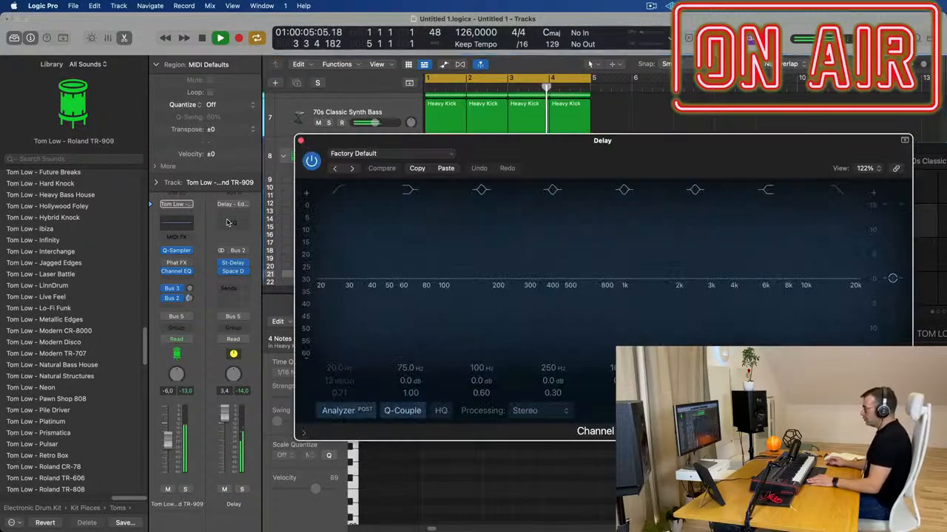
left_click_drag(333, 303, 500, 281)
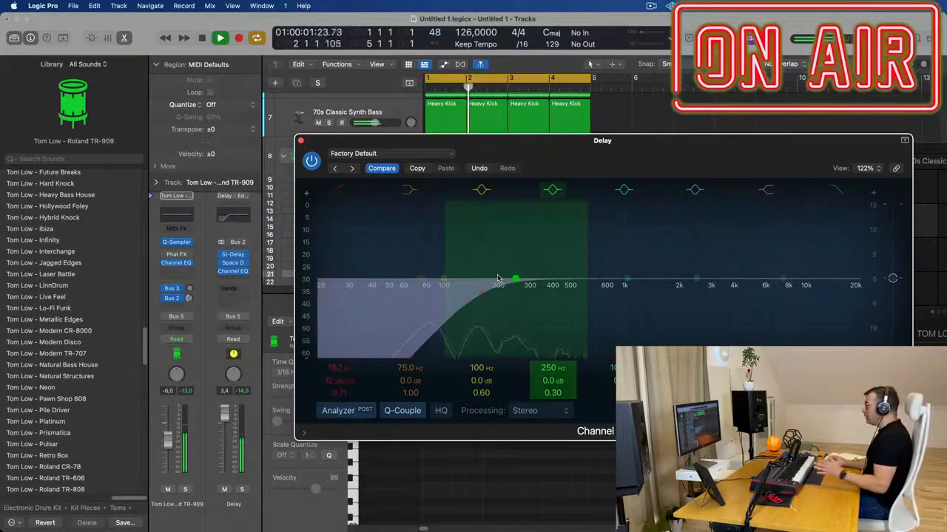
left_click(300, 139)
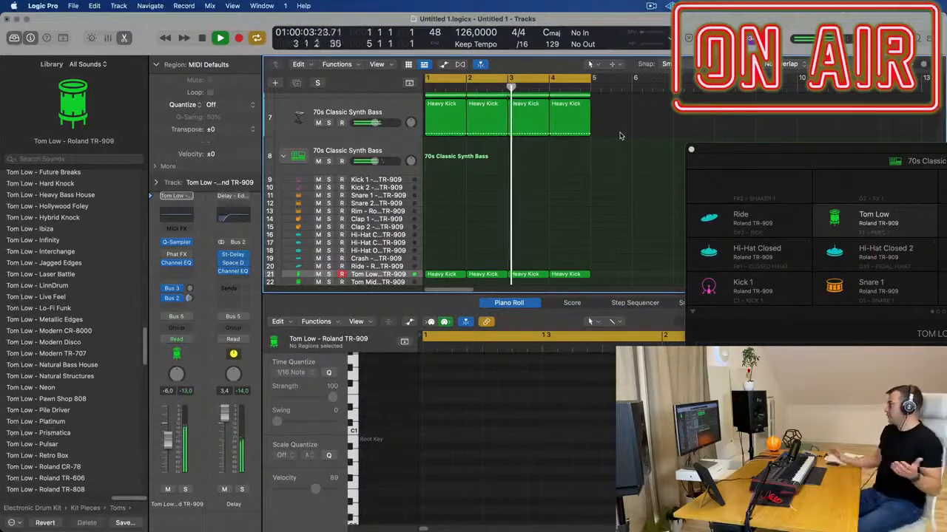